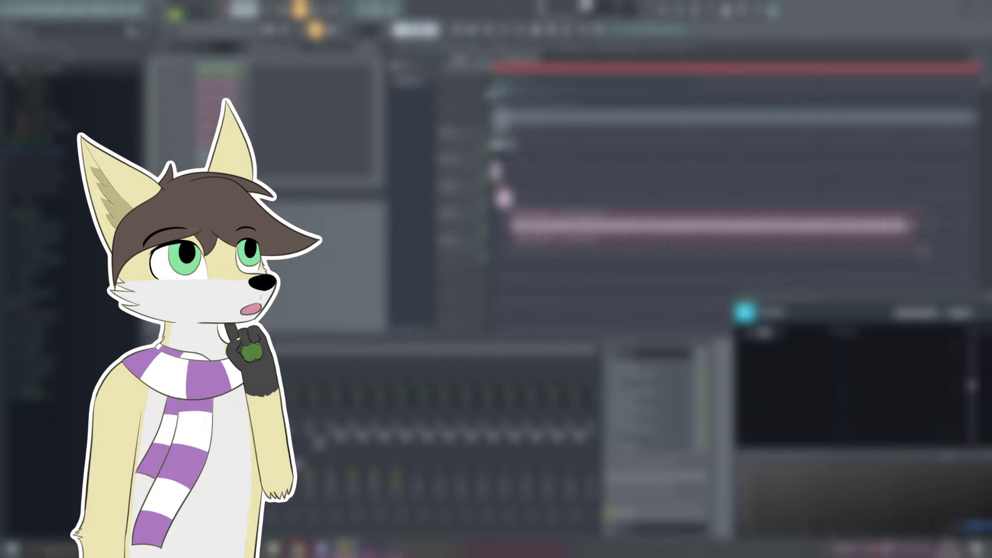
- Solo Track 1 from its mute button so only the base kick g clip is heard
{"action": "right_click", "coordinate": [480, 76]}
{"action": "key", "text": "Escape"}
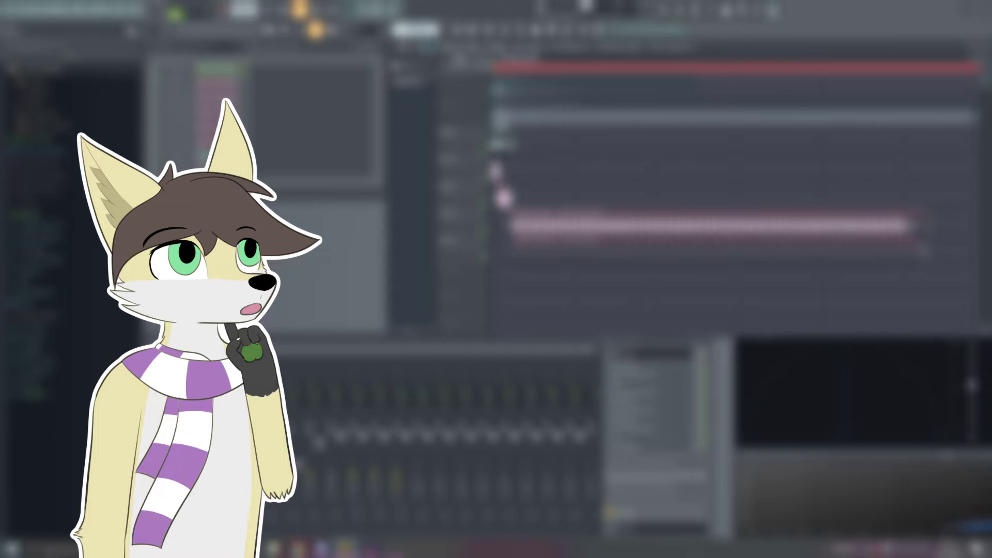
{"action": "right_click", "coordinate": [485, 94]}
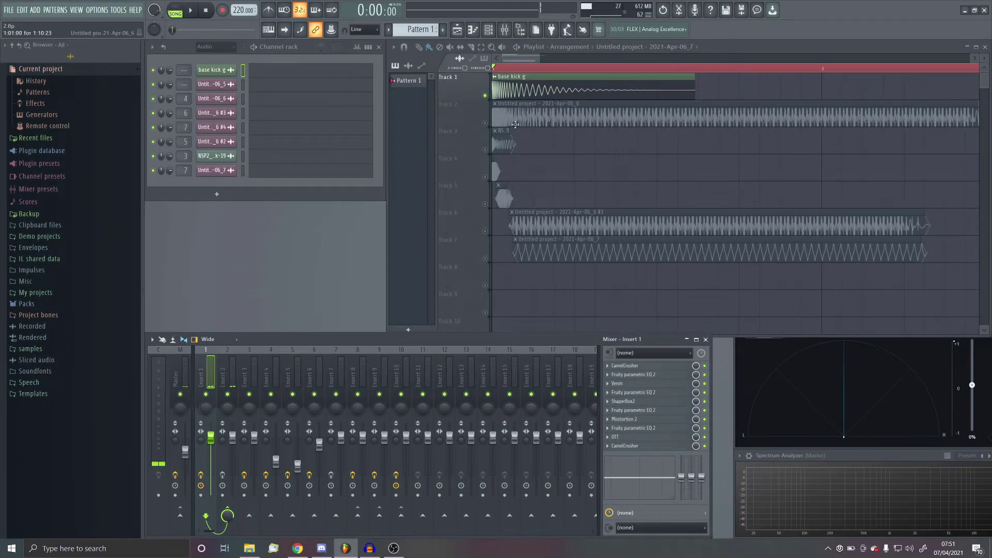
- Select the base kick g clip and check its sample settings
{"action": "left_click", "coordinate": [524, 93]}
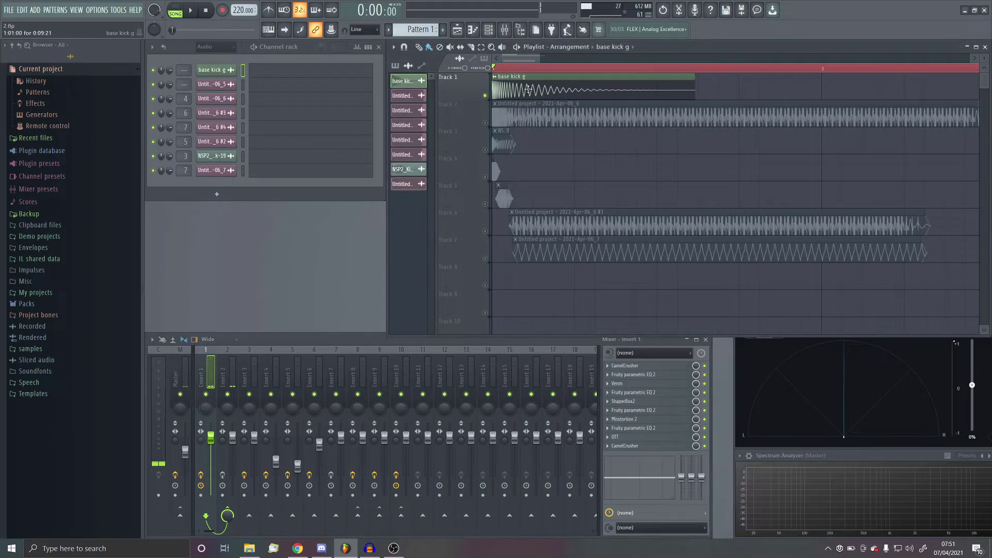
{"action": "double_click", "coordinate": [531, 86]}
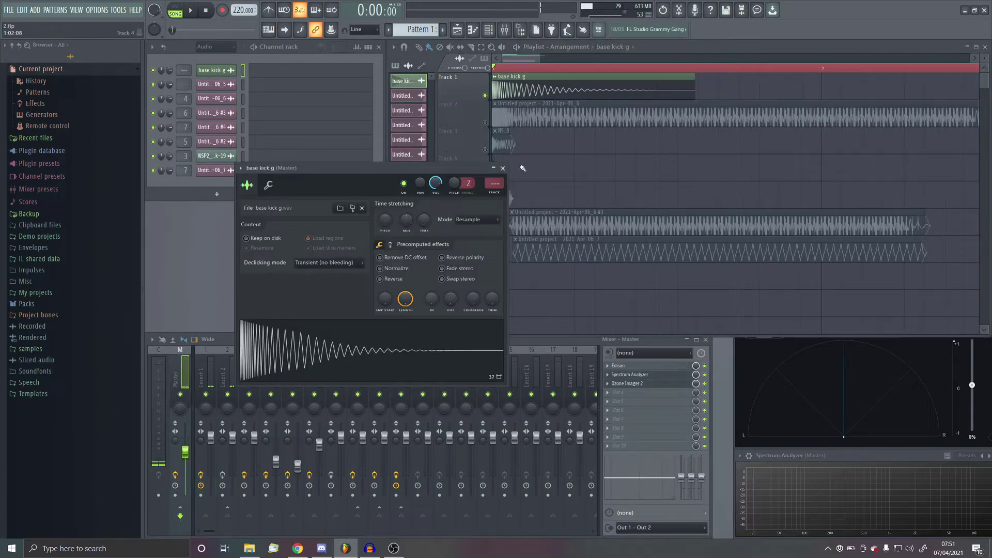
{"action": "left_click", "coordinate": [503, 169]}
- Set the channel rack filter to All and open the Serum synth
{"action": "left_click", "coordinate": [222, 47]}
{"action": "left_click", "coordinate": [219, 57]}
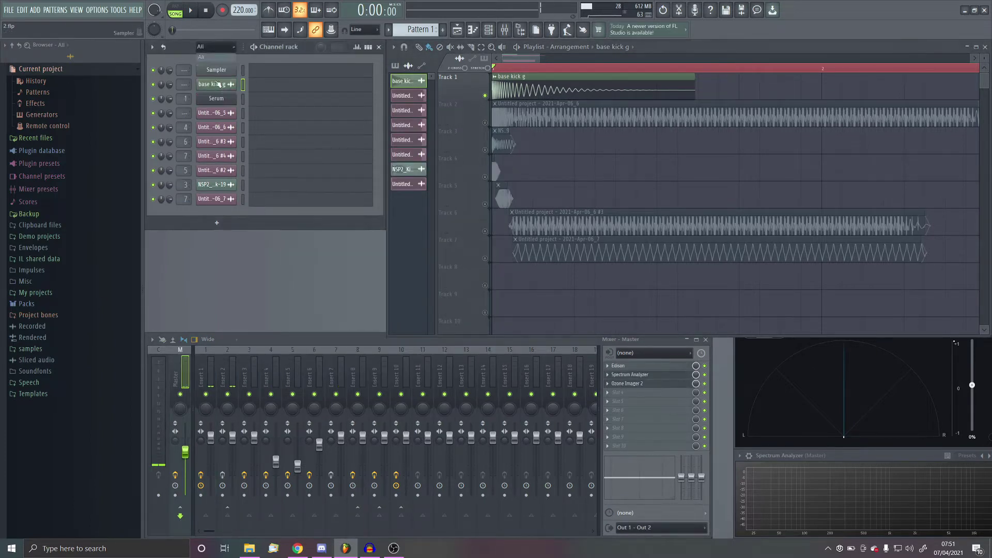
{"action": "left_click", "coordinate": [216, 98]}
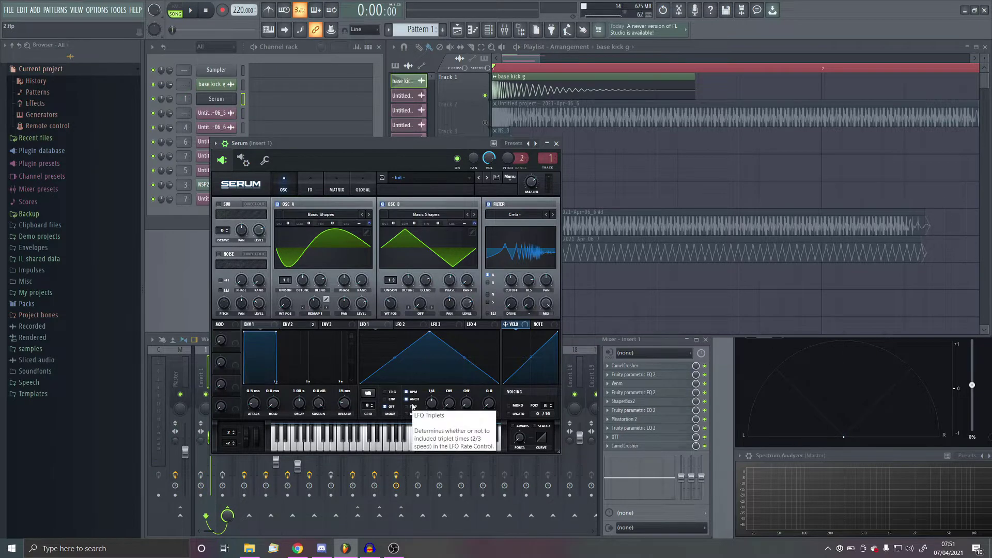
- Play E2 on Serum twice and inspect oscillator A's remap curve
{"action": "key", "text": "c"}
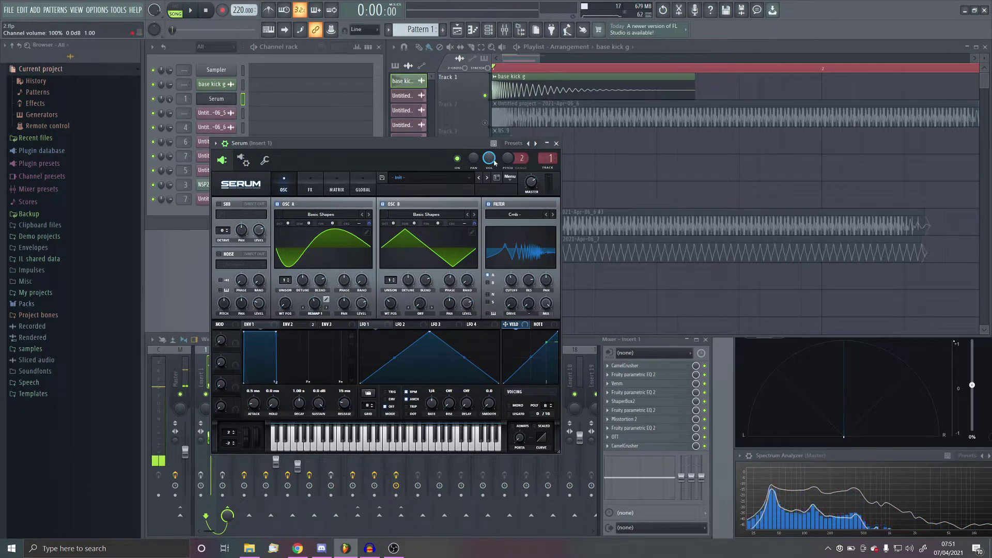
{"action": "key", "text": "c"}
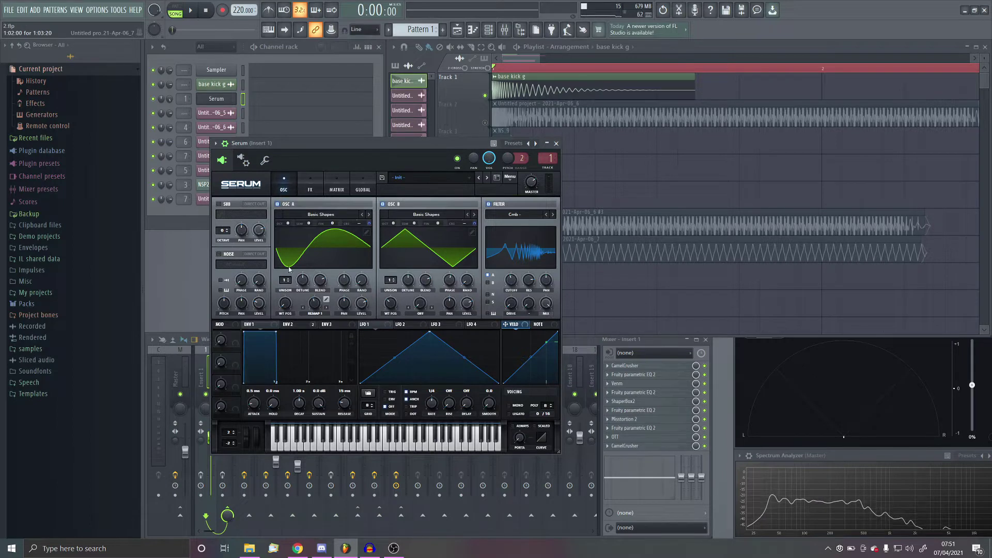
{"action": "left_click", "coordinate": [327, 299]}
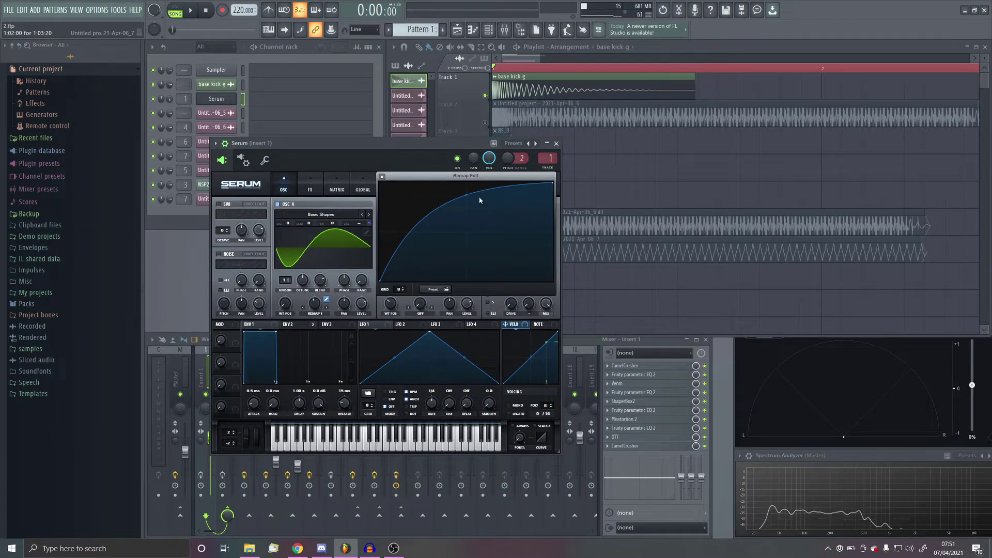
{"action": "left_click", "coordinate": [382, 177]}
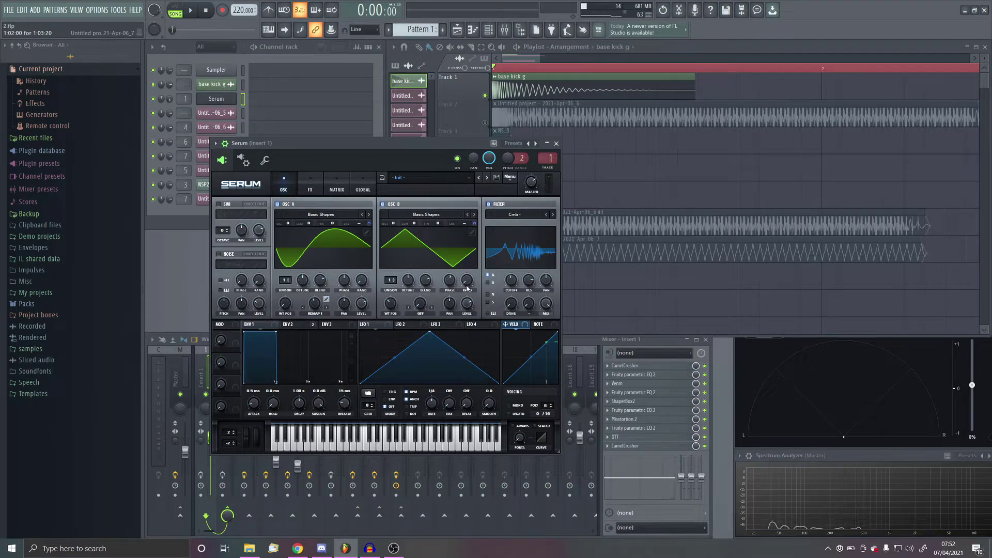
{"action": "mouse_move", "coordinate": [469, 287]}
{"action": "mouse_move", "coordinate": [364, 284]}
- Look over Serum's FX and OSC pages and ENV 2's decay, then close Serum
{"action": "left_click", "coordinate": [310, 190]}
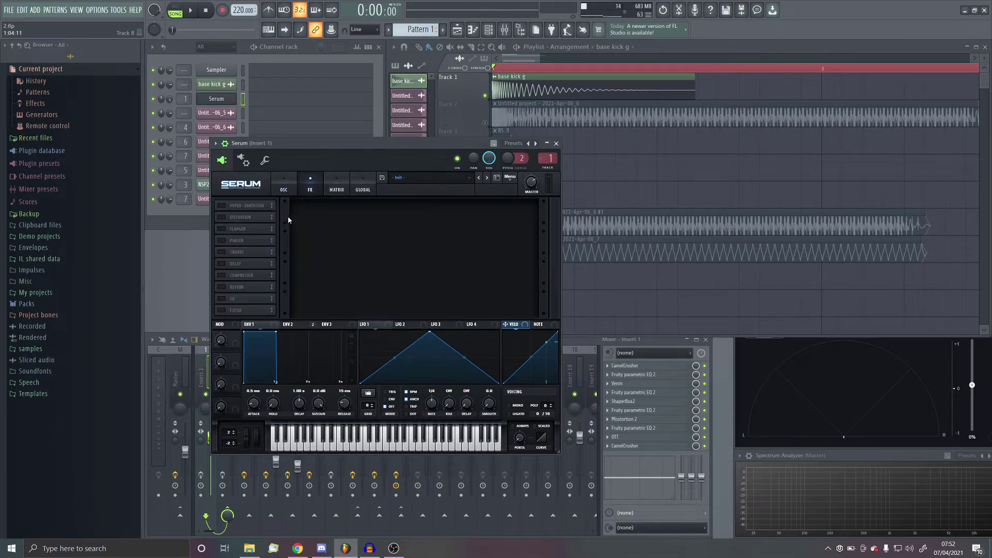
{"action": "left_click", "coordinate": [292, 188]}
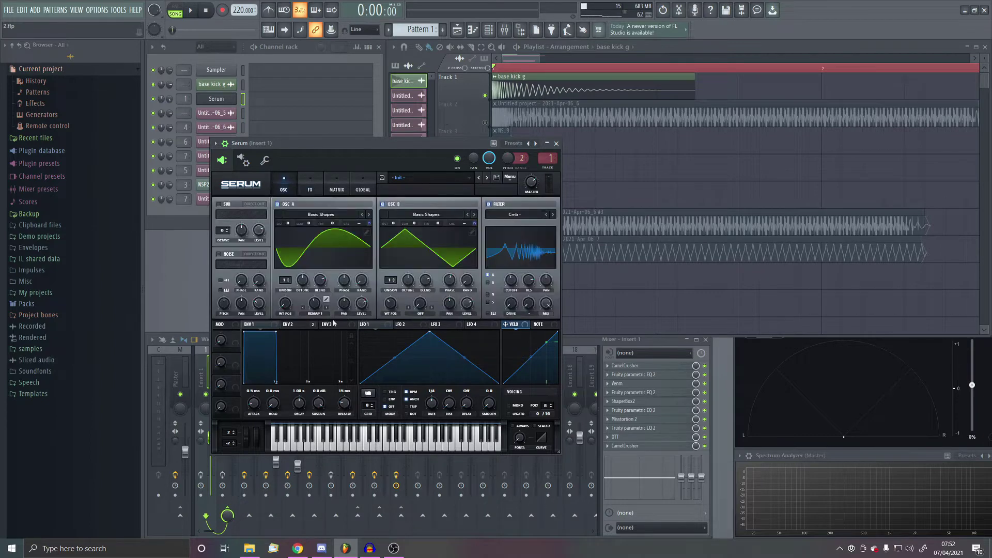
{"action": "left_click", "coordinate": [291, 325]}
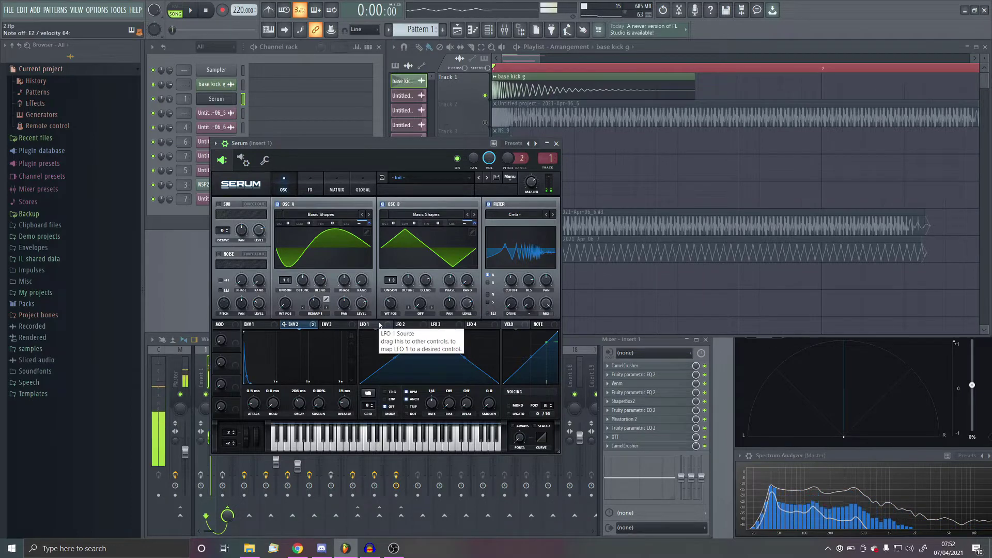
{"action": "left_click", "coordinate": [557, 143]}
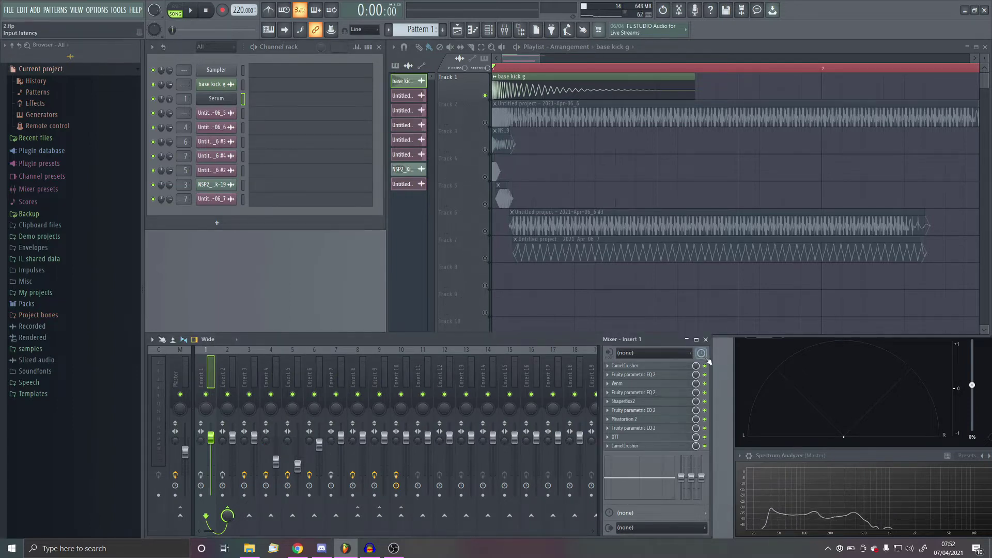
- Toggle Insert 1's slot switches, bypassing ShaperBox2 and the extra parametric EQs
{"action": "left_click", "coordinate": [201, 475]}
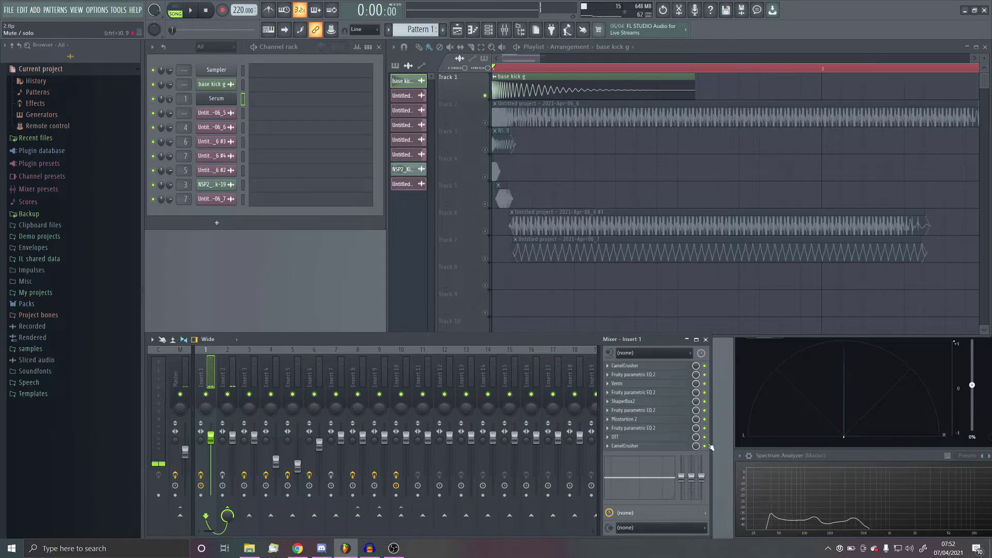
{"action": "left_click", "coordinate": [705, 446]}
{"action": "left_click", "coordinate": [705, 437]}
{"action": "left_click", "coordinate": [705, 410]}
{"action": "left_click", "coordinate": [705, 393]}
{"action": "left_click", "coordinate": [705, 384]}
{"action": "left_click", "coordinate": [705, 401]}
{"action": "left_click_drag", "start_coordinate": [708, 382], "coordinate": [707, 375]}
- Inspect the CamelCrusher and Insert 1 parametric EQ windows, closing each afterward
{"action": "left_click", "coordinate": [625, 366]}
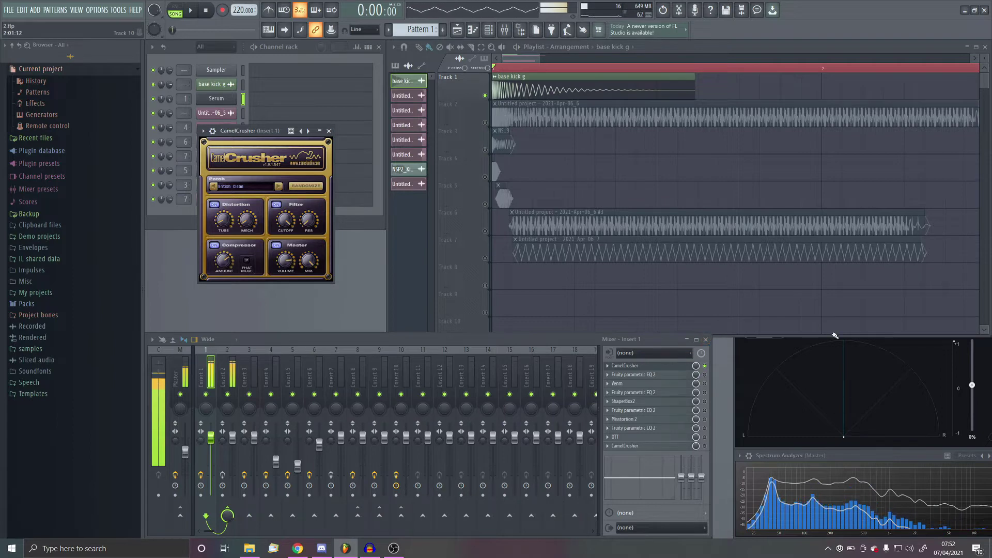
{"action": "left_click", "coordinate": [650, 367]}
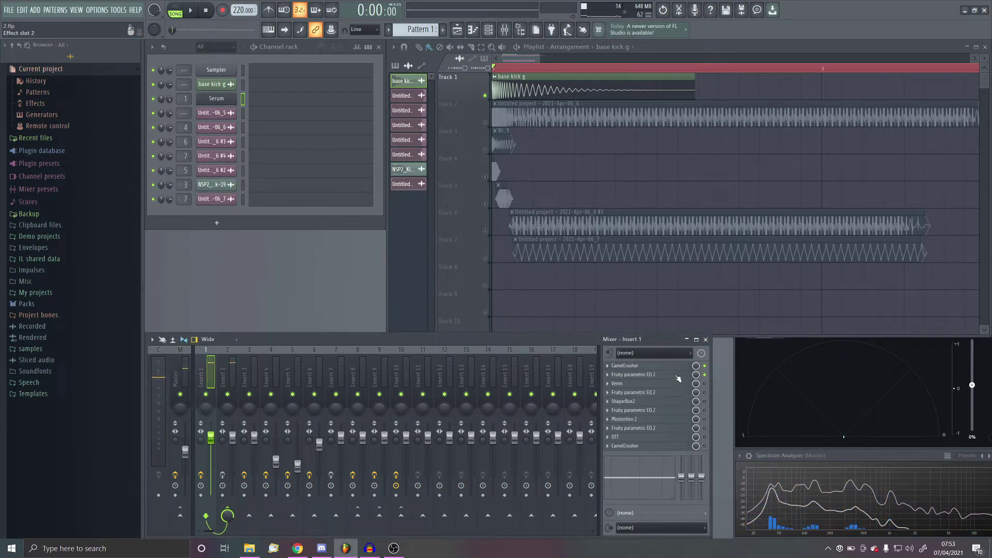
{"action": "left_click", "coordinate": [669, 429]}
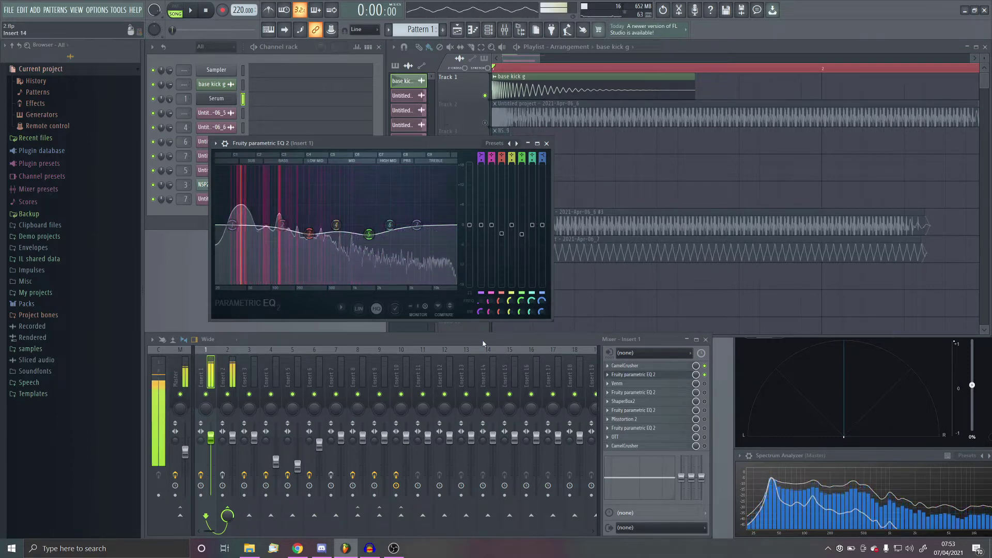
{"action": "left_click", "coordinate": [680, 377]}
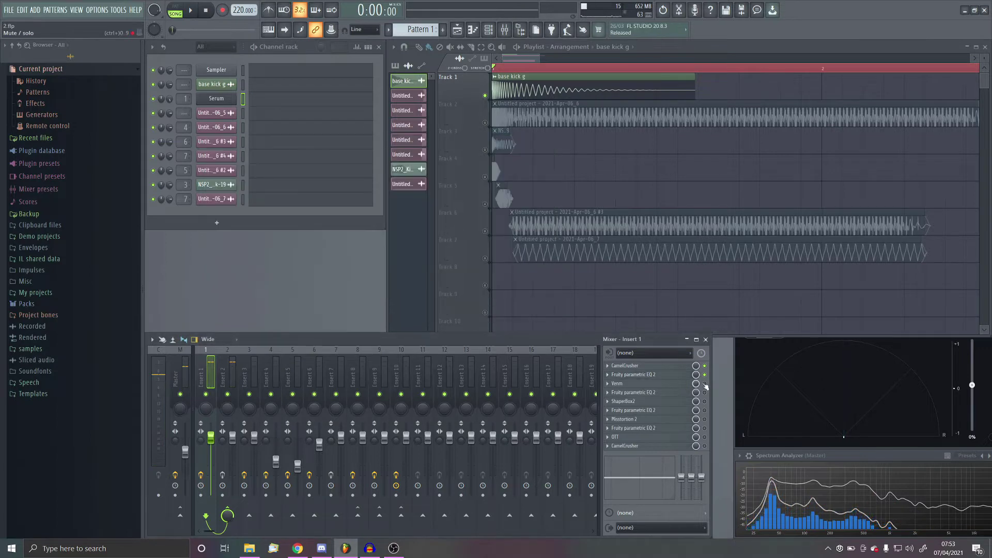
{"action": "left_click", "coordinate": [683, 374]}
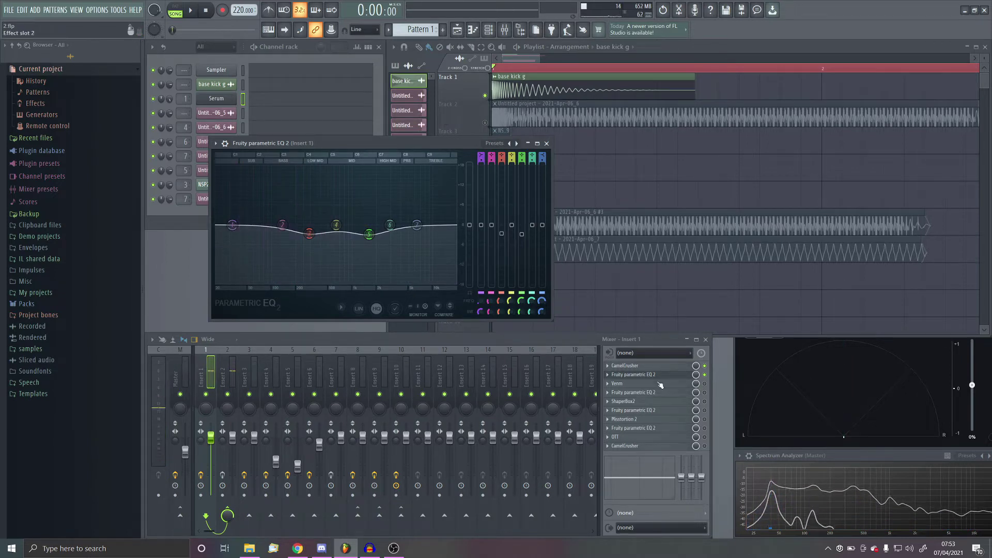
{"action": "left_click", "coordinate": [687, 376]}
- Open Venm on Insert 1, play E2 through it, and close it
{"action": "left_click", "coordinate": [651, 386]}
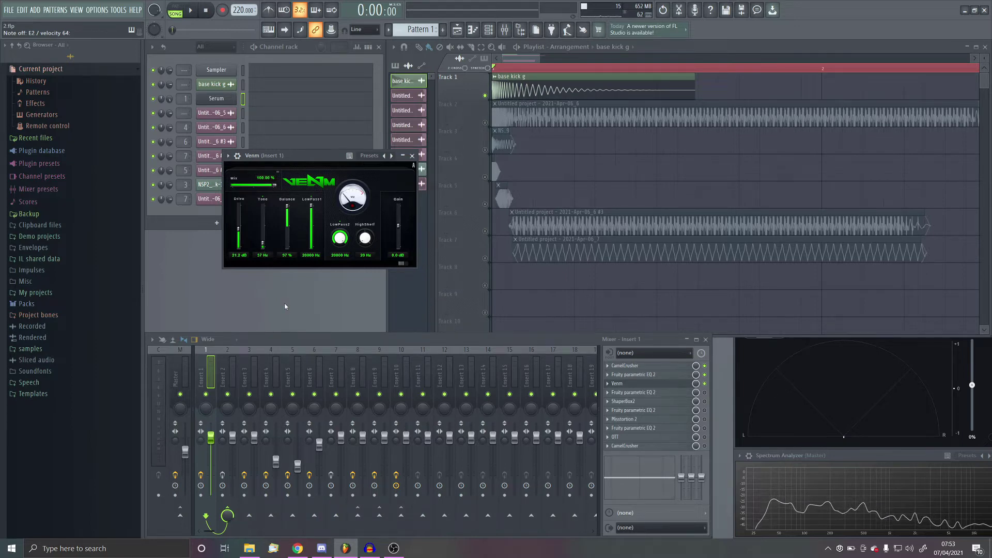
{"action": "key", "text": "c"}
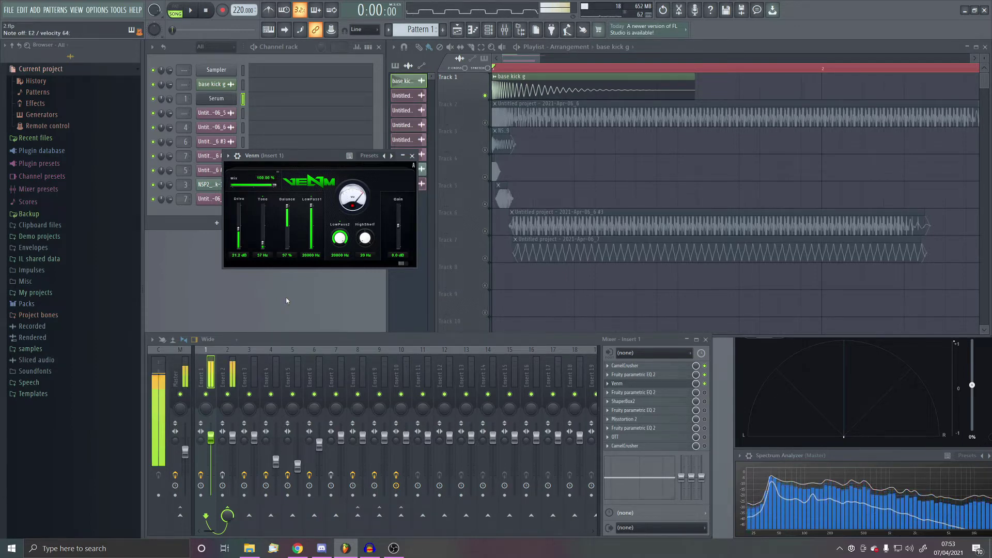
{"action": "left_click", "coordinate": [672, 386]}
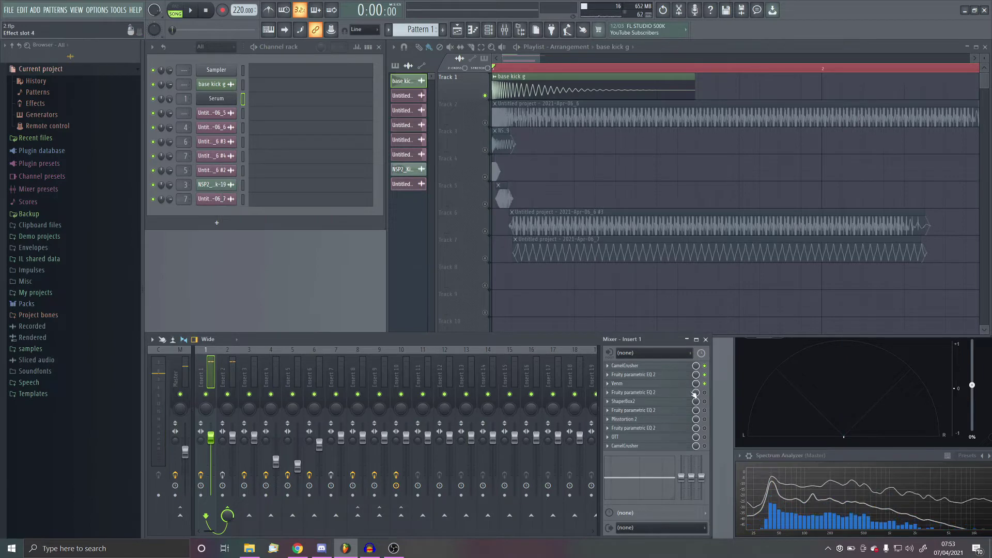
- Open and close the second Fruity parametric EQ 2 on Insert 1
{"action": "left_click", "coordinate": [653, 412]}
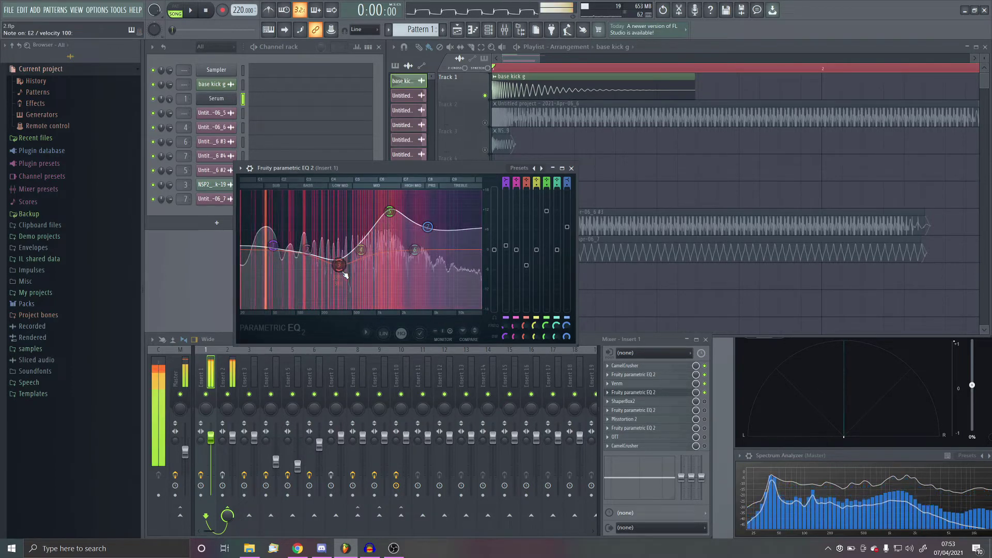
{"action": "left_click", "coordinate": [647, 398]}
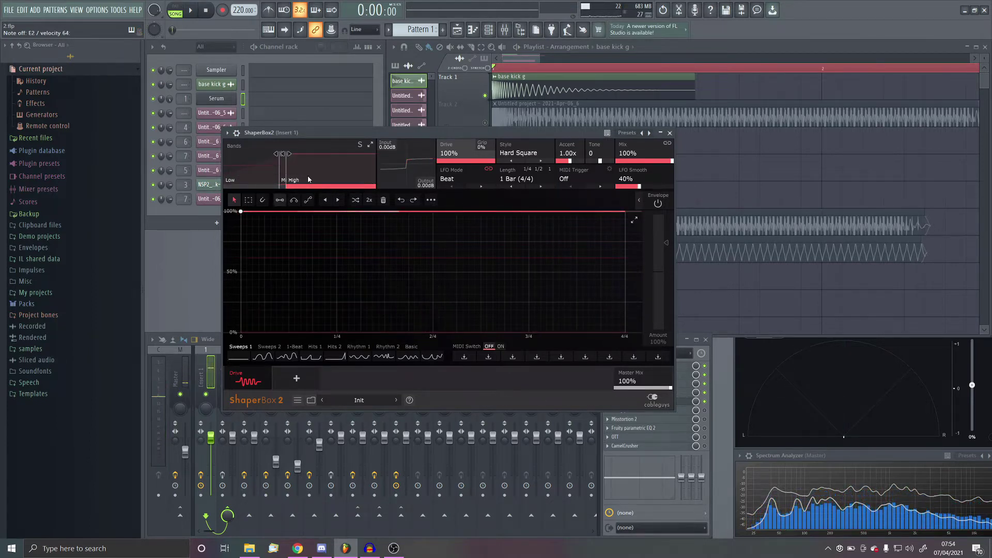
- Check ShaperBox2's low and mid bands and slope options, test a note, then close it
{"action": "left_click", "coordinate": [284, 173]}
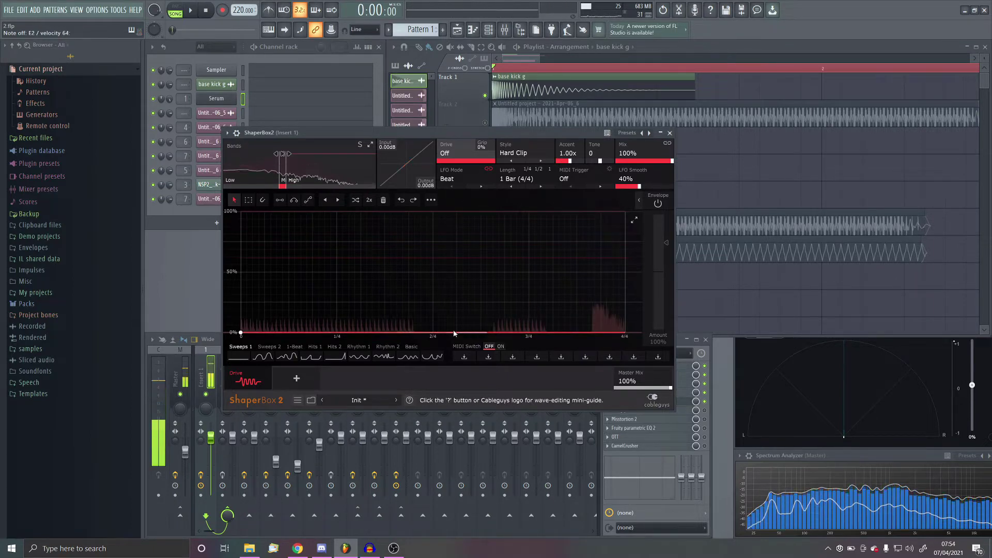
{"action": "mouse_move", "coordinate": [291, 160]}
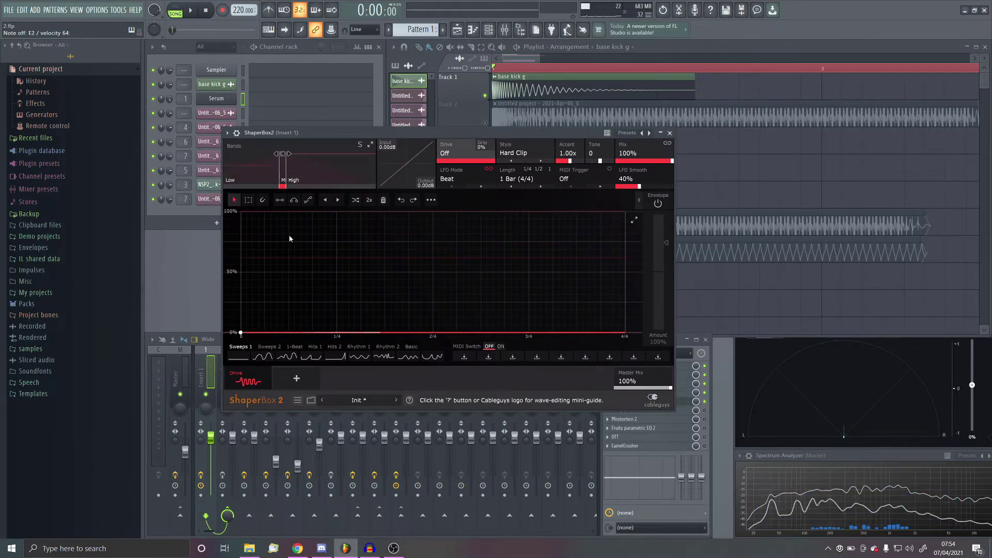
{"action": "mouse_move", "coordinate": [286, 184]}
{"action": "left_click", "coordinate": [295, 170]}
{"action": "left_click", "coordinate": [471, 201]}
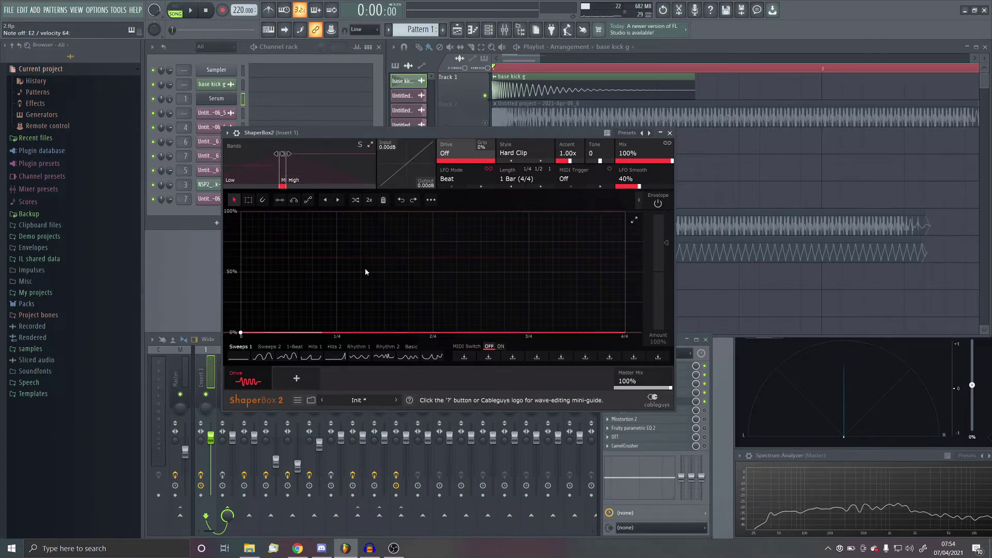
{"action": "left_click", "coordinate": [261, 172]}
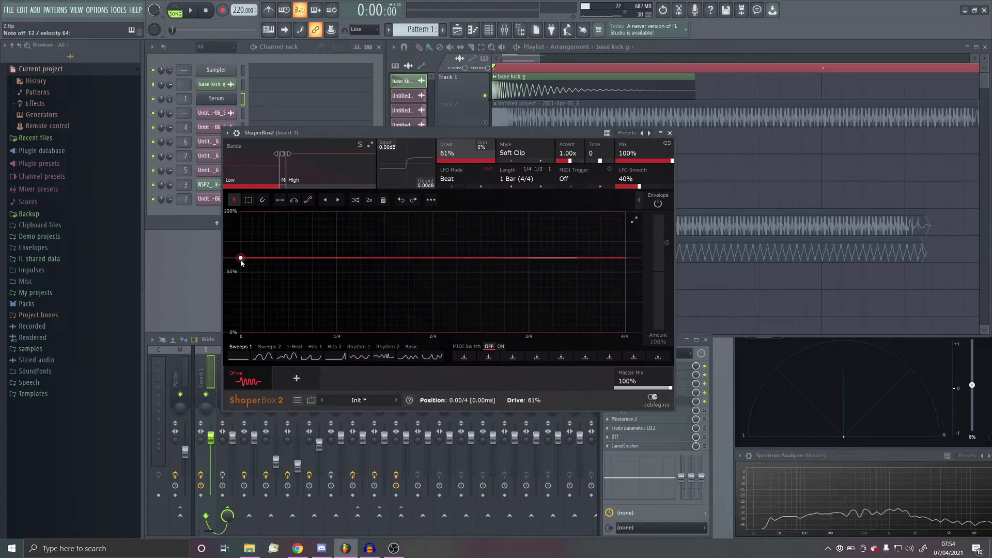
{"action": "left_click", "coordinate": [283, 171]}
{"action": "key", "text": "c"}
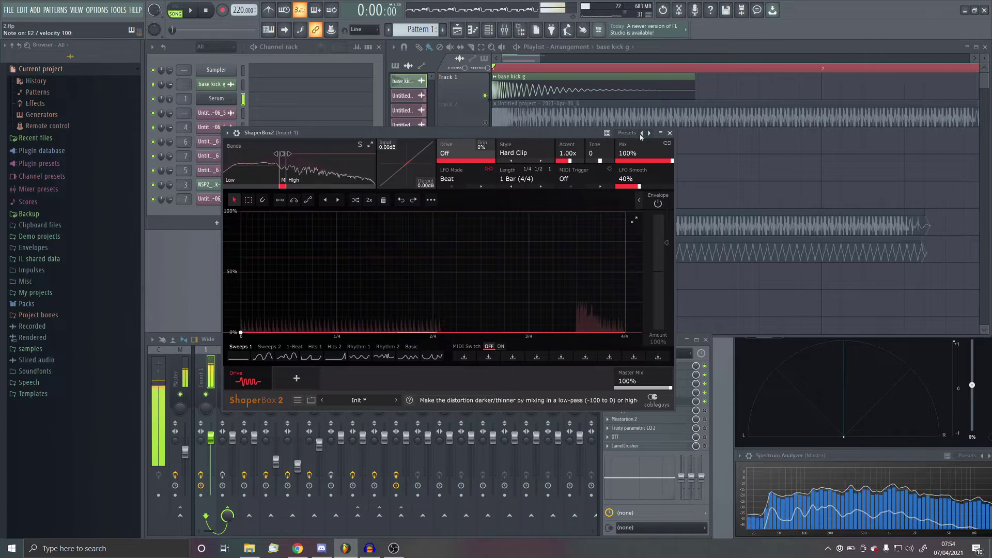
{"action": "left_click", "coordinate": [670, 133]}
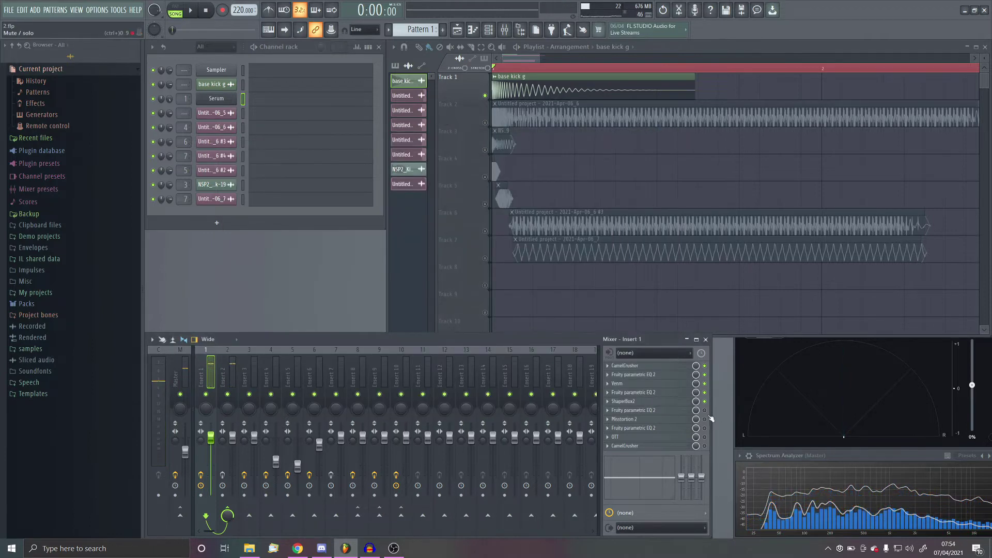
- Audition the kick through Insert 1's first parametric EQ, then open and close Misstortion 2
{"action": "left_click", "coordinate": [641, 411]}
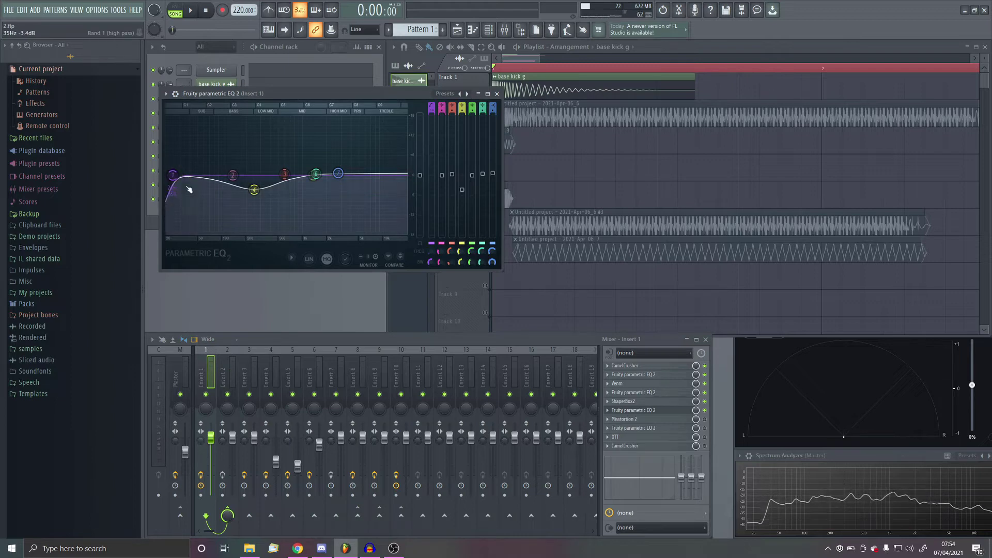
{"action": "key", "text": "space"}
{"action": "key", "text": "space"}
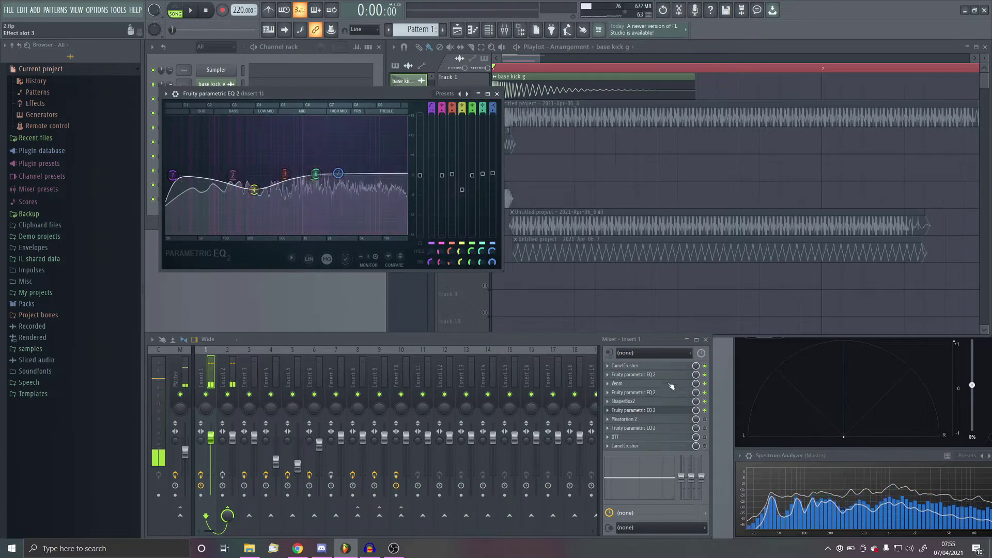
{"action": "left_click", "coordinate": [666, 412]}
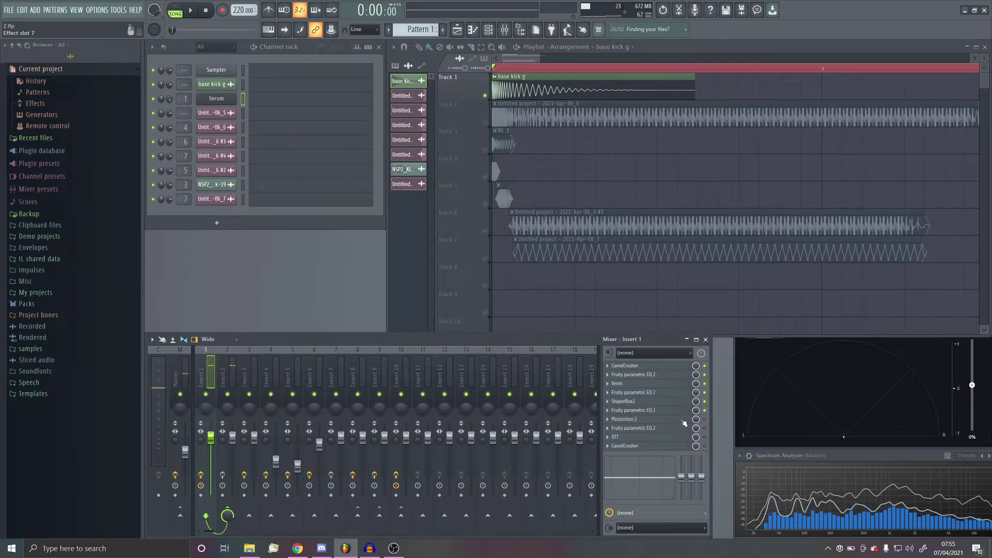
{"action": "left_click", "coordinate": [664, 420]}
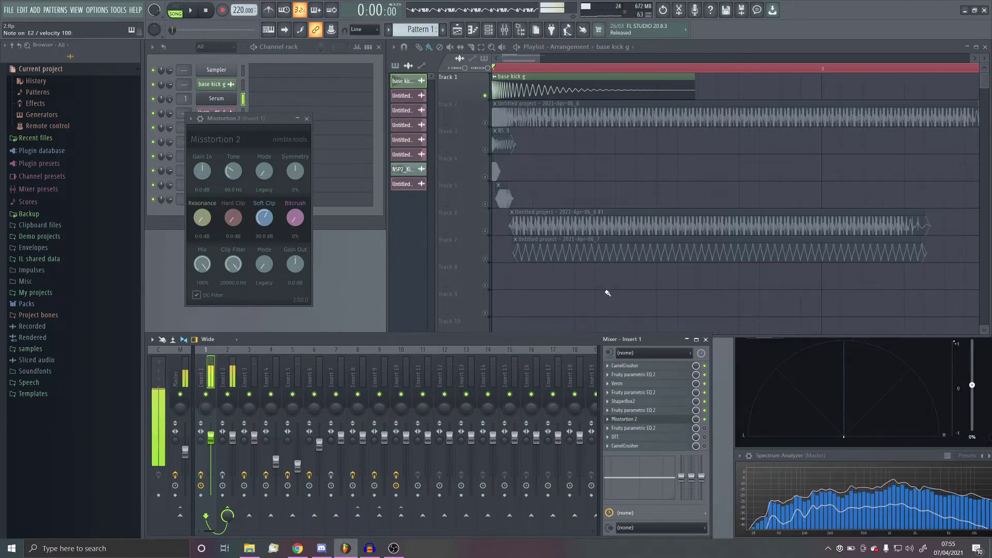
{"action": "left_click", "coordinate": [670, 420]}
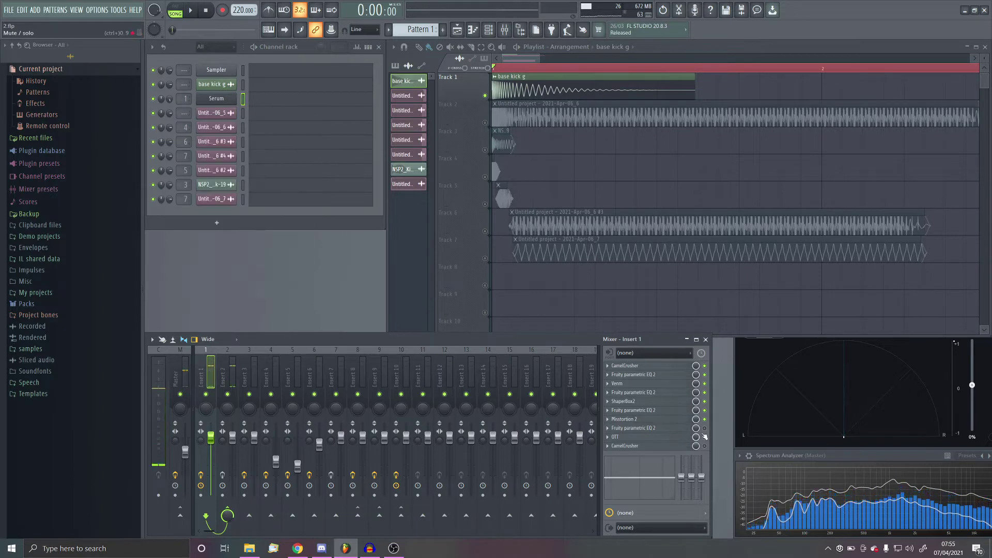
{"action": "left_click", "coordinate": [670, 428]}
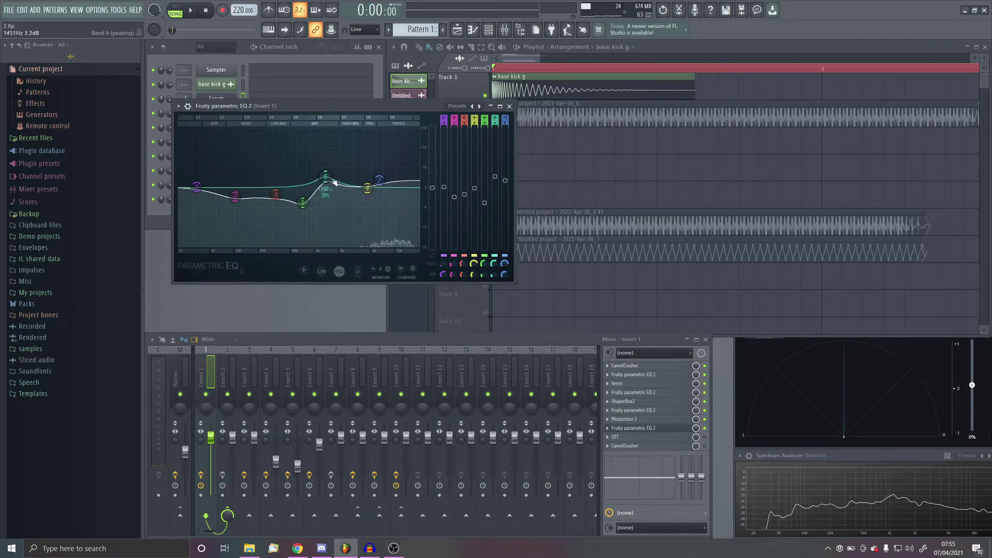
{"action": "key", "text": "c"}
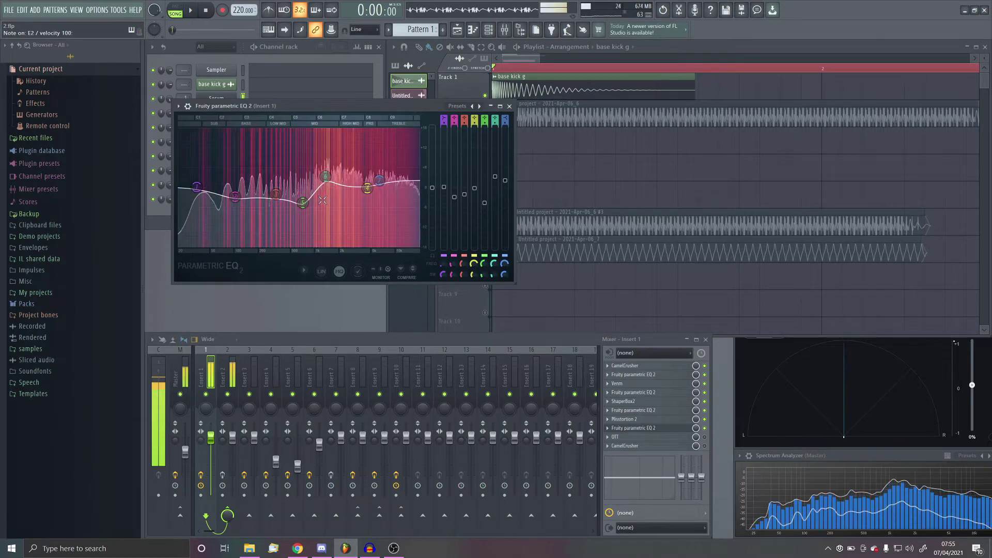
{"action": "left_click", "coordinate": [634, 379]}
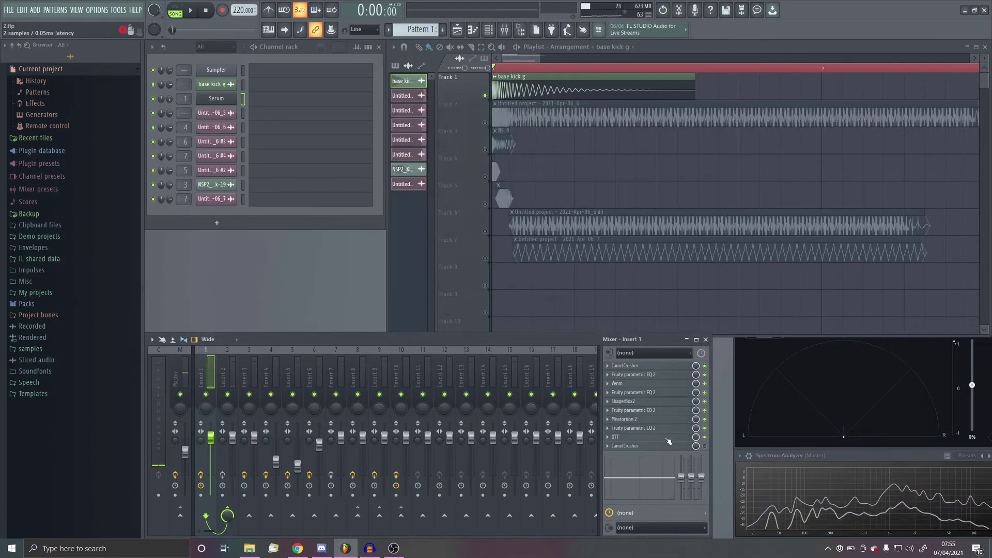
{"action": "left_click", "coordinate": [667, 439]}
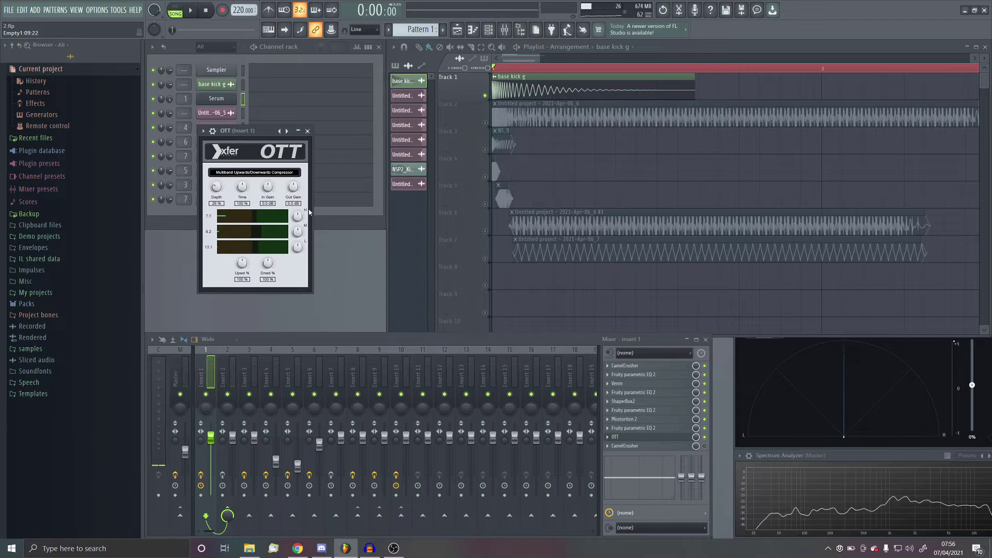
{"action": "key", "text": "c"}
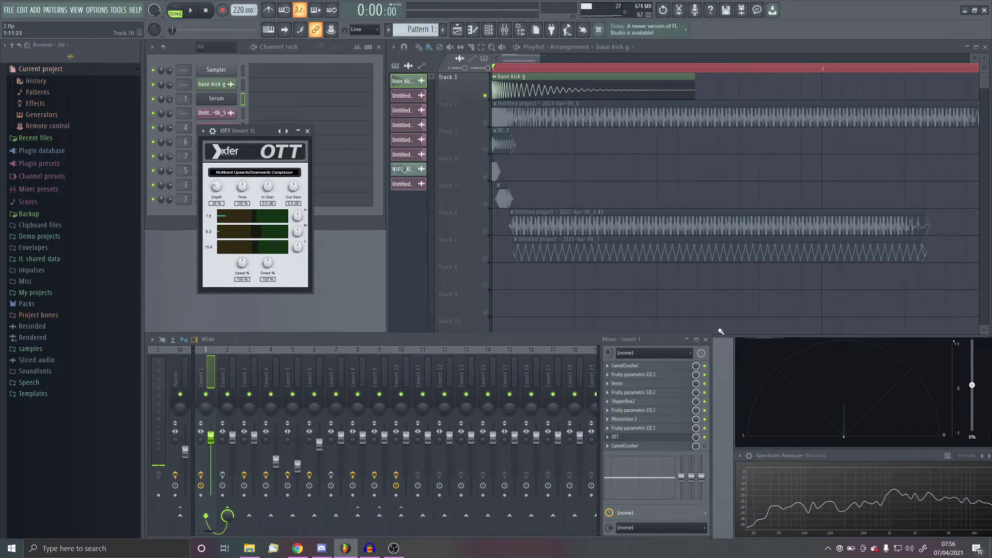
{"action": "left_click", "coordinate": [687, 436]}
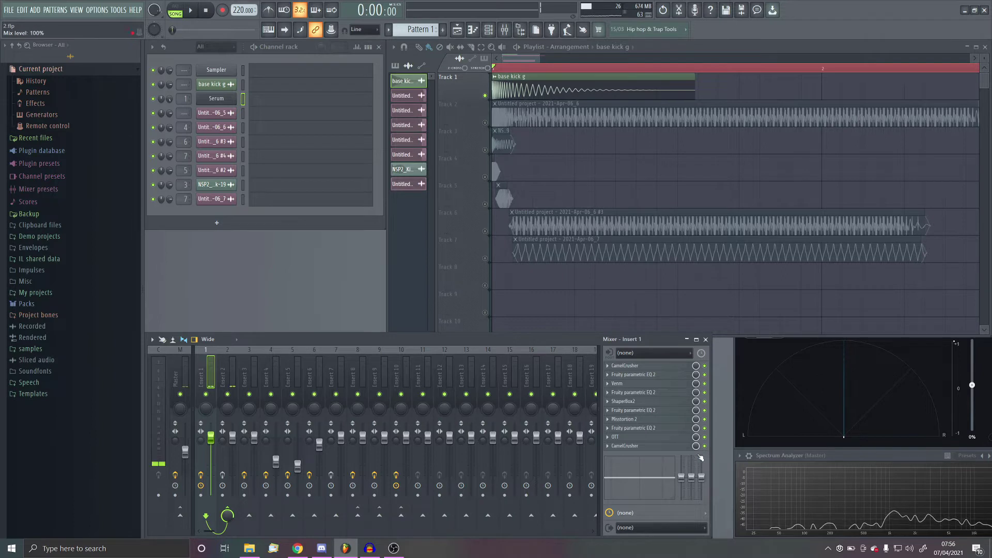
- Open Insert 1's CamelCrusher, then select Insert 2 and open its parametric EQ 2
{"action": "left_click", "coordinate": [636, 446]}
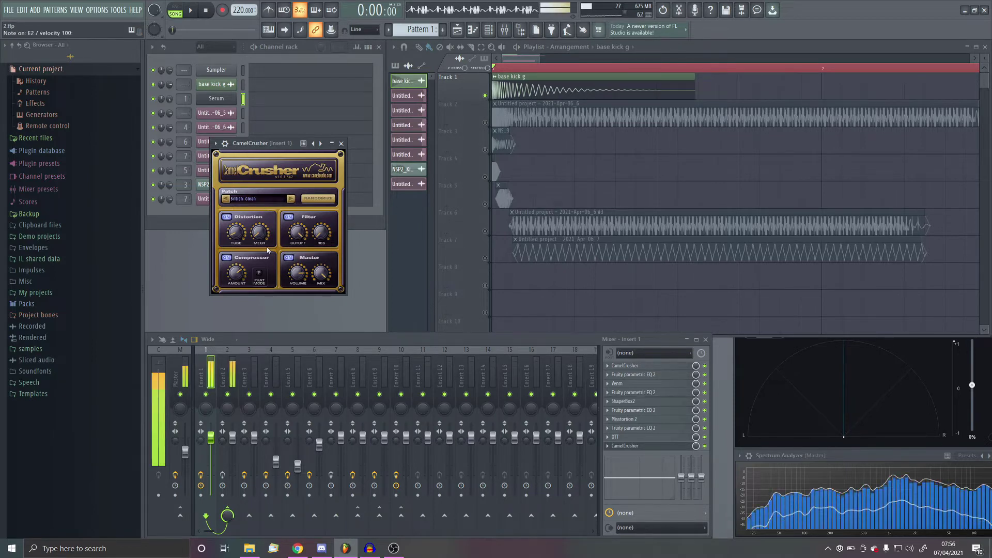
{"action": "left_click", "coordinate": [230, 369]}
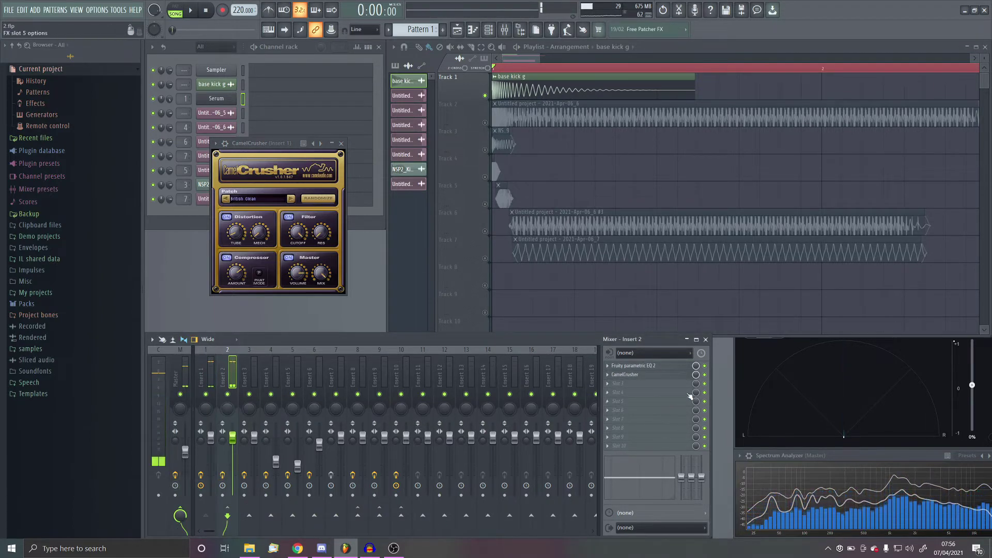
{"action": "left_click", "coordinate": [633, 366]}
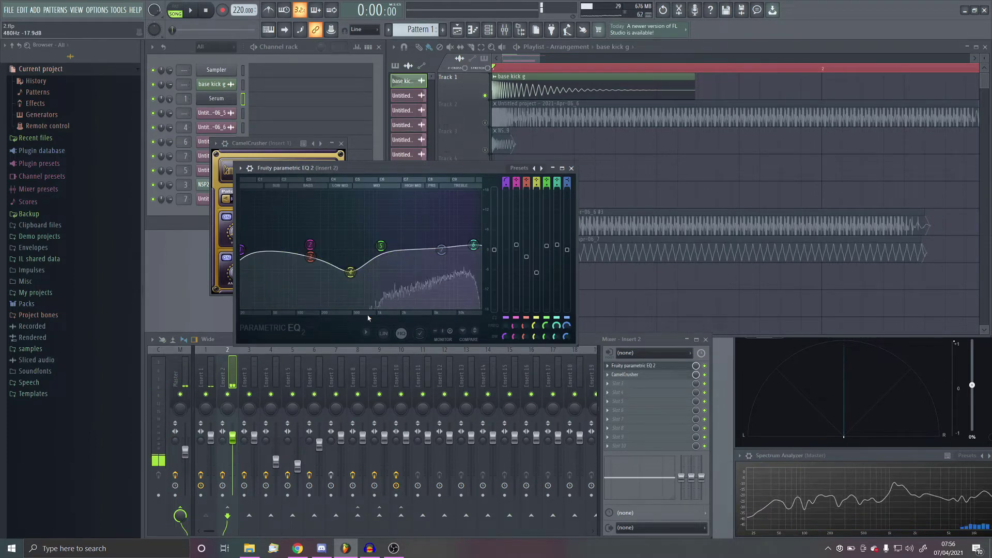
- Audition Insert 2's EQ and CamelCrusher with test notes, closing the Insert 1 CamelCrusher window
{"action": "key", "text": "c"}
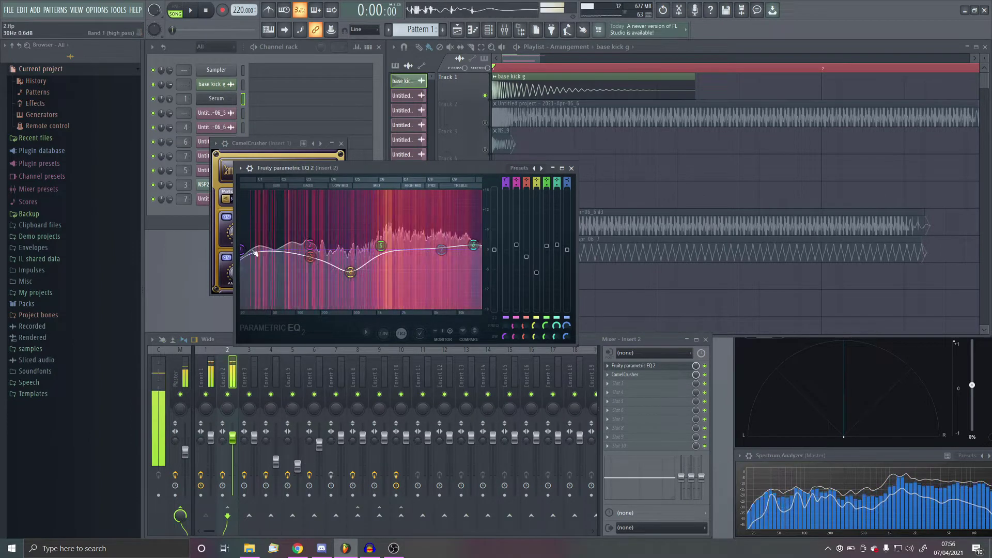
{"action": "left_click", "coordinate": [662, 367]}
{"action": "left_click", "coordinate": [644, 376]}
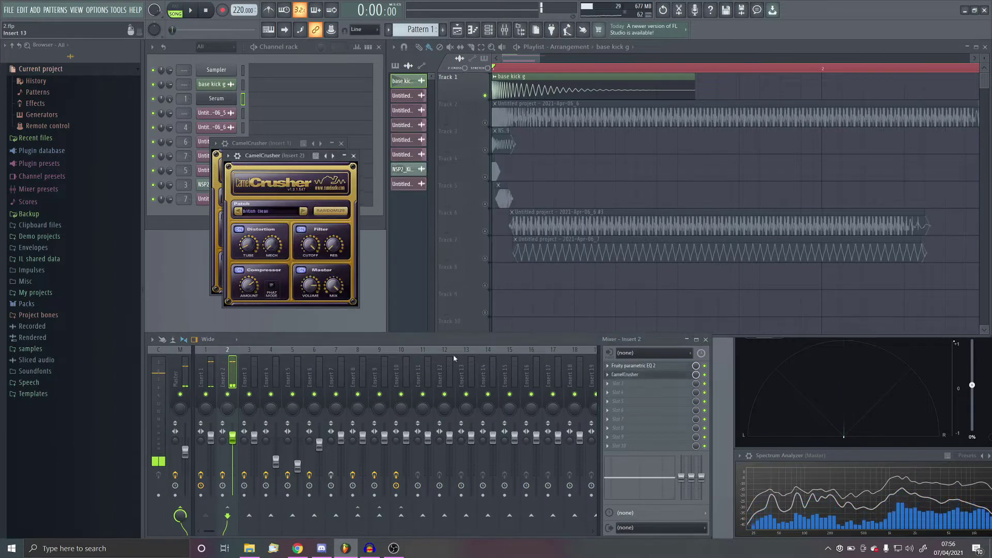
{"action": "left_click", "coordinate": [341, 144]}
{"action": "left_click_drag", "start_coordinate": [279, 167], "coordinate": [310, 228]}
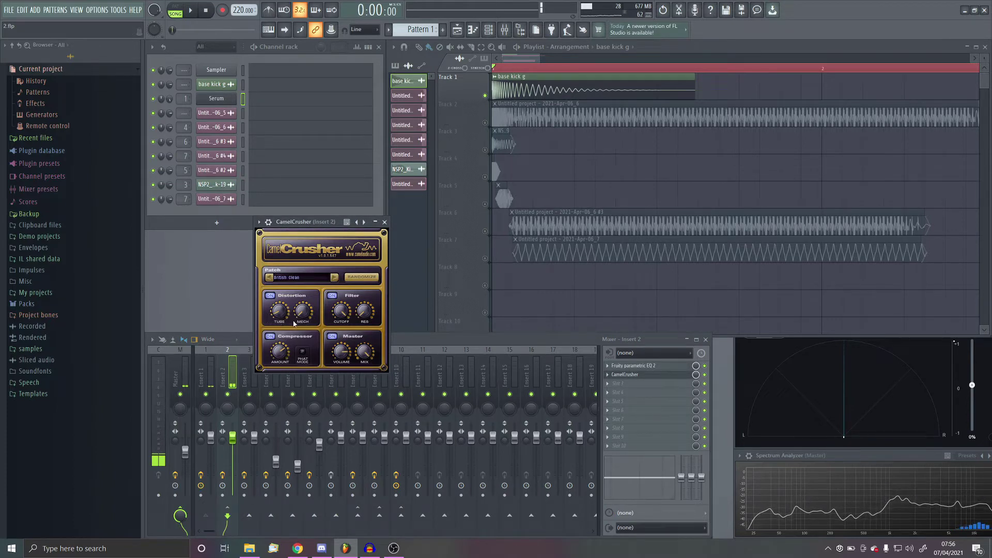
{"action": "key", "text": "c"}
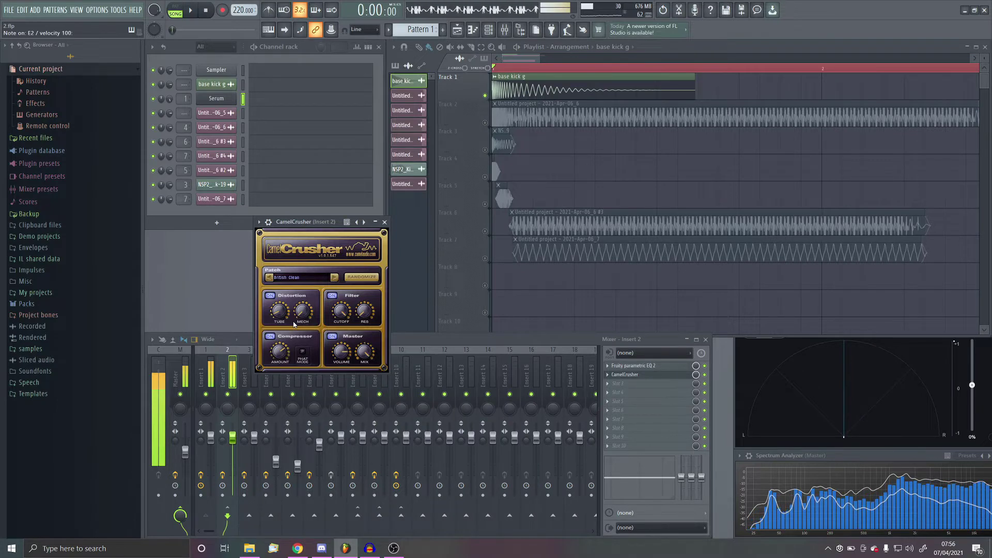
{"action": "key", "text": "c"}
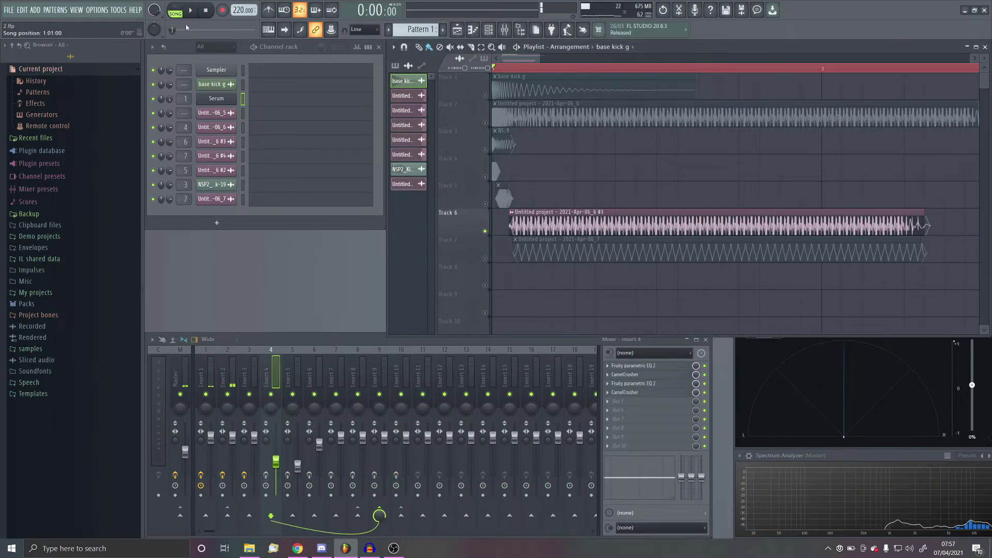
- Play the arrangement with the Track 6 clip selected, and show Insert 6's two-EQ chain in the mixer
{"action": "key", "text": "space"}
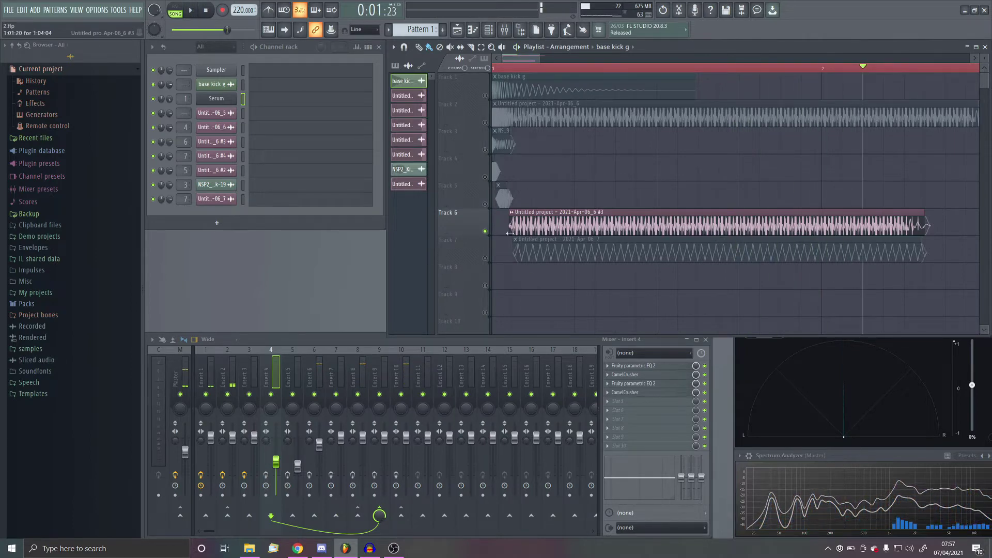
{"action": "left_click", "coordinate": [538, 224]}
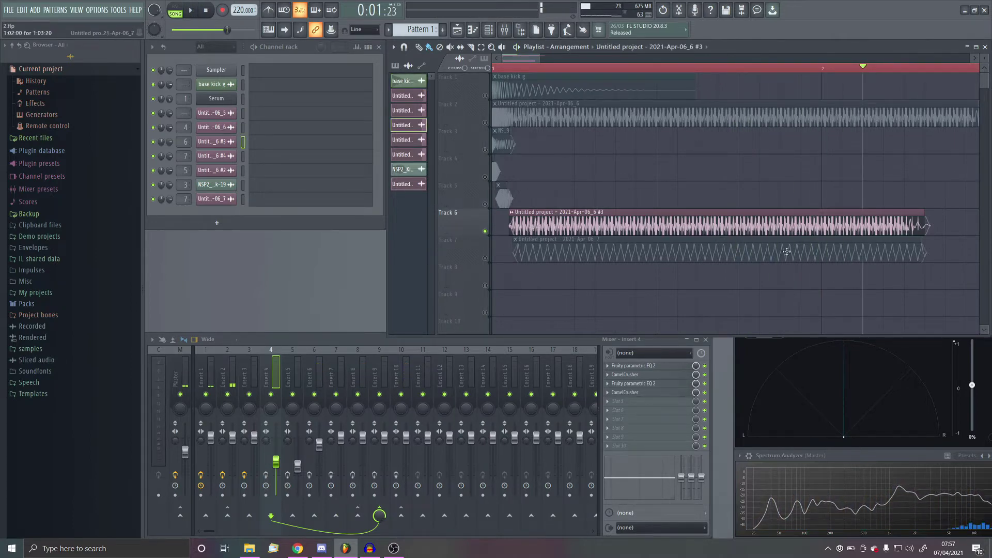
{"action": "scroll", "coordinate": [789, 217], "scroll_direction": "down", "scroll_amount": 1}
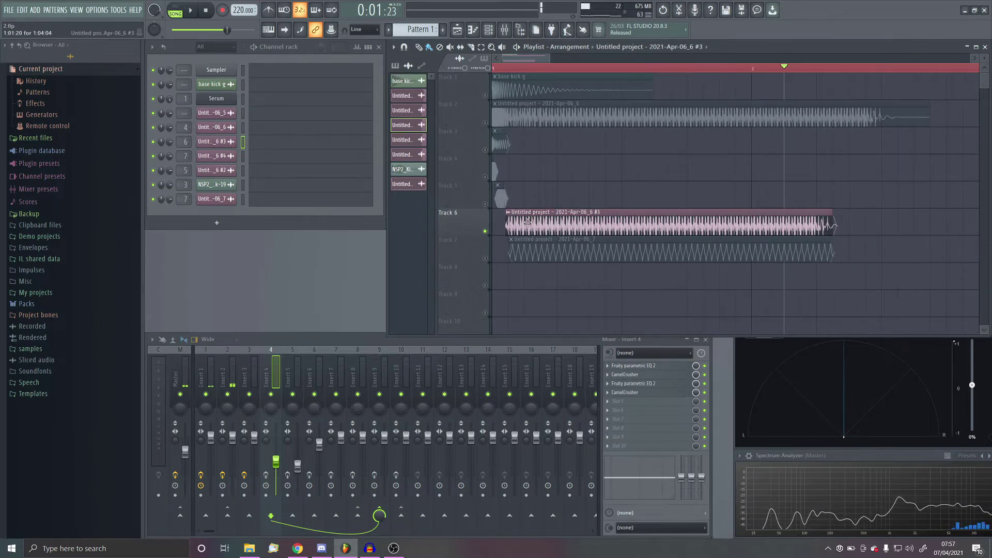
{"action": "left_click", "coordinate": [192, 11]}
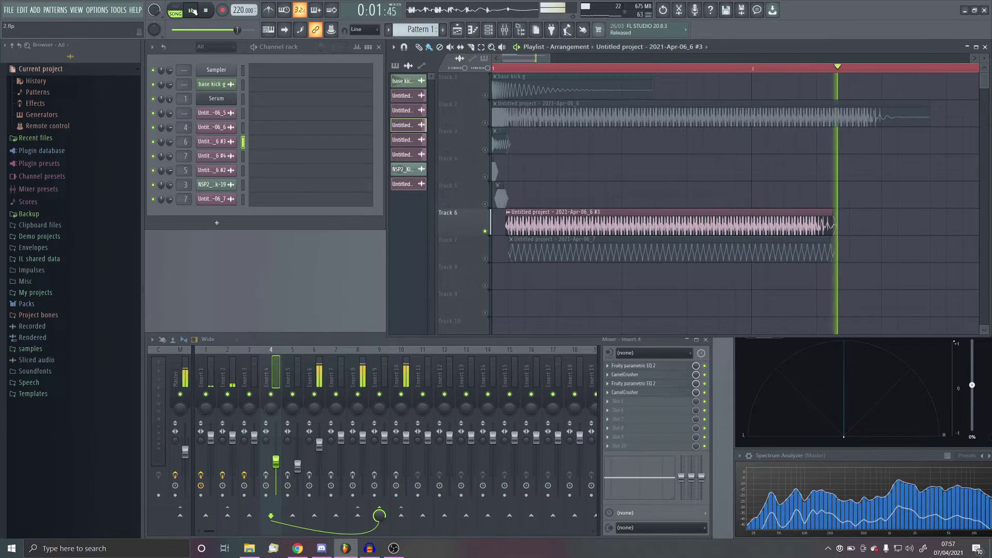
{"action": "left_click", "coordinate": [321, 385]}
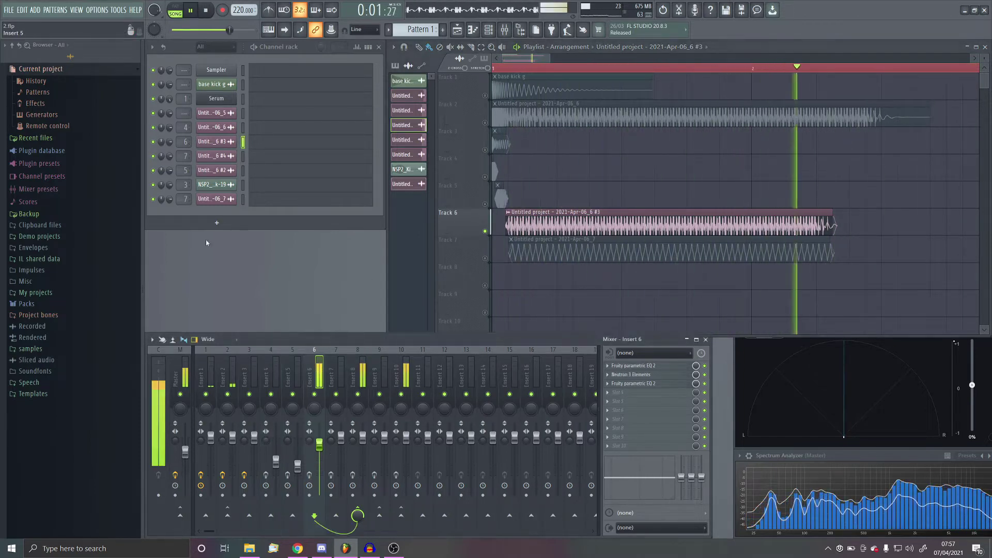
{"action": "key", "text": "space"}
- Solo Track 7 and listen to the 2021-Apr-06_7 sample channel in its settings window
{"action": "right_click", "coordinate": [485, 259]}
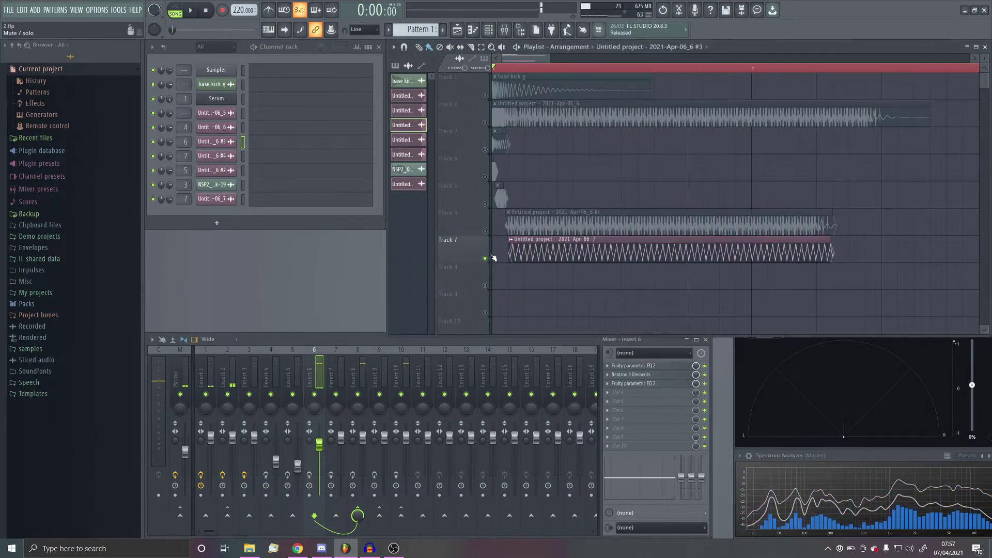
{"action": "double_click", "coordinate": [513, 251]}
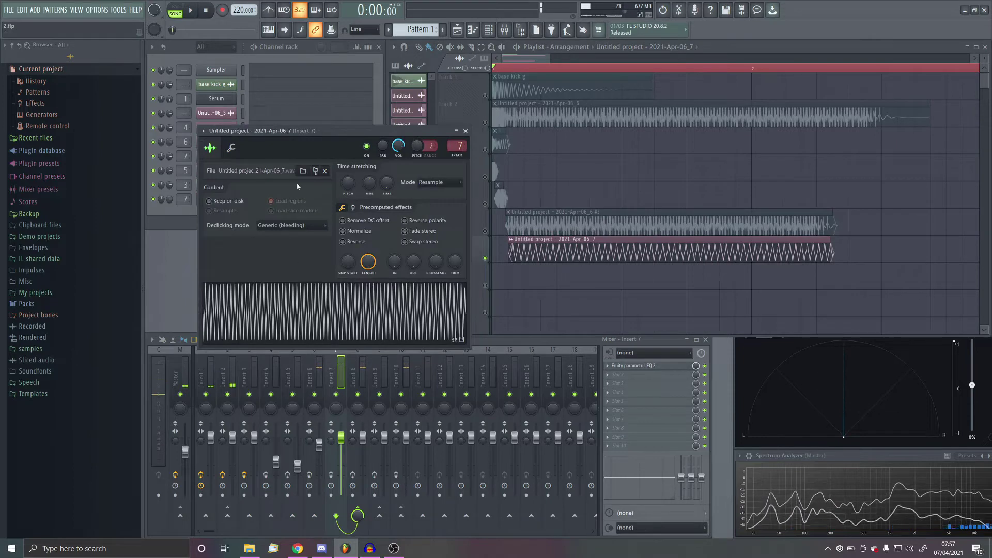
{"action": "left_click_drag", "start_coordinate": [327, 133], "coordinate": [489, 151]}
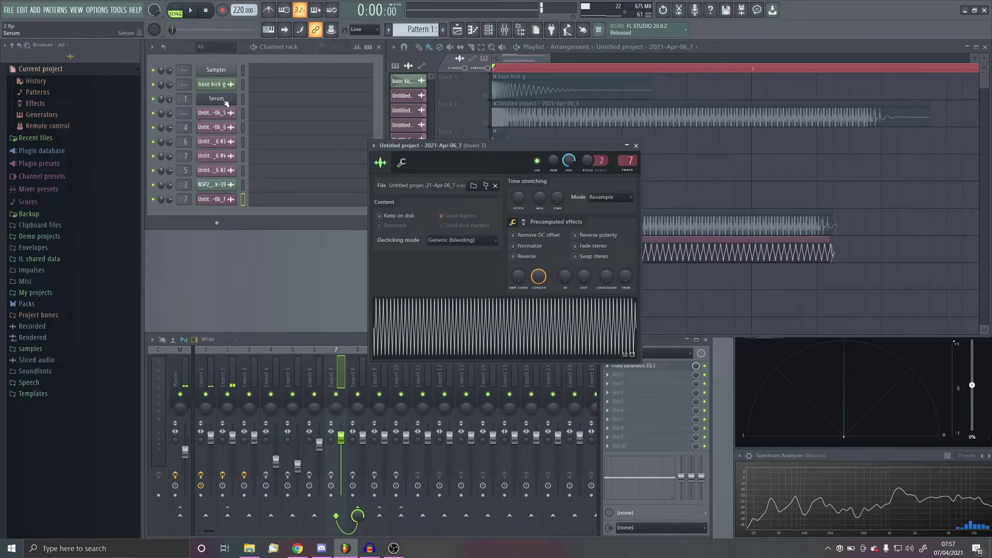
{"action": "left_click", "coordinate": [223, 102]}
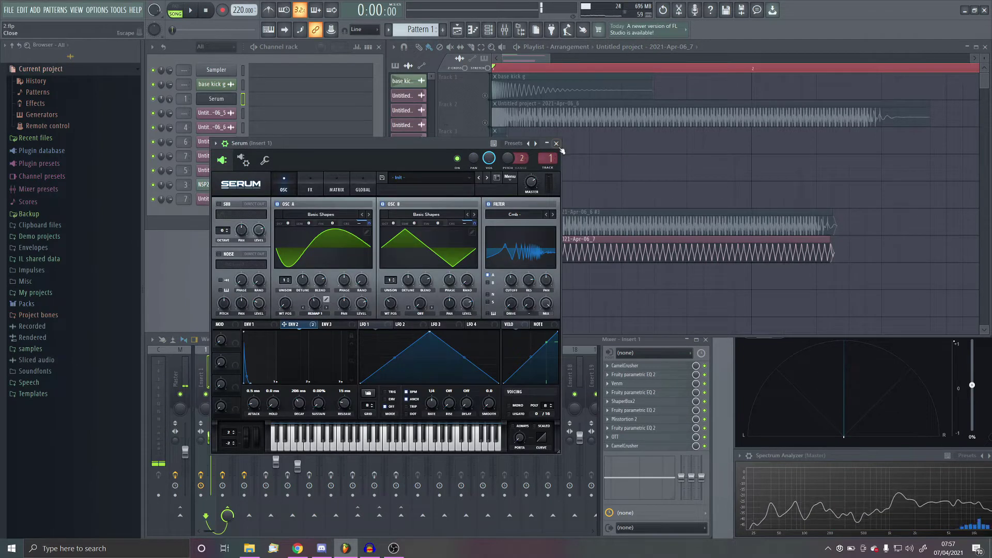
{"action": "left_click", "coordinate": [557, 145]}
{"action": "double_click", "coordinate": [550, 251]}
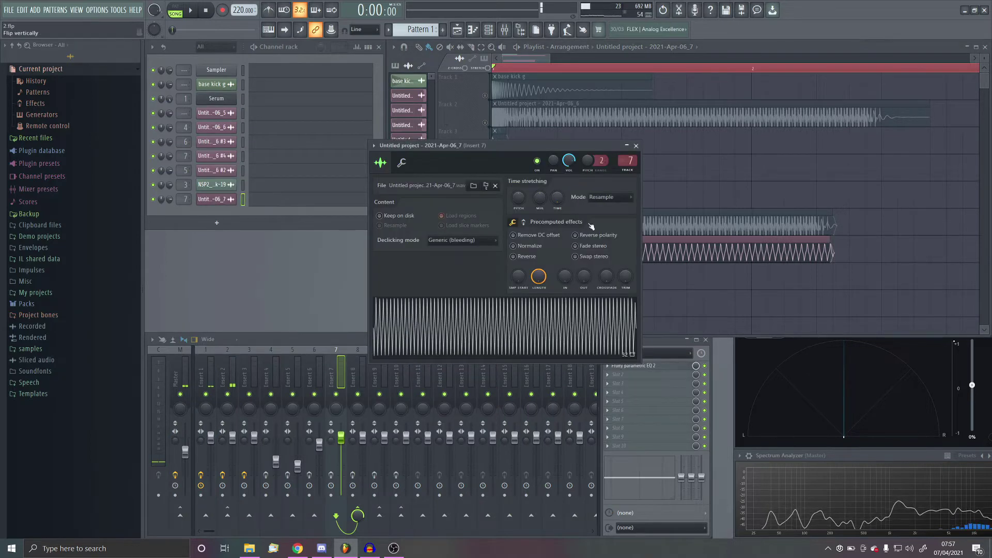
{"action": "left_click", "coordinate": [190, 10]}
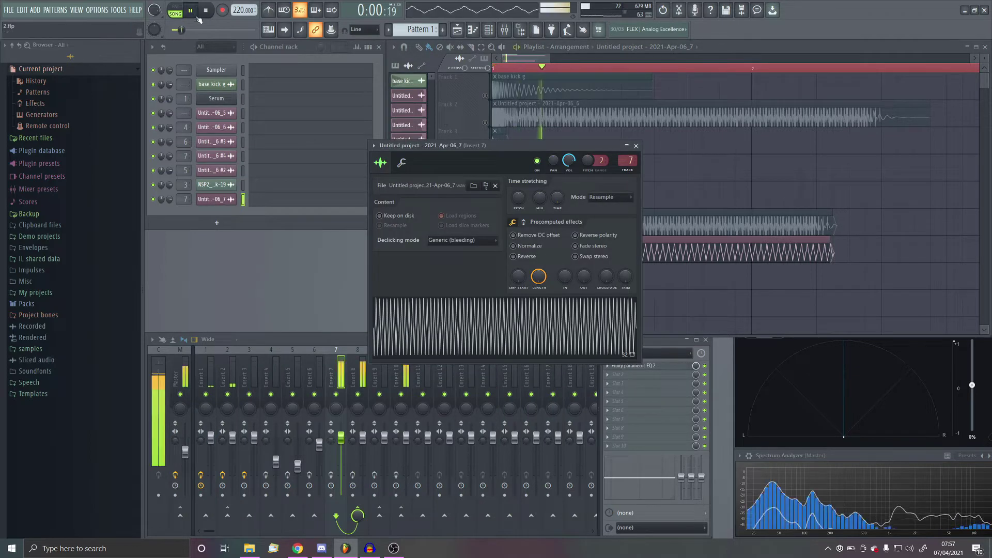
{"action": "left_click", "coordinate": [637, 145]}
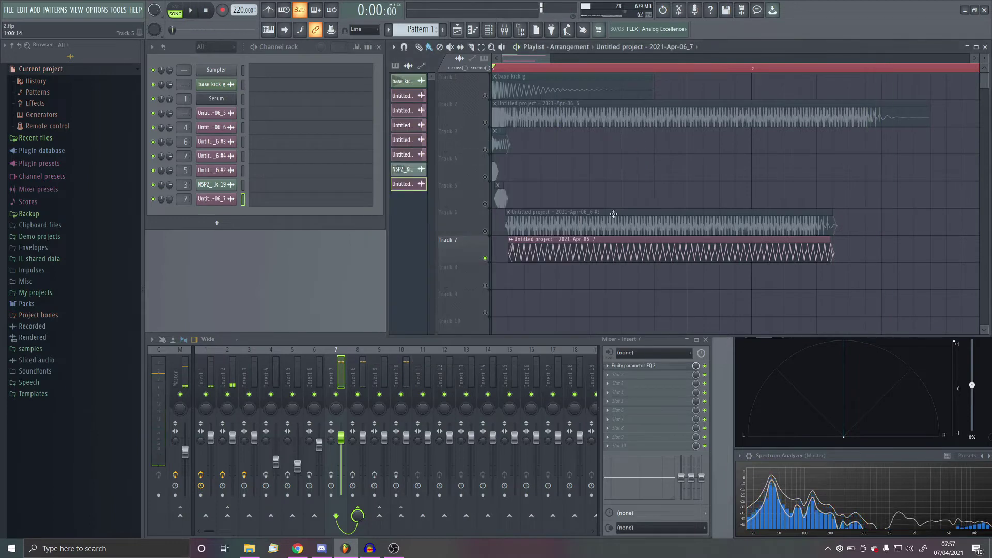
- Unmute Track 6, play the layered tracks, then view mixer Inserts 6 and 7
{"action": "left_click", "coordinate": [486, 231]}
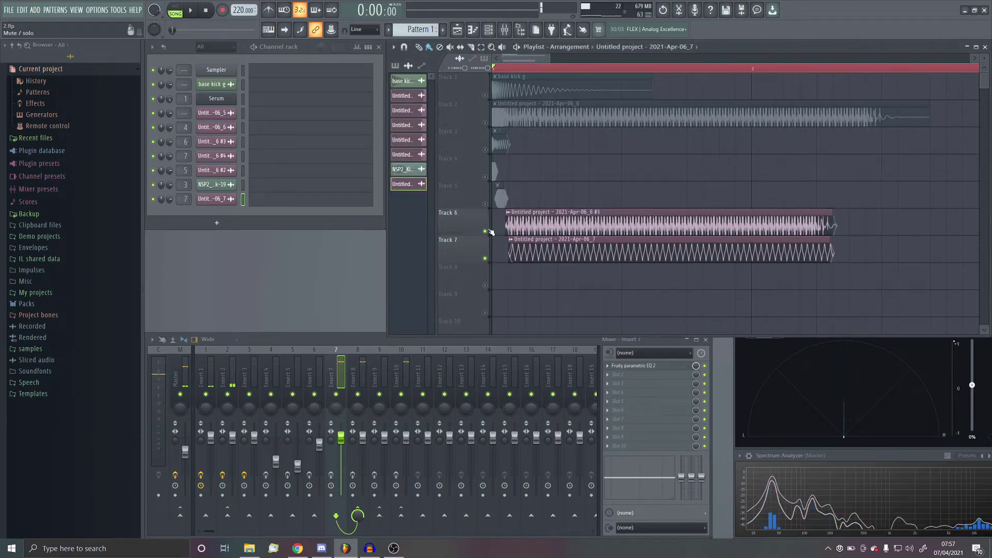
{"action": "left_click", "coordinate": [191, 10]}
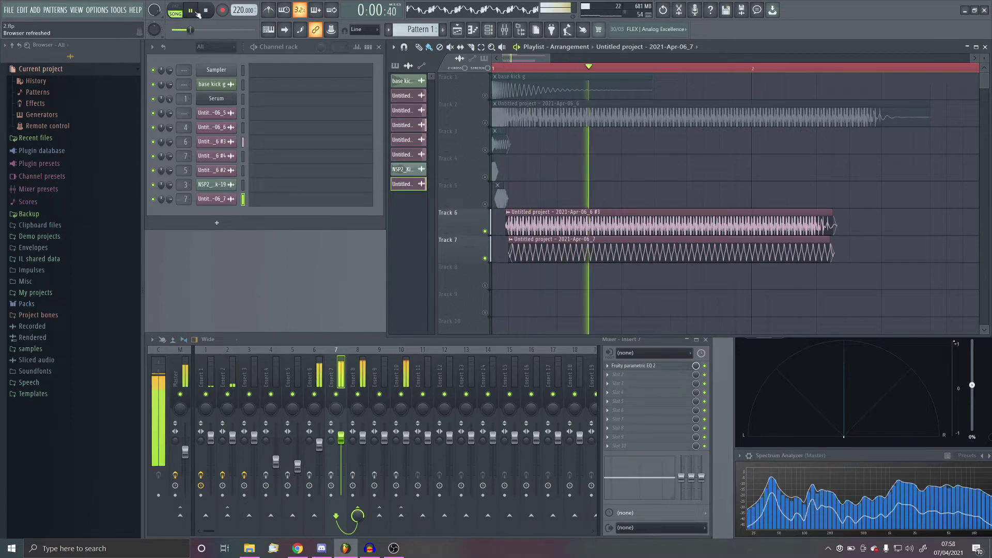
{"action": "left_click", "coordinate": [208, 11]}
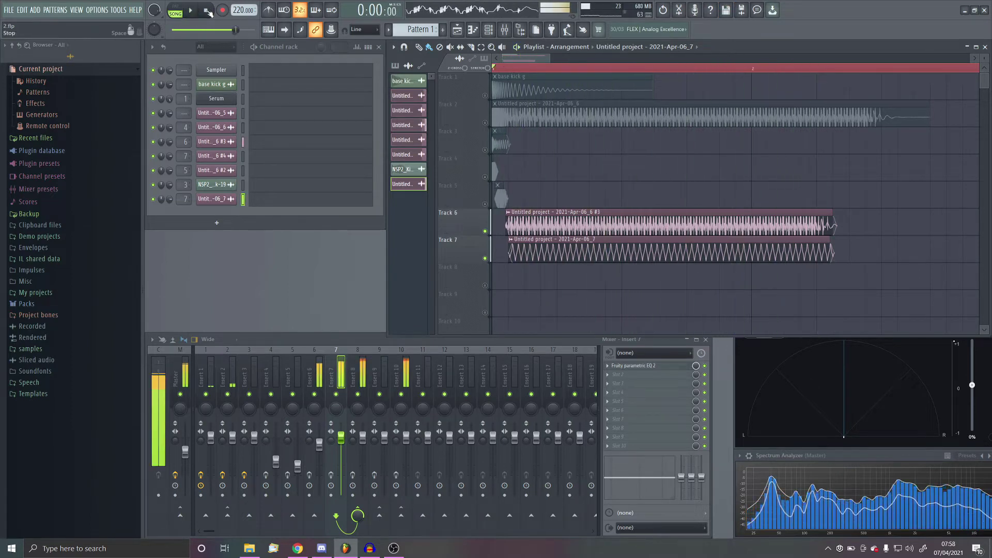
{"action": "left_click", "coordinate": [315, 383]}
{"action": "left_click", "coordinate": [331, 381]}
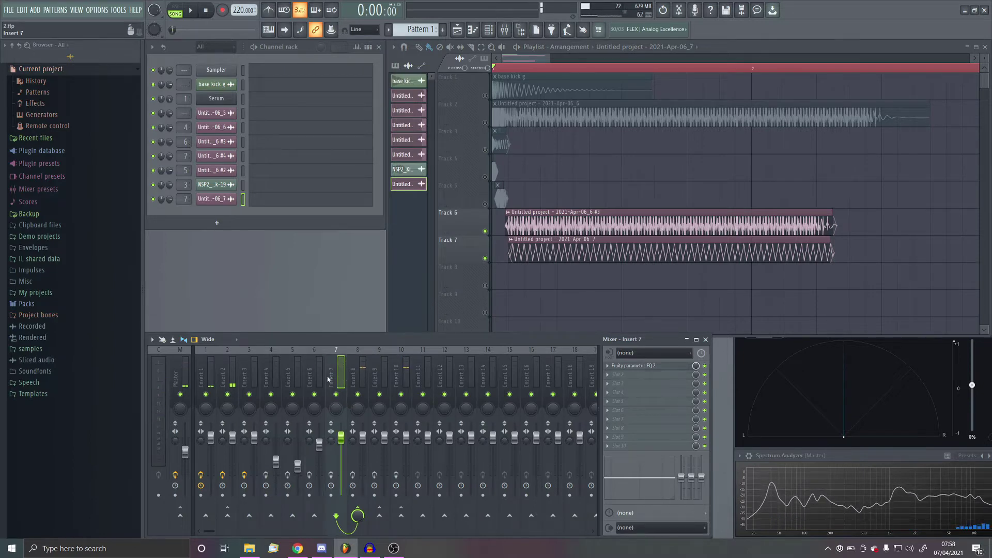
- Solo Insert 6 and listen to the song through its Fruity parametric EQ 2
{"action": "right_click", "coordinate": [315, 395]}
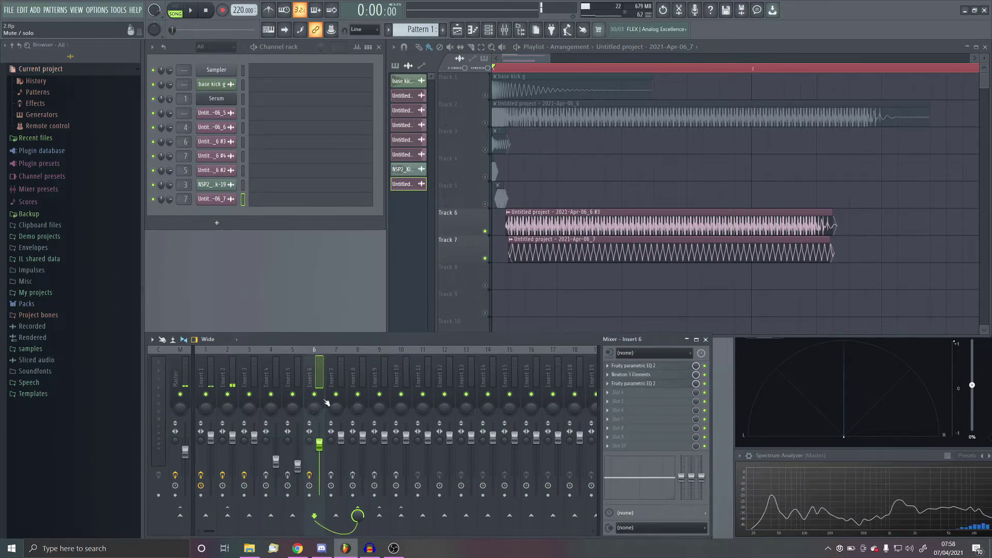
{"action": "left_click", "coordinate": [658, 367]}
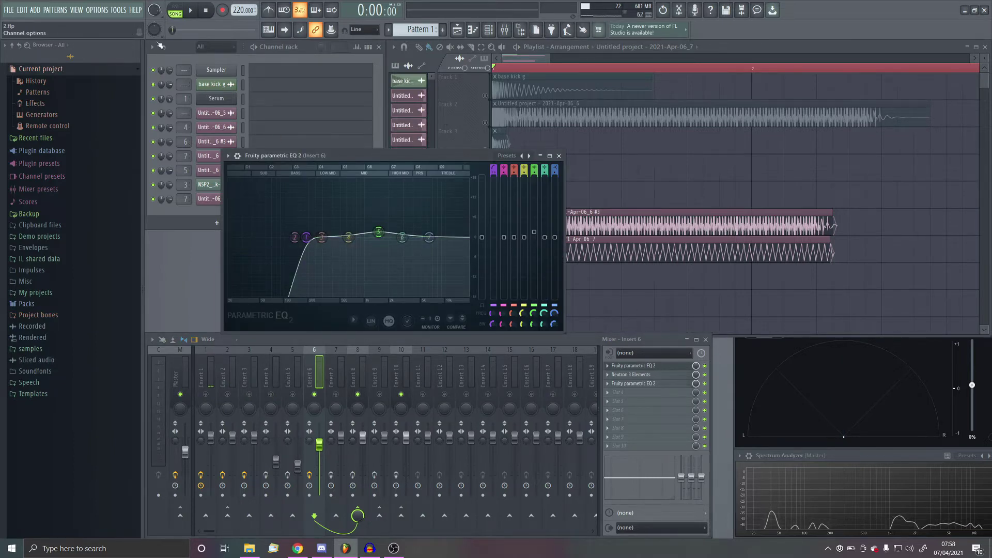
{"action": "key", "text": "space"}
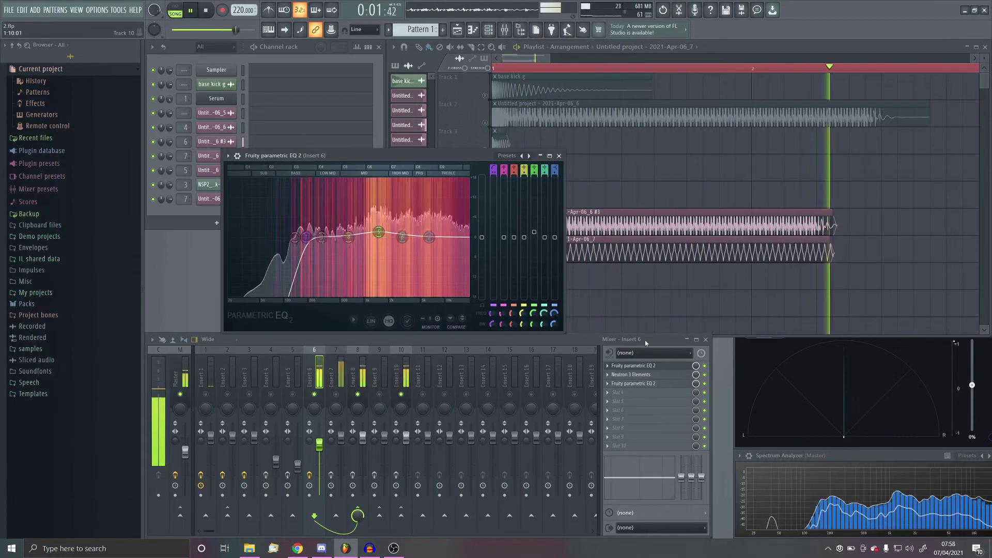
{"action": "left_click", "coordinate": [676, 367]}
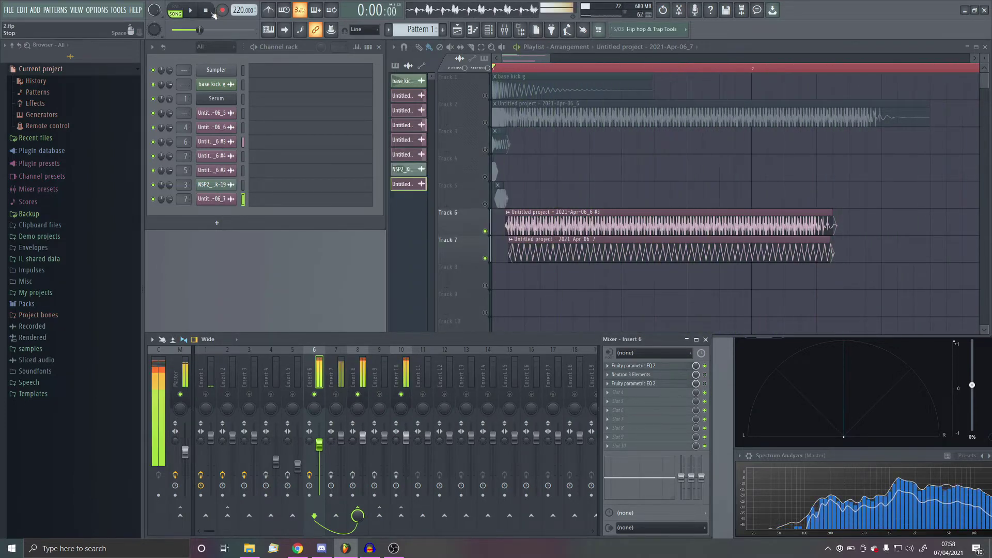
{"action": "key", "text": "space"}
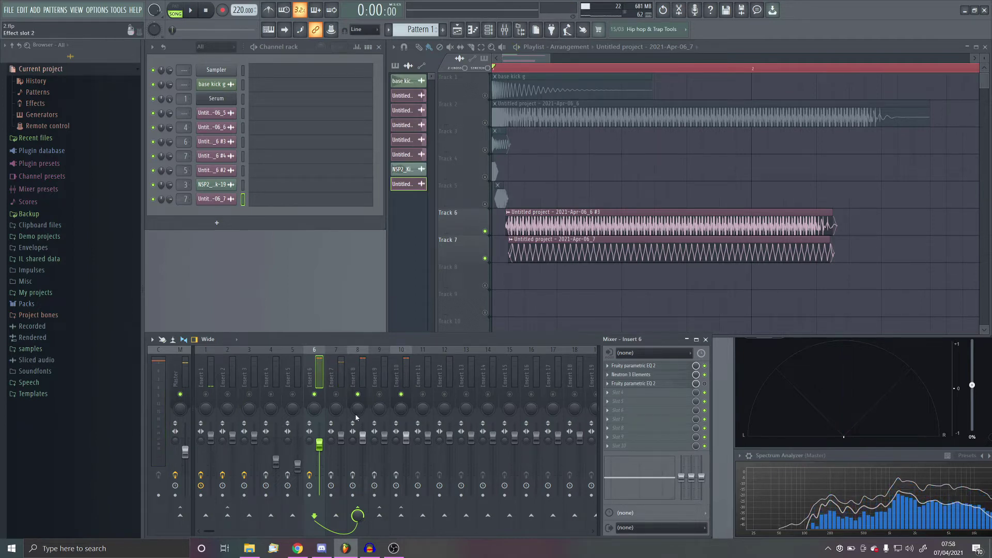
- Listen through Insert 6's Neutron exciter and EQ again, then show Insert 7's effects
{"action": "left_click", "coordinate": [634, 375]}
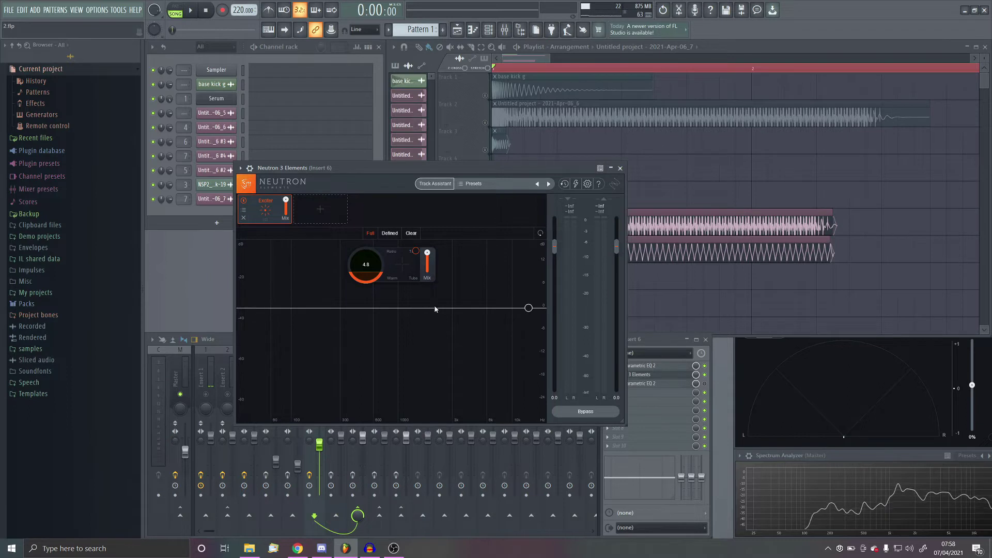
{"action": "left_click", "coordinate": [193, 12]}
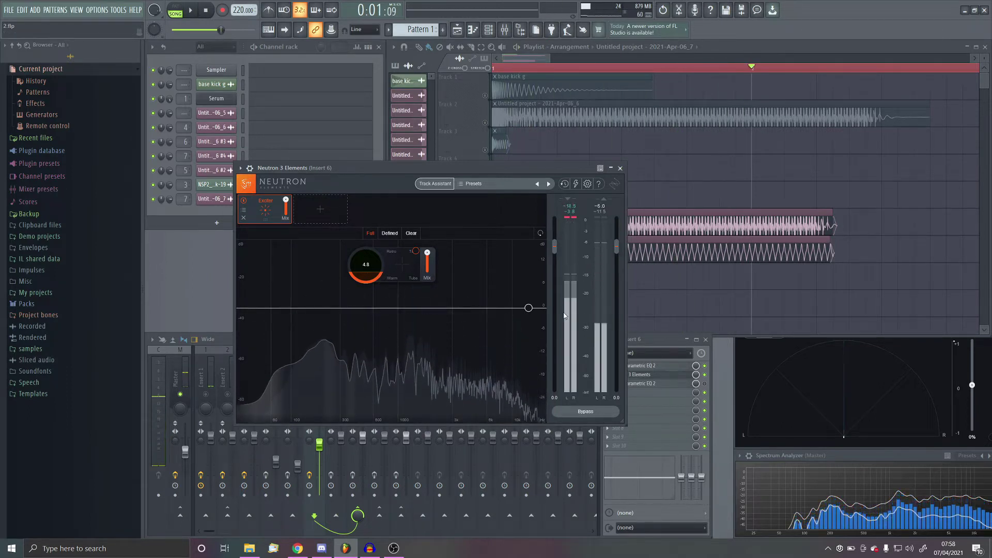
{"action": "left_click", "coordinate": [193, 11]}
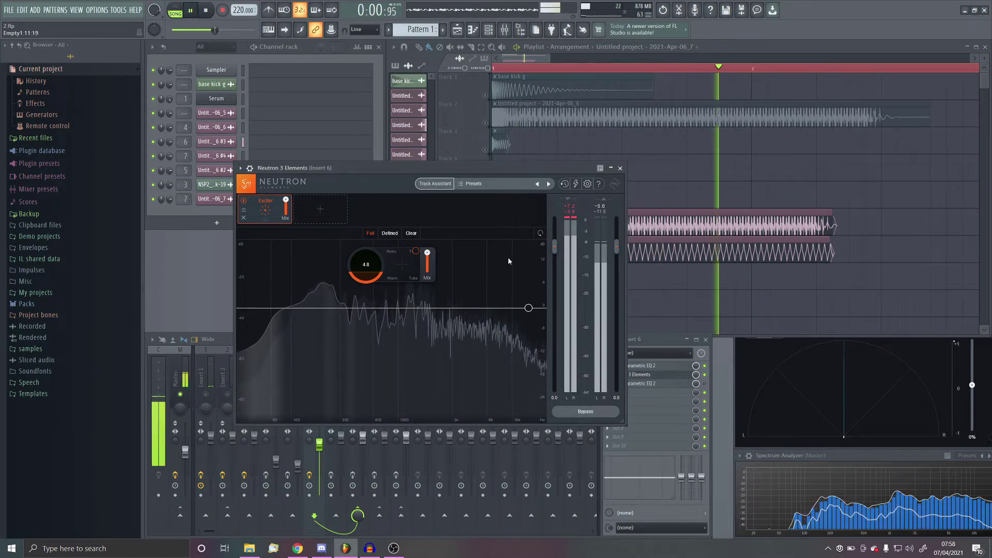
{"action": "left_click", "coordinate": [658, 376]}
{"action": "left_click", "coordinate": [659, 385]}
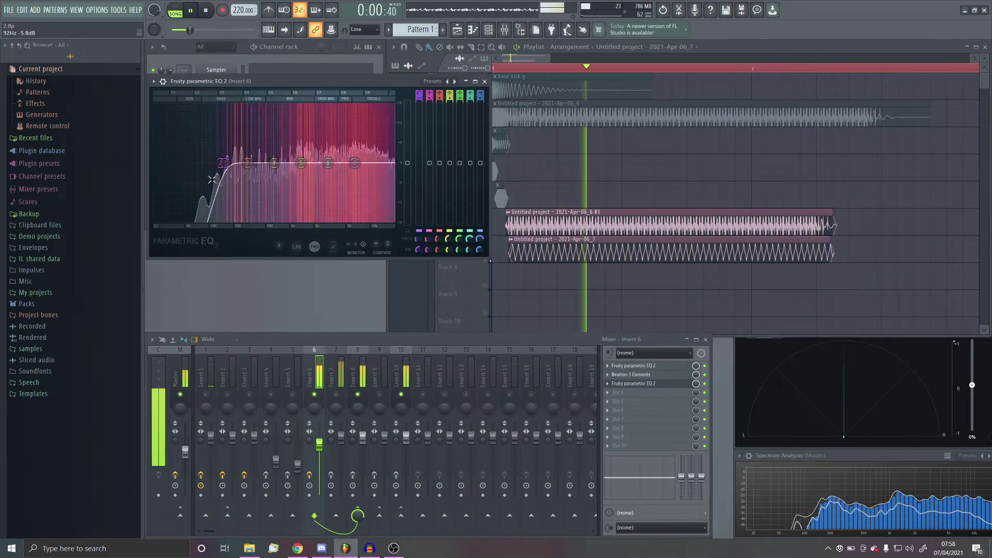
{"action": "left_click", "coordinate": [485, 82]}
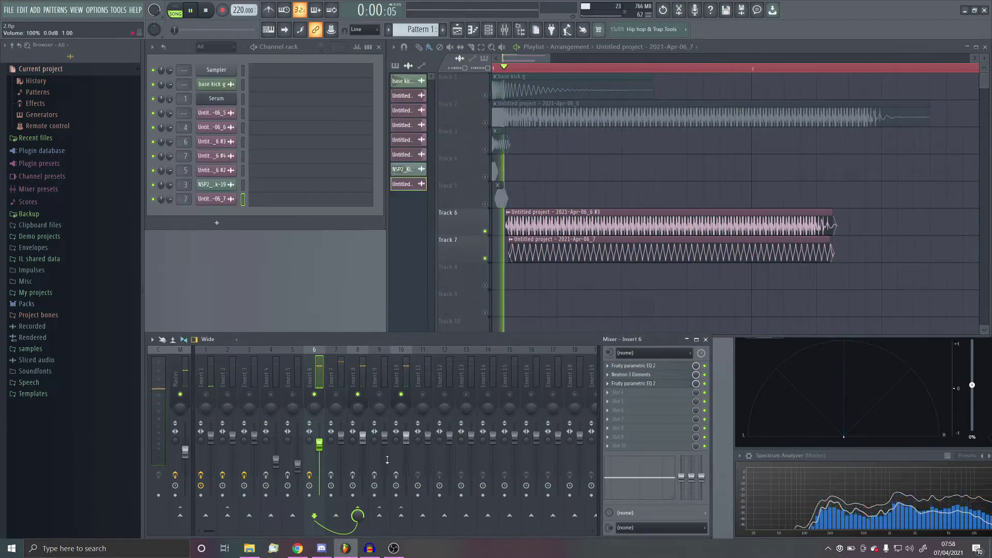
{"action": "key", "text": "space"}
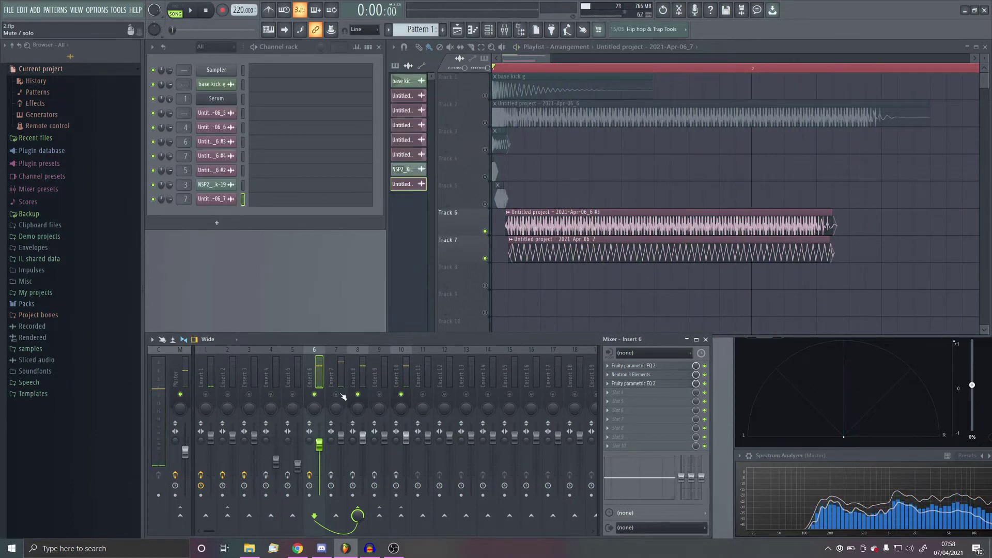
{"action": "left_click", "coordinate": [337, 401]}
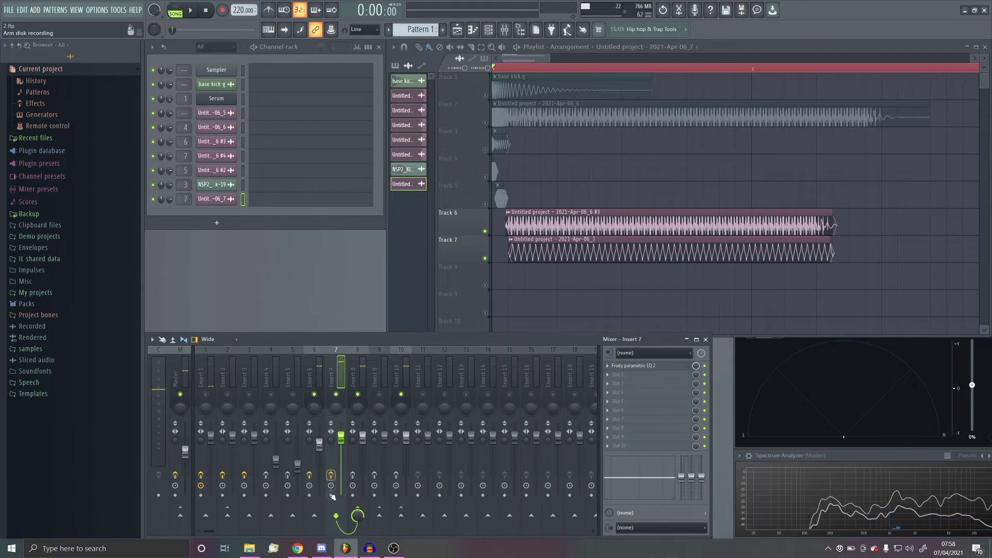
- Play the song through Insert 7's Parametric EQ 2
{"action": "left_click", "coordinate": [646, 366]}
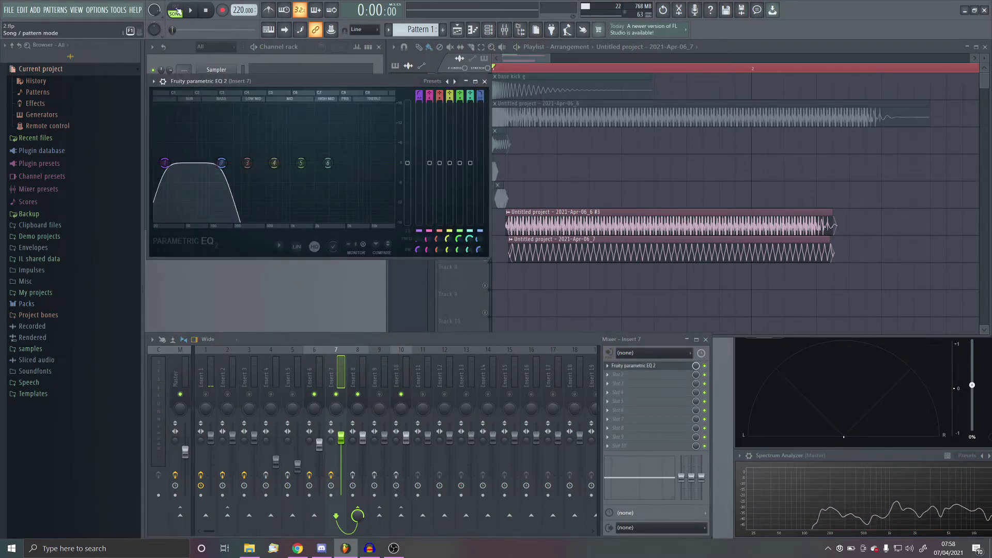
{"action": "left_click", "coordinate": [191, 10]}
{"action": "left_click", "coordinate": [205, 10]}
- Play the song through Insert 8's CamelCrusher and unmute Track 4
{"action": "left_click", "coordinate": [363, 371]}
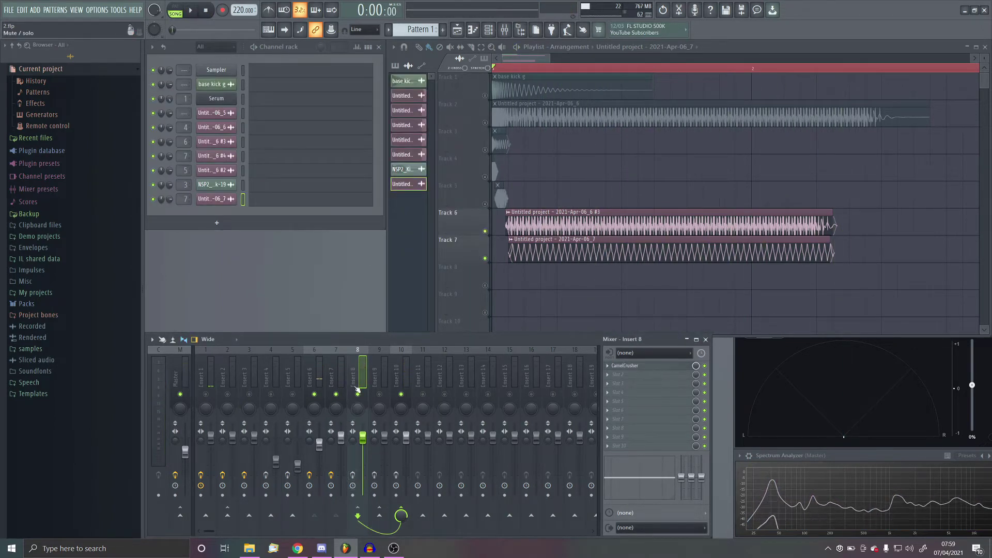
{"action": "left_click", "coordinate": [353, 474]}
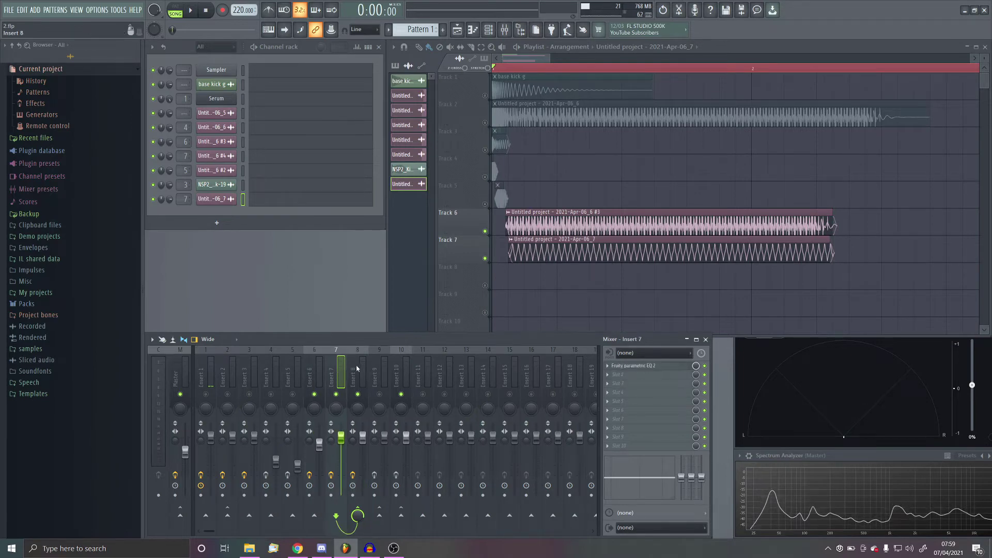
{"action": "left_click", "coordinate": [636, 366]}
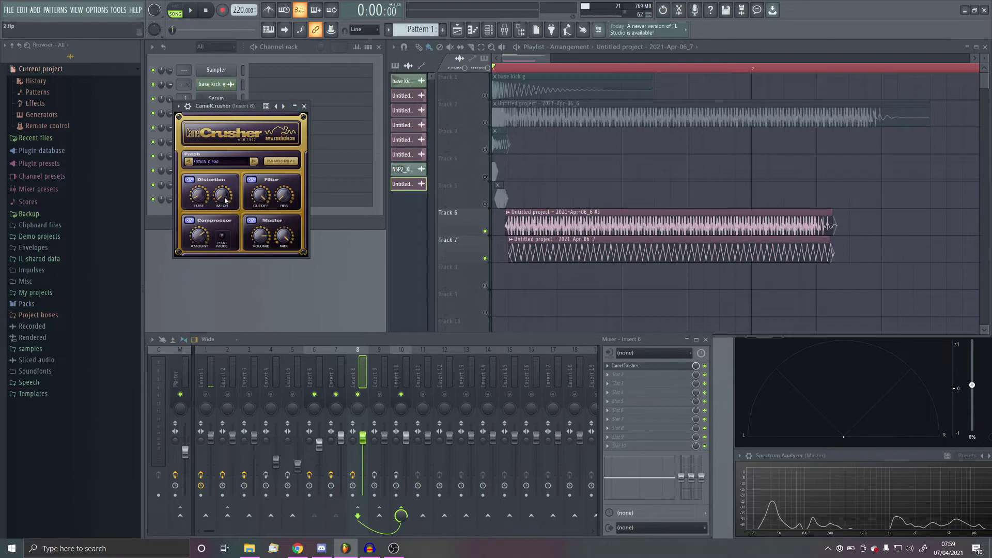
{"action": "left_click", "coordinate": [193, 11]}
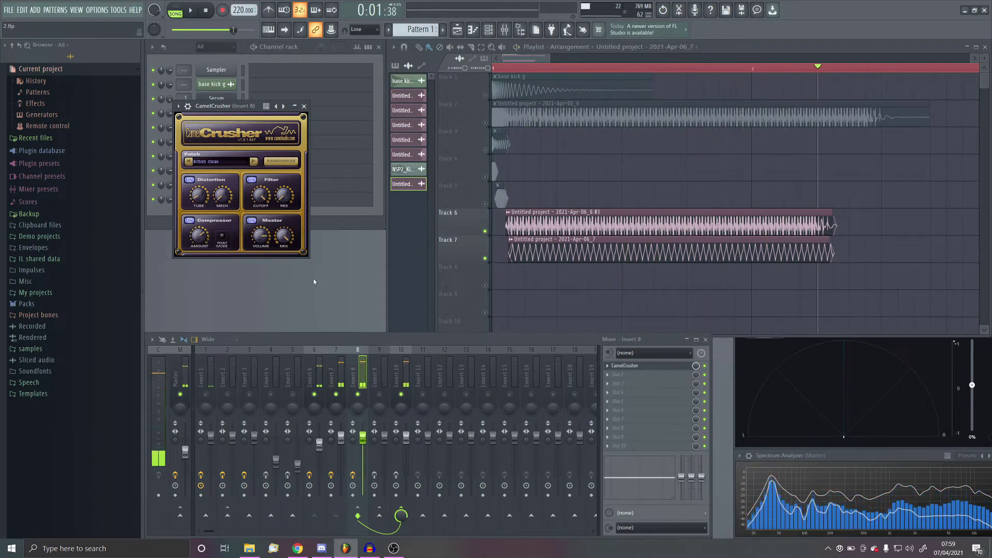
{"action": "left_click", "coordinate": [485, 178]}
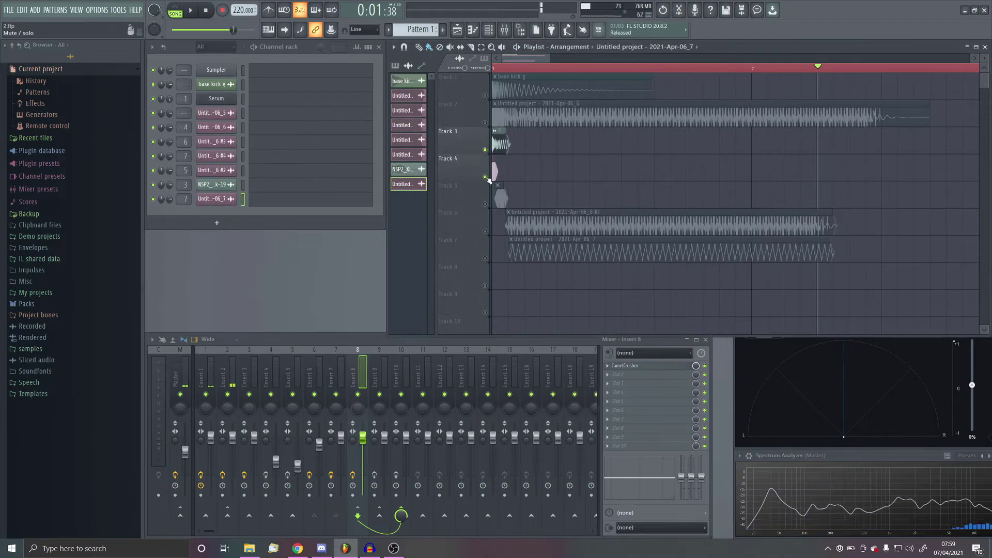
- Unmute Track 5 and preview the NSP2_Kick-19 sample in its channel settings
{"action": "left_click", "coordinate": [485, 204]}
{"action": "scroll", "coordinate": [492, 123], "scroll_direction": "up", "scroll_amount": 5}
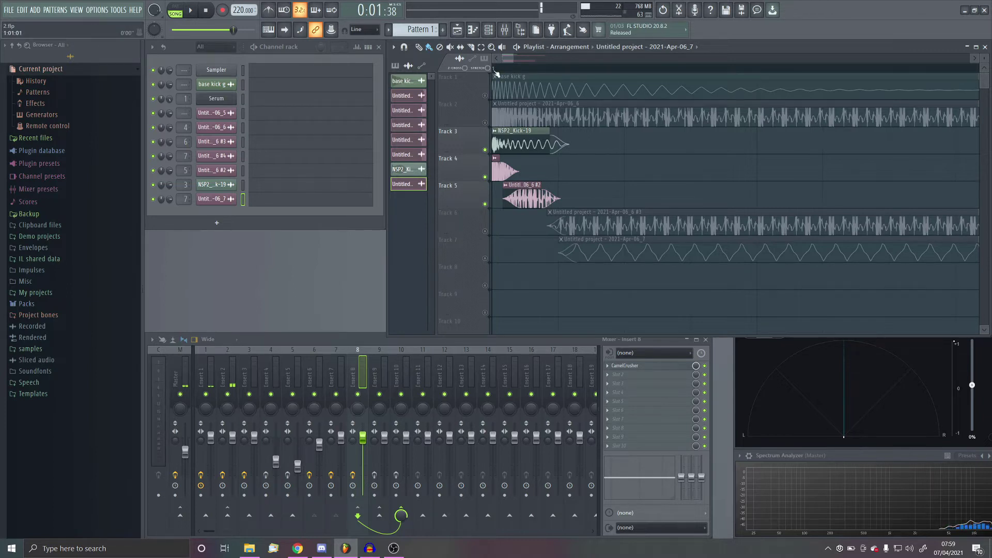
{"action": "left_click", "coordinate": [213, 184]}
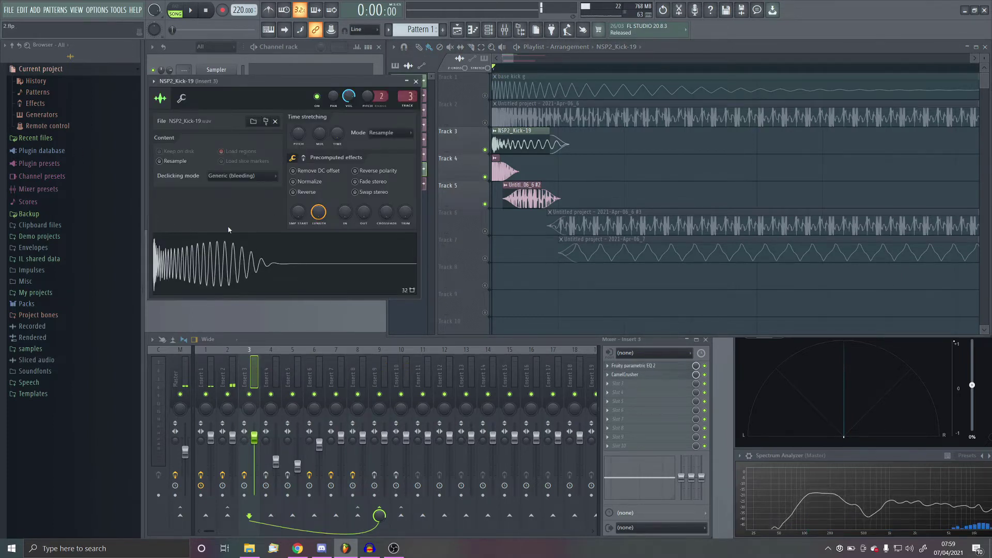
{"action": "left_click", "coordinate": [297, 272]}
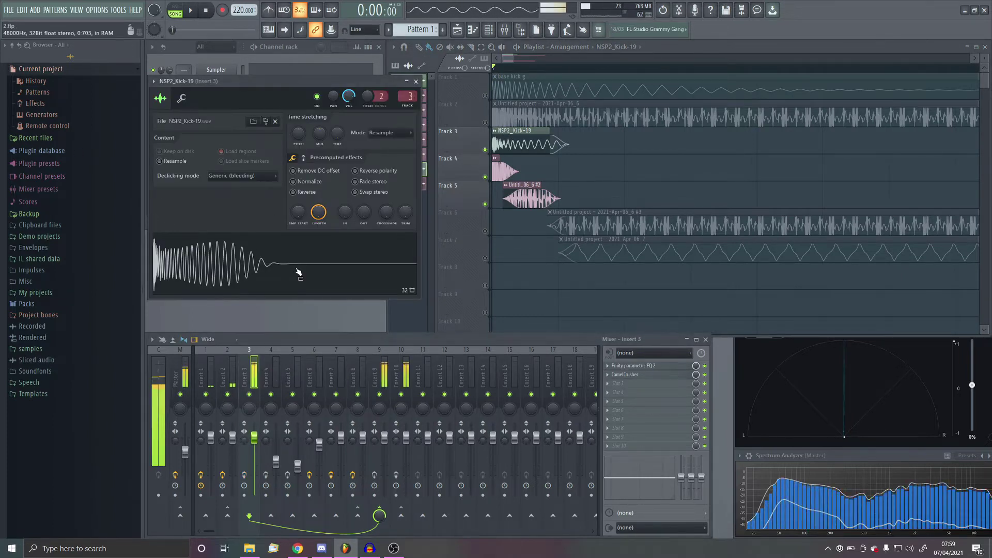
- Audition Insert 3's EQ and CamelCrusher with Tracks 4 and 5 muted, then close all windows
{"action": "left_click", "coordinate": [652, 366]}
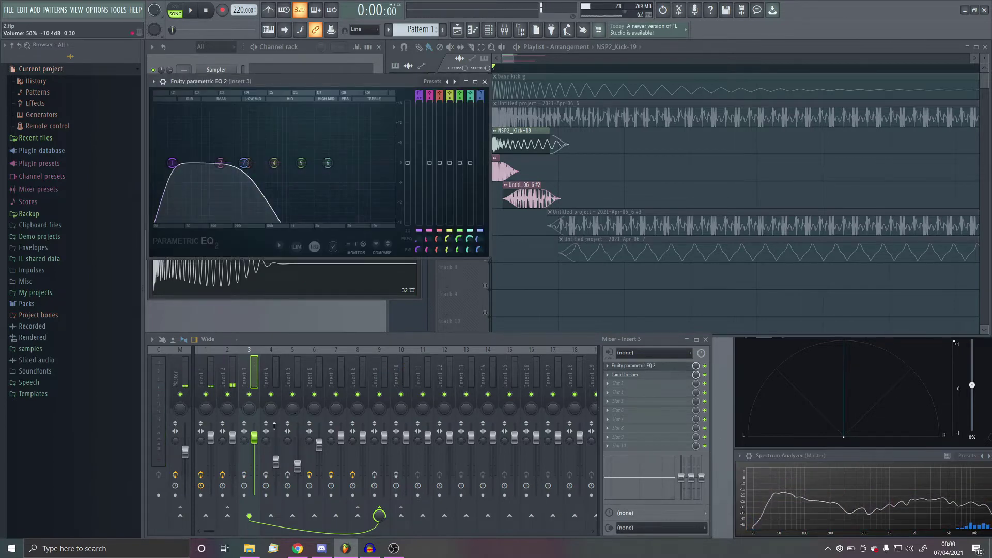
{"action": "key", "text": "space"}
{"action": "left_click", "coordinate": [485, 176]}
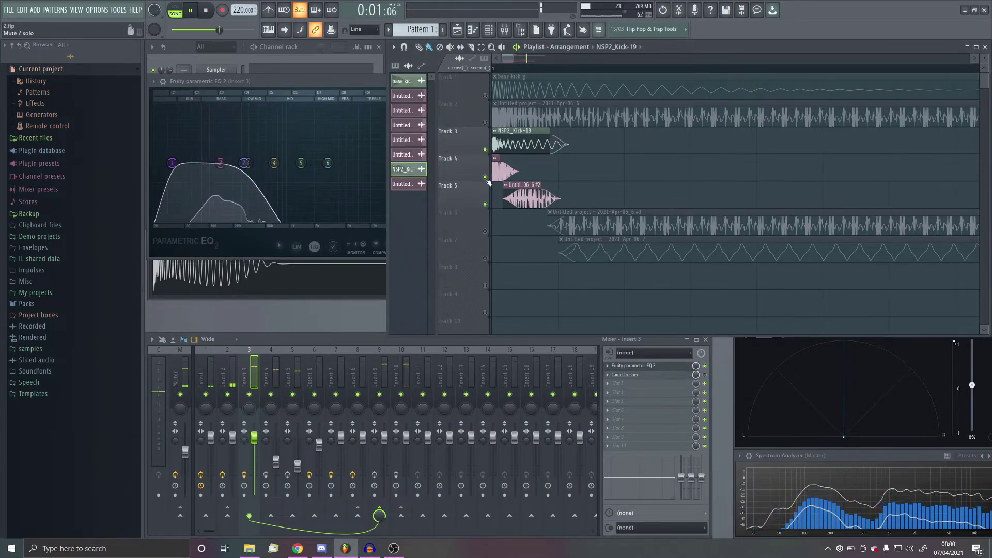
{"action": "left_click", "coordinate": [485, 204]}
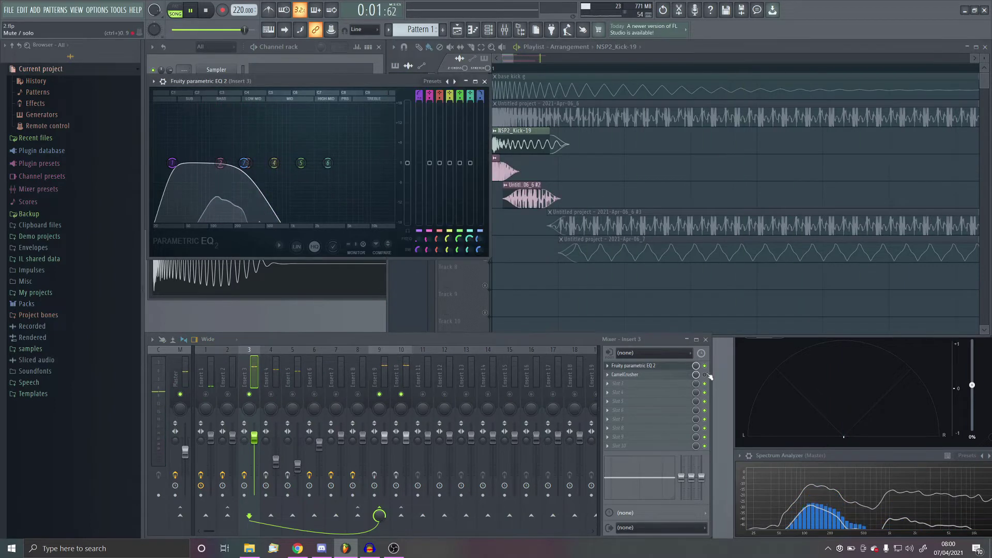
{"action": "left_click", "coordinate": [655, 375]}
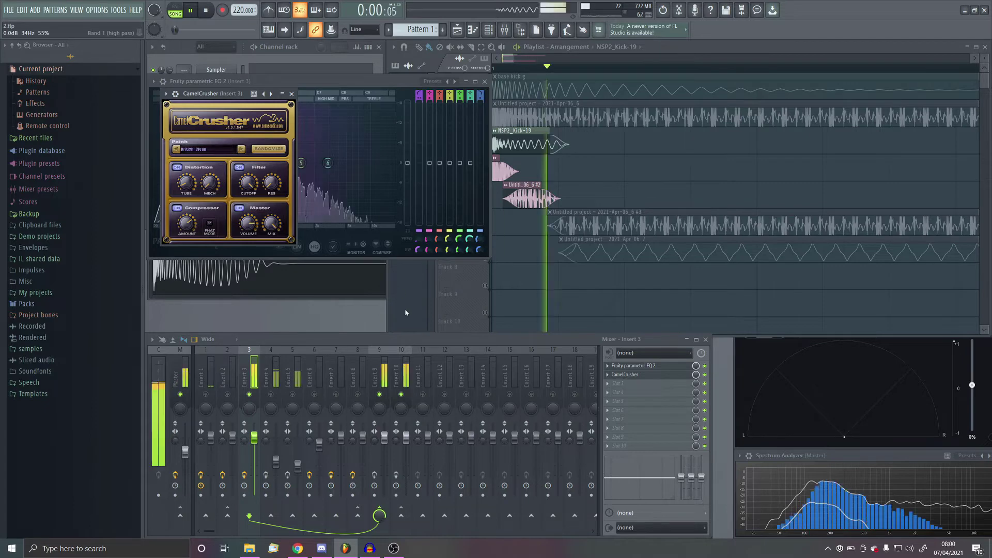
{"action": "left_click", "coordinate": [660, 375]}
{"action": "left_click", "coordinate": [654, 366]}
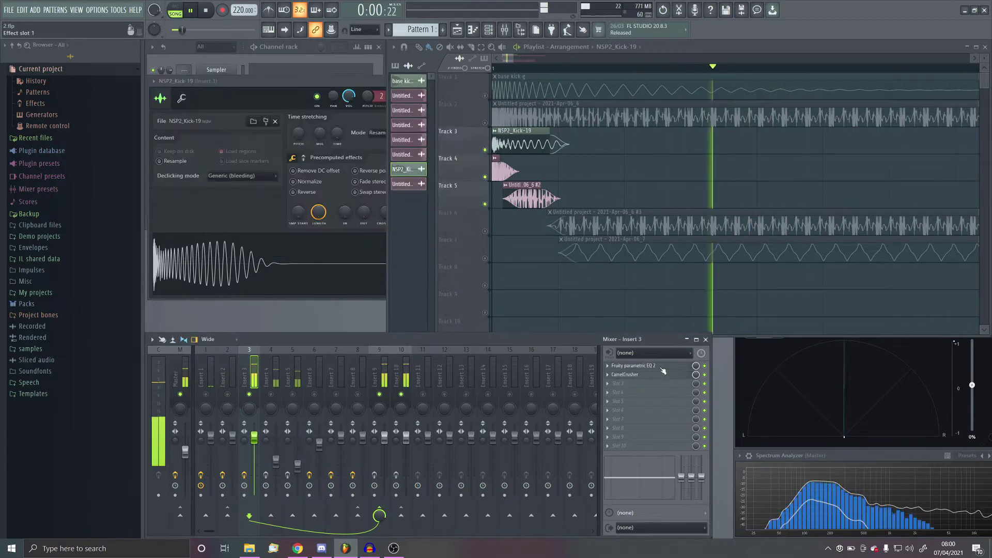
{"action": "left_click", "coordinate": [648, 377]}
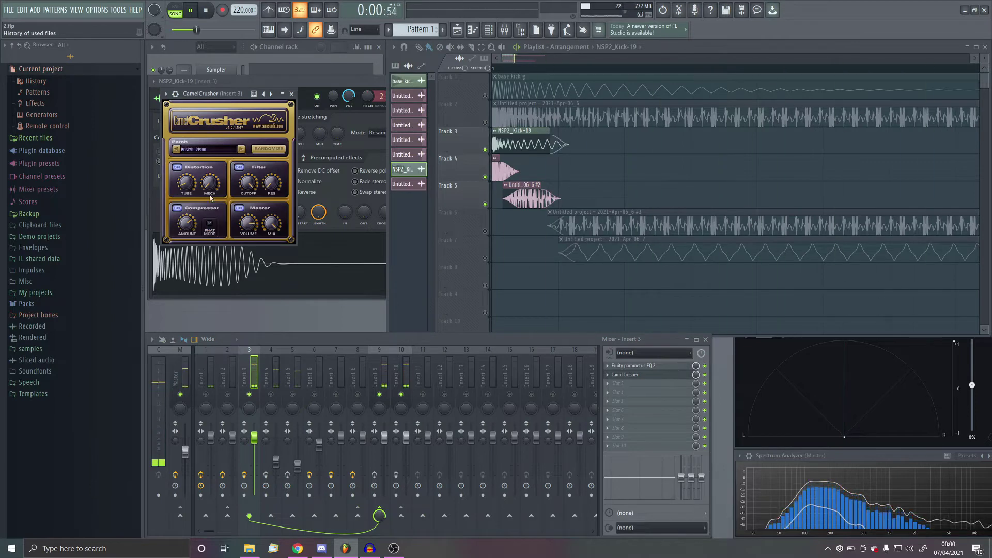
{"action": "left_click", "coordinate": [292, 94]}
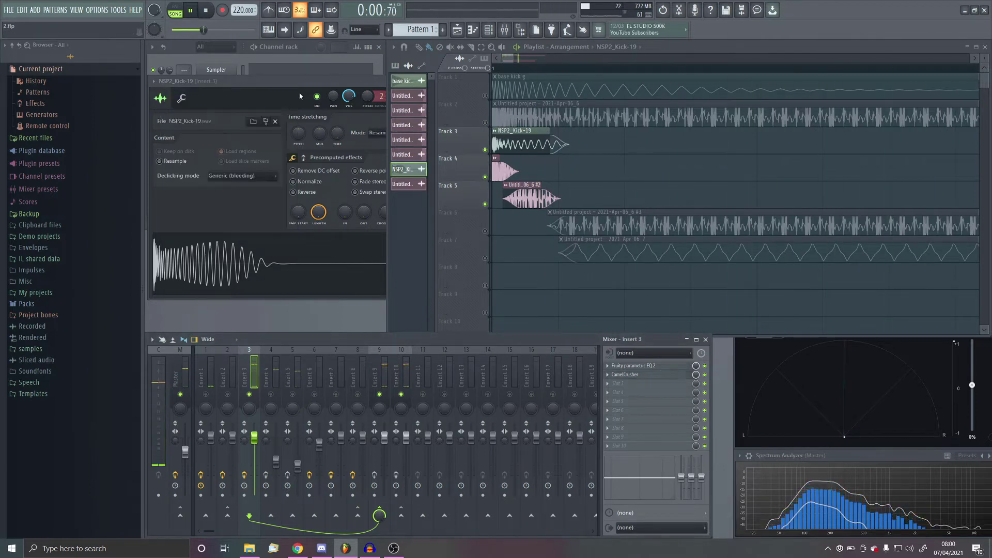
{"action": "left_click", "coordinate": [416, 82]}
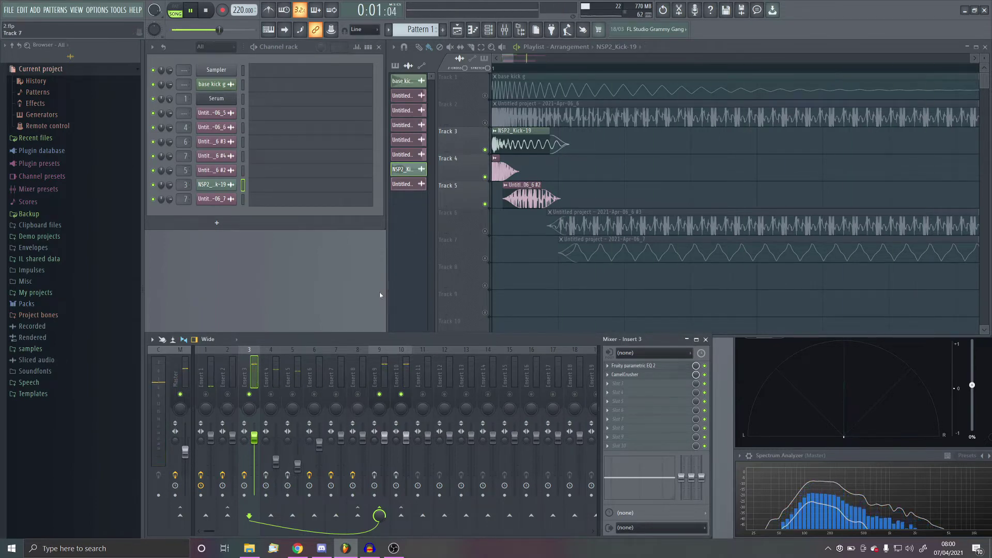
- Solo Insert 4, check the Track 4 clip's channel settings, and switch off two insert effects
{"action": "right_click", "coordinate": [270, 394]}
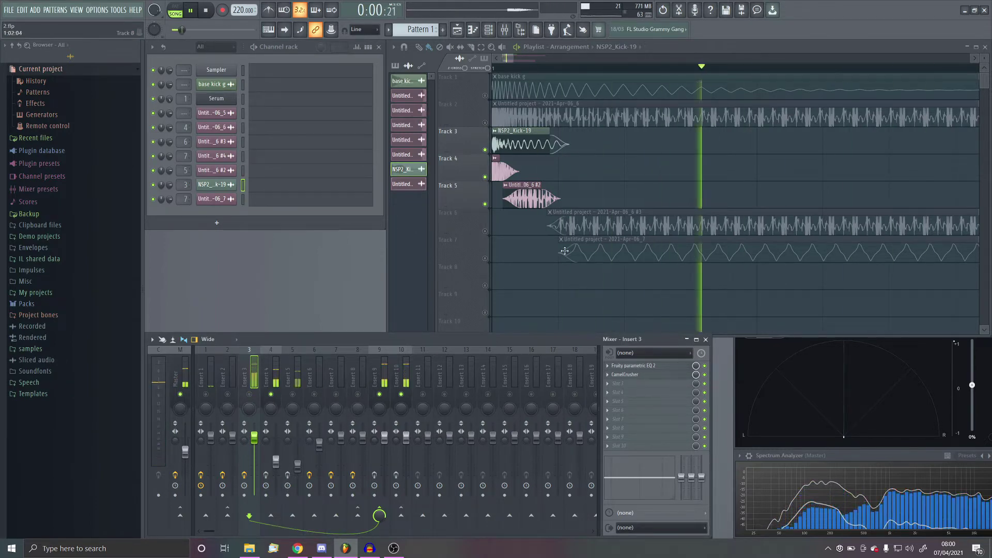
{"action": "double_click", "coordinate": [495, 174]}
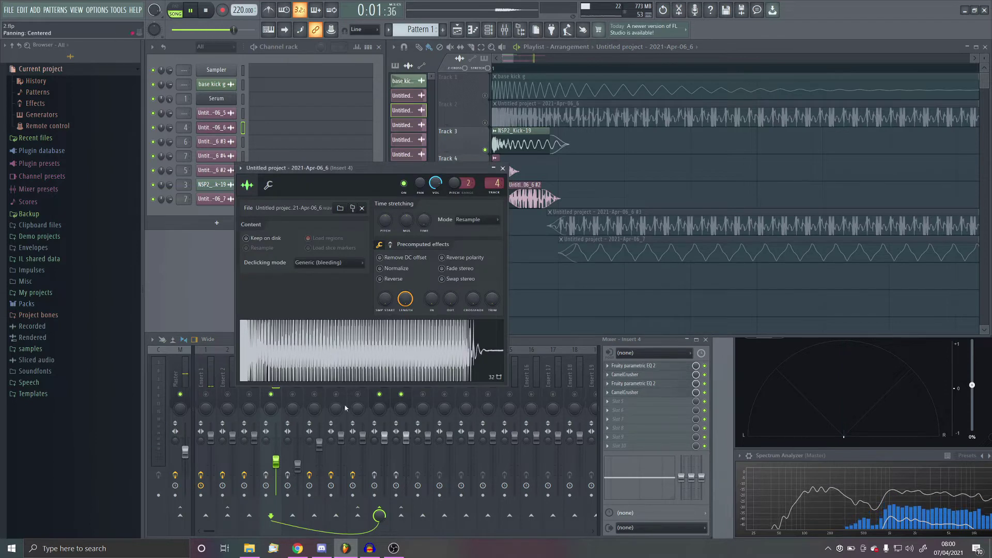
{"action": "key", "text": "space"}
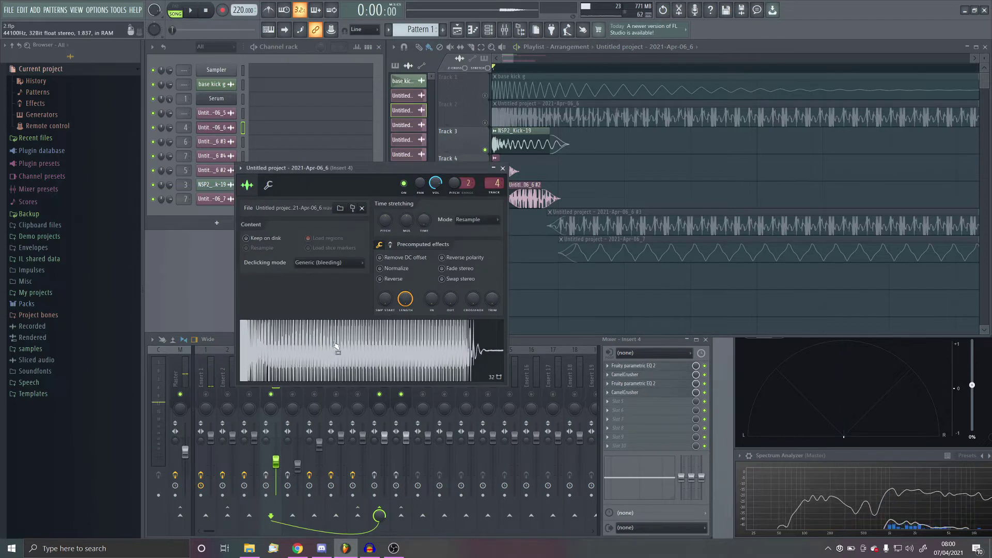
{"action": "left_click", "coordinate": [503, 169]}
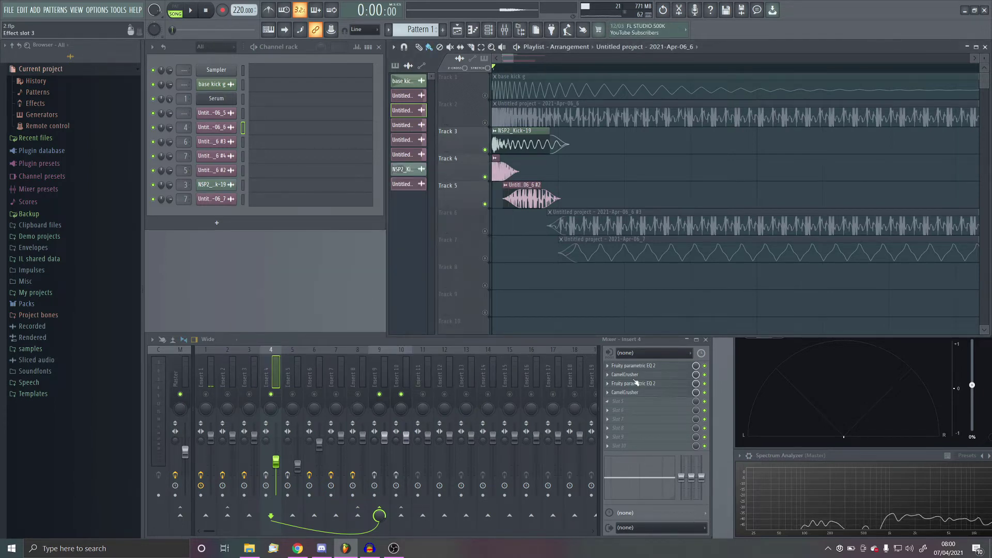
{"action": "left_click", "coordinate": [705, 375]}
{"action": "left_click", "coordinate": [705, 384]}
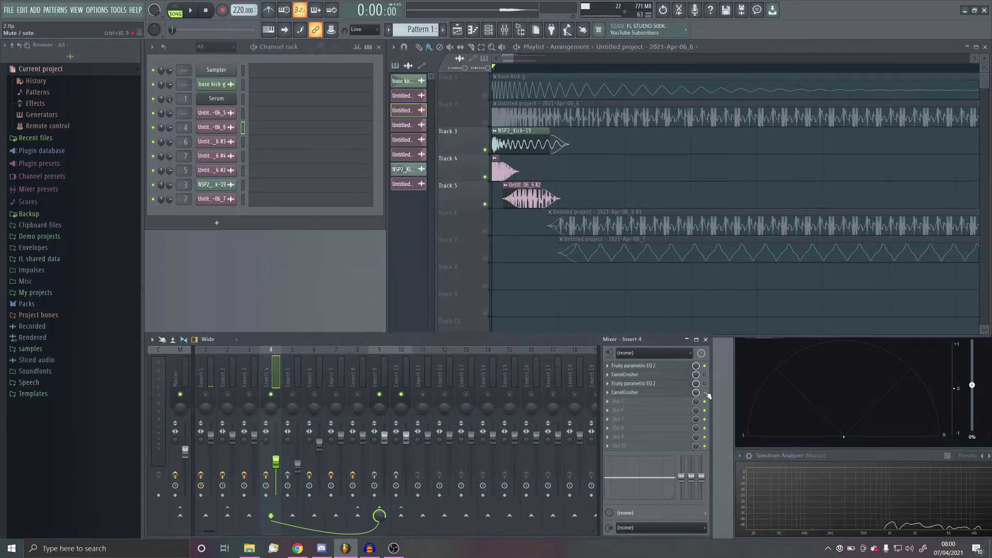
- Play the song through Insert 4's first Parametric EQ 2, CamelCrusher and second Parametric EQ 2
{"action": "left_click", "coordinate": [660, 370]}
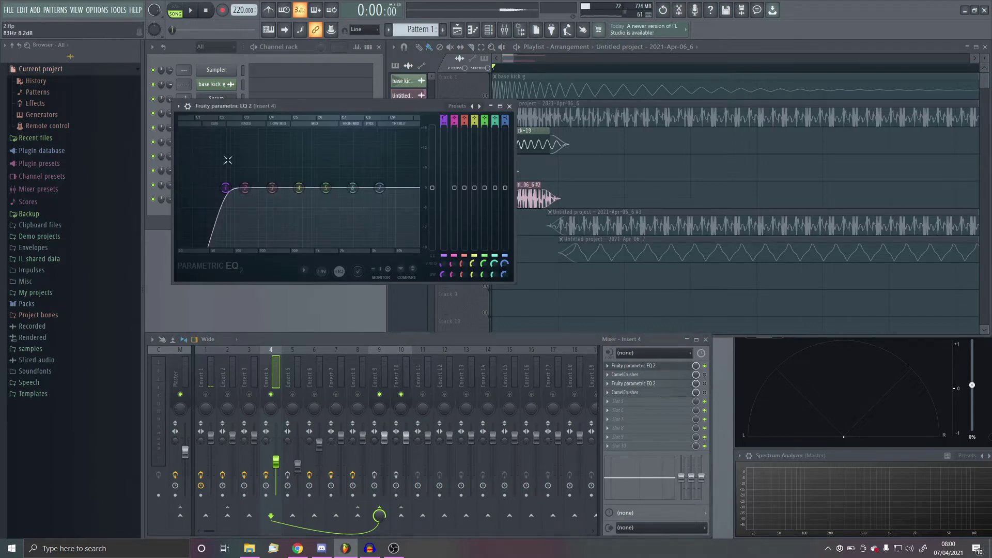
{"action": "left_click", "coordinate": [190, 9]}
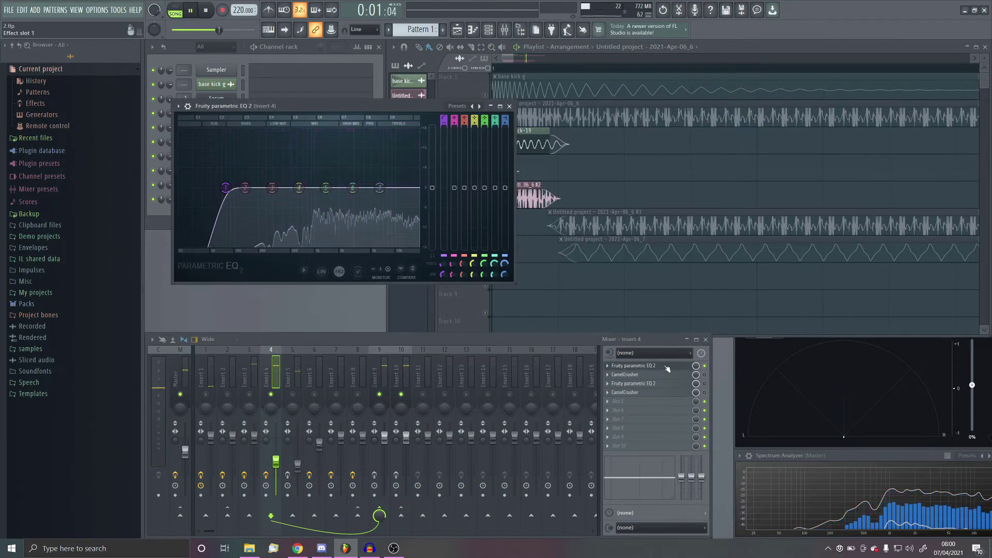
{"action": "left_click", "coordinate": [690, 367]}
{"action": "left_click", "coordinate": [630, 375]}
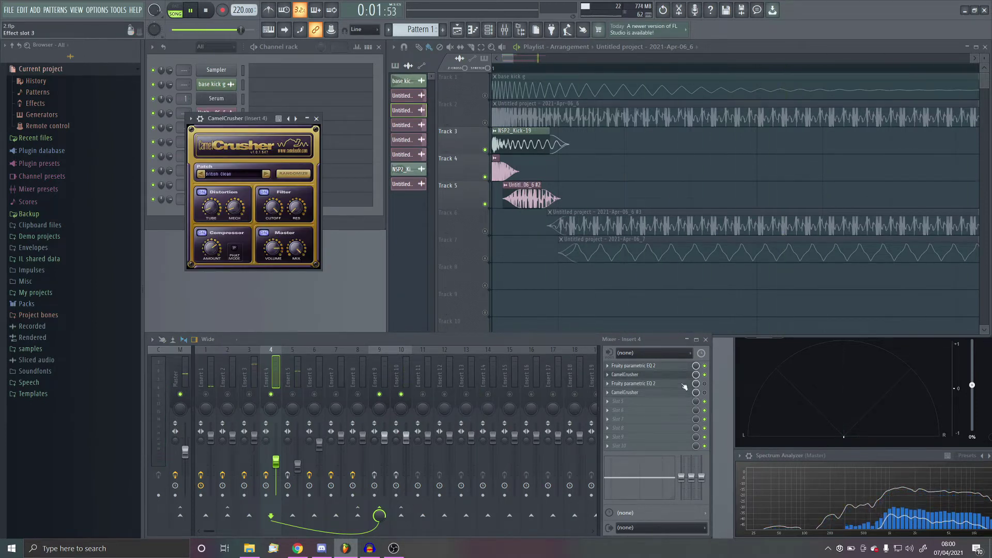
{"action": "left_click", "coordinate": [627, 383]}
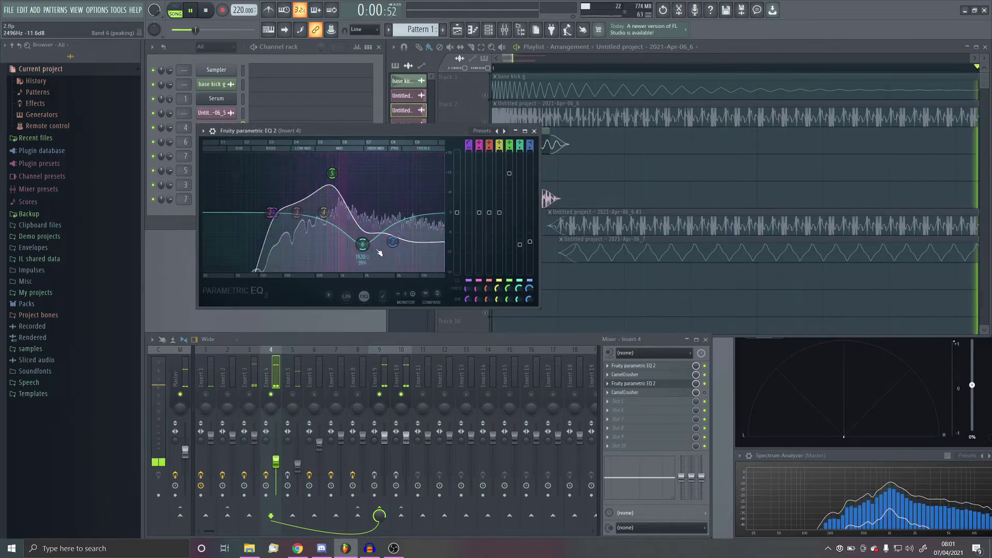
- Close the second EQ, check Insert 4's second CamelCrusher, then show Insert 5's effects
{"action": "left_click", "coordinate": [667, 384]}
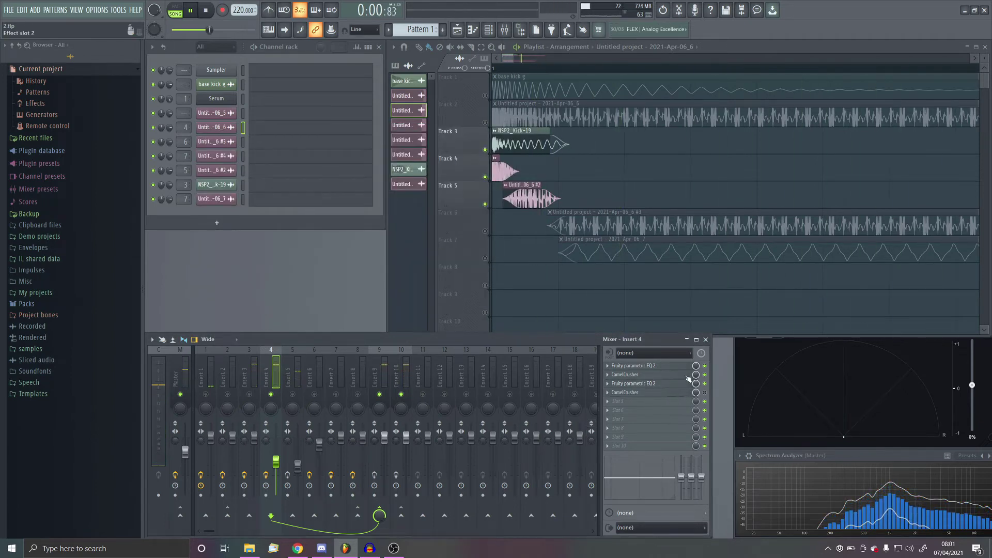
{"action": "left_click", "coordinate": [647, 394]}
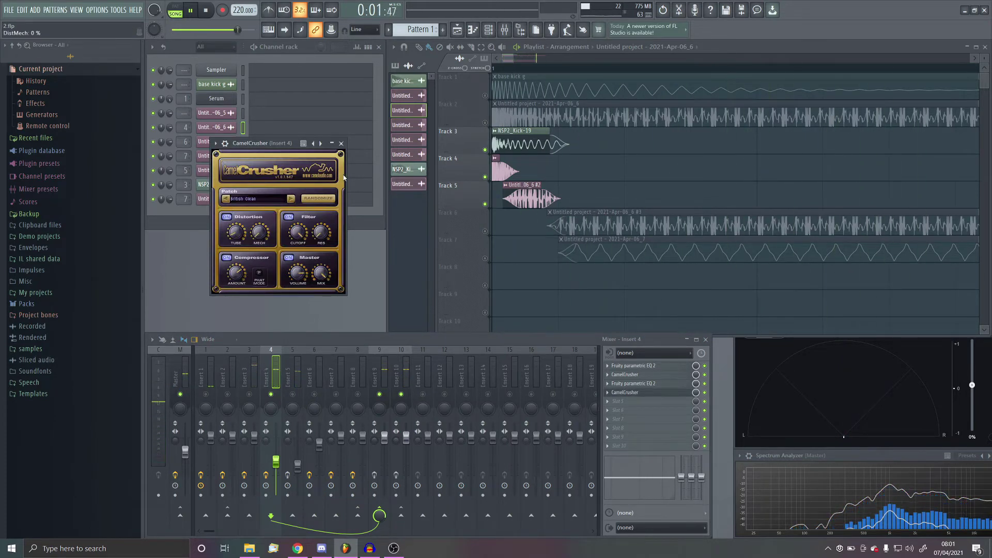
{"action": "left_click", "coordinate": [341, 143]}
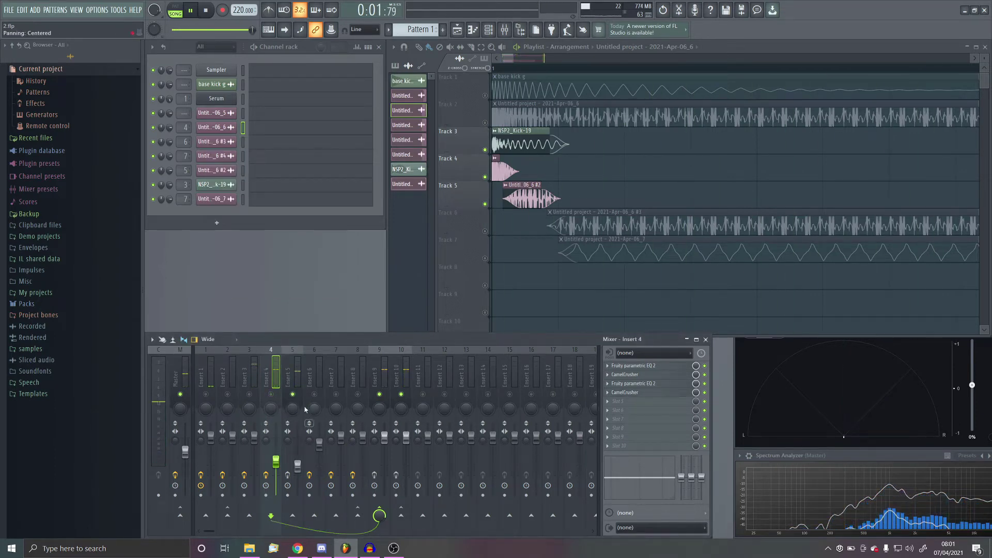
{"action": "left_click", "coordinate": [301, 408]}
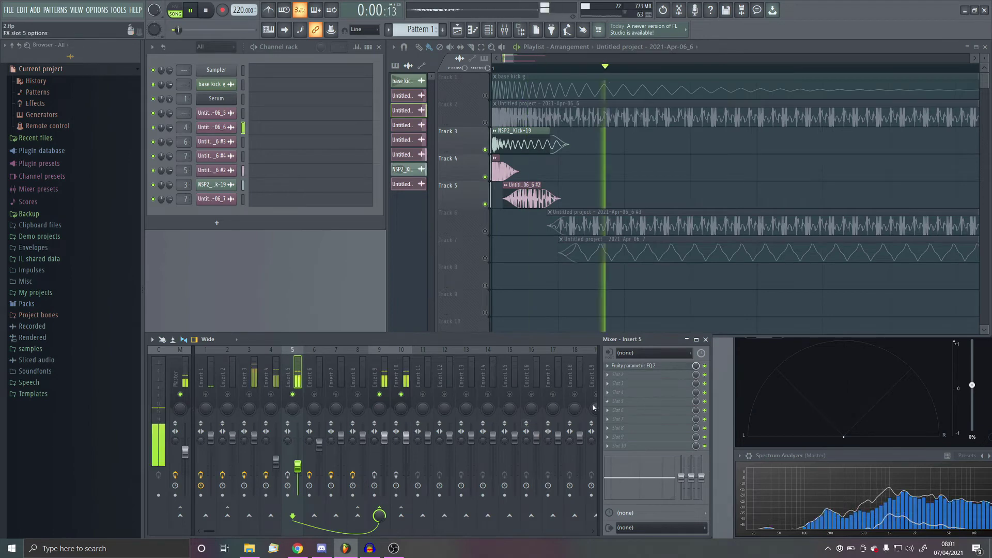
- Open the Track 5 clip's channel settings and drag the clip's start slightly left
{"action": "left_click", "coordinate": [529, 205]}
{"action": "double_click", "coordinate": [529, 205]}
{"action": "left_click", "coordinate": [192, 11]}
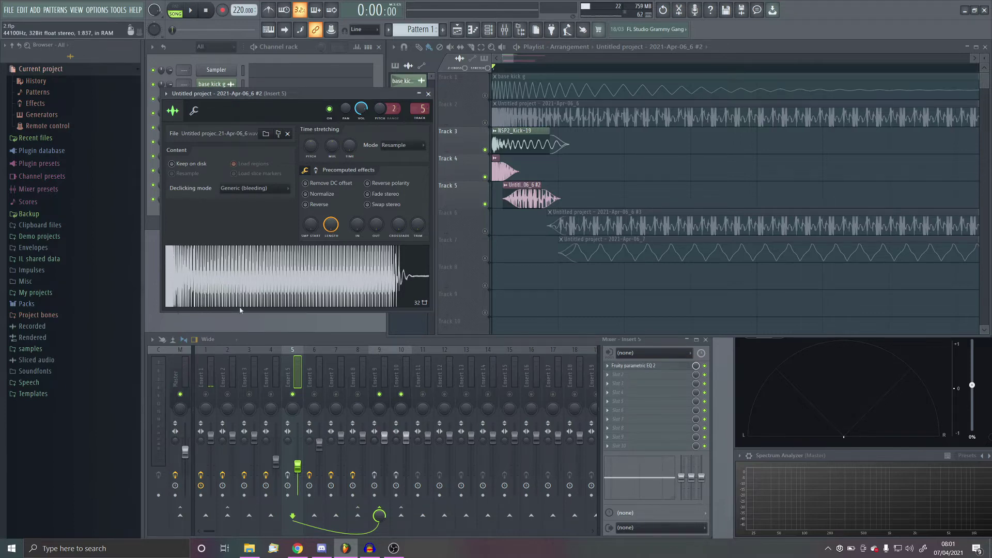
{"action": "left_click", "coordinate": [192, 16]}
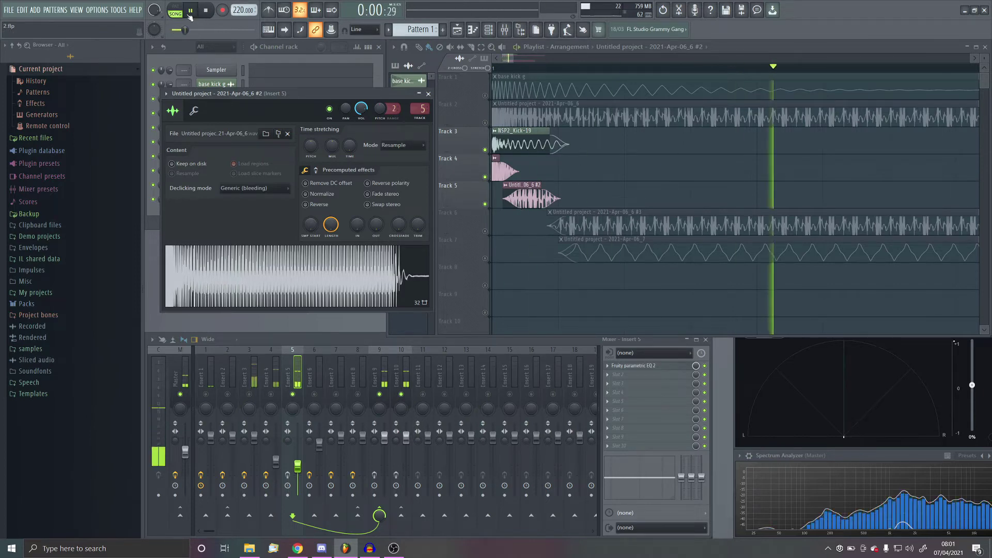
{"action": "mouse_move", "coordinate": [506, 195]}
{"action": "left_mouse_down"}
{"action": "mouse_move", "coordinate": [461, 196]}
{"action": "mouse_move", "coordinate": [499, 196]}
{"action": "left_mouse_up"}
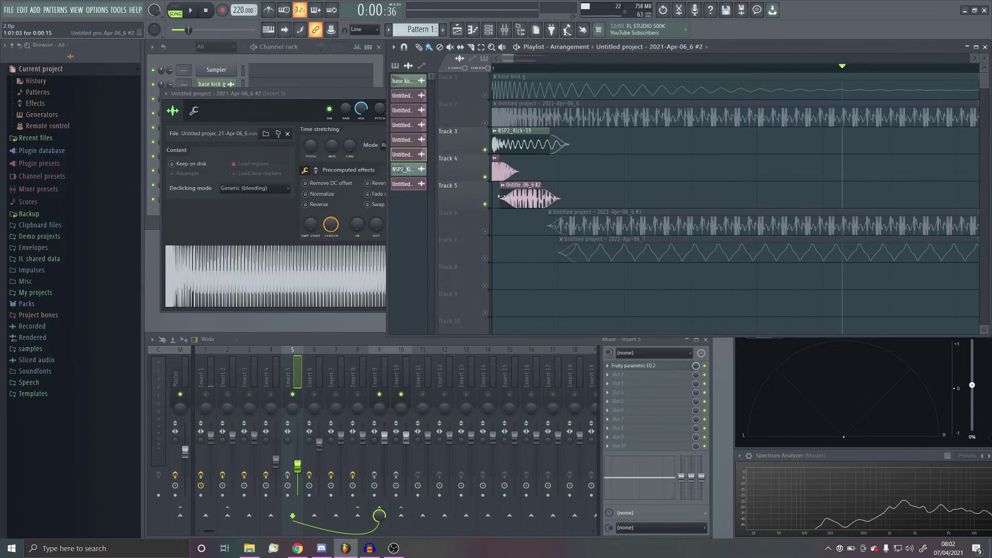
- Listen through Insert 5's Parametric EQ 2, then close the EQ and clip settings windows
{"action": "left_click", "coordinate": [658, 366]}
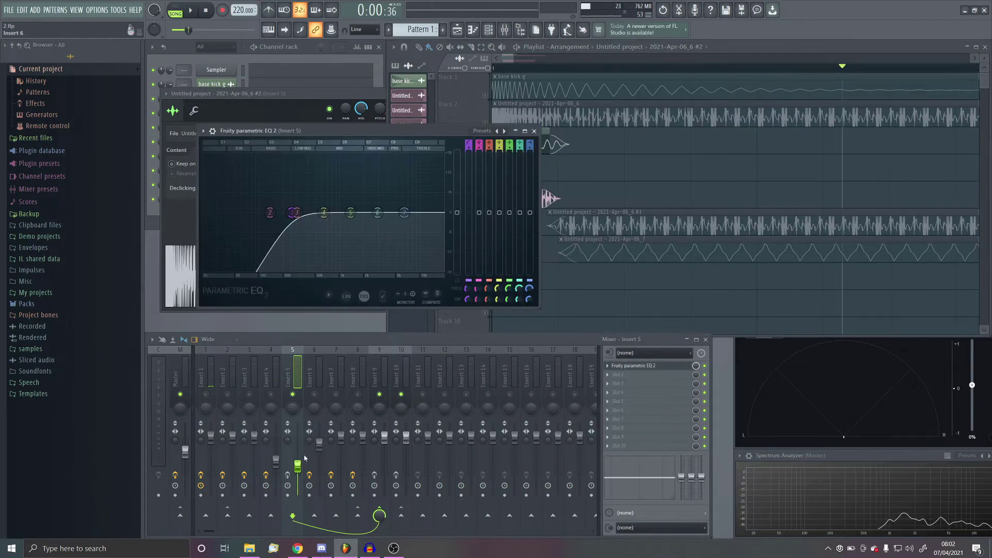
{"action": "left_click", "coordinate": [190, 11]}
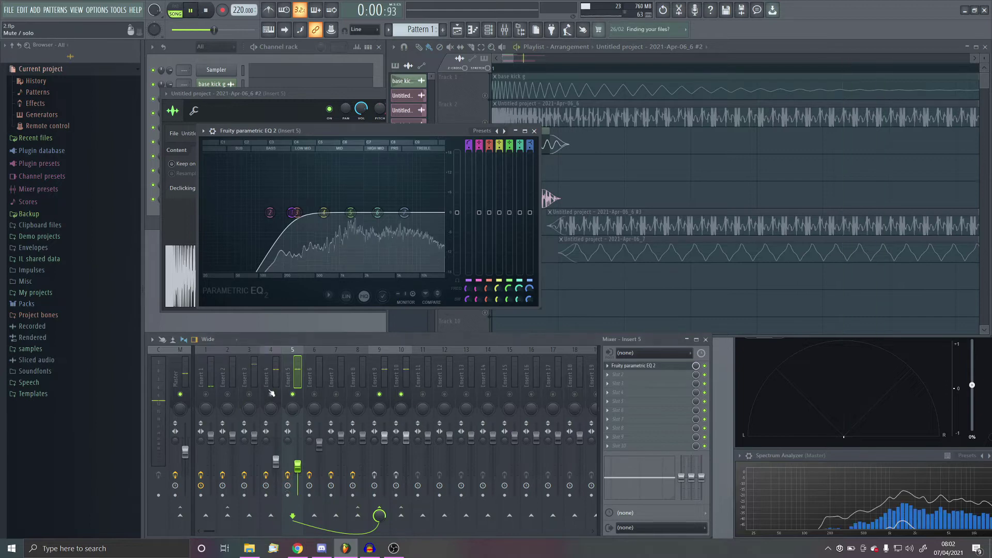
{"action": "left_click", "coordinate": [207, 10]}
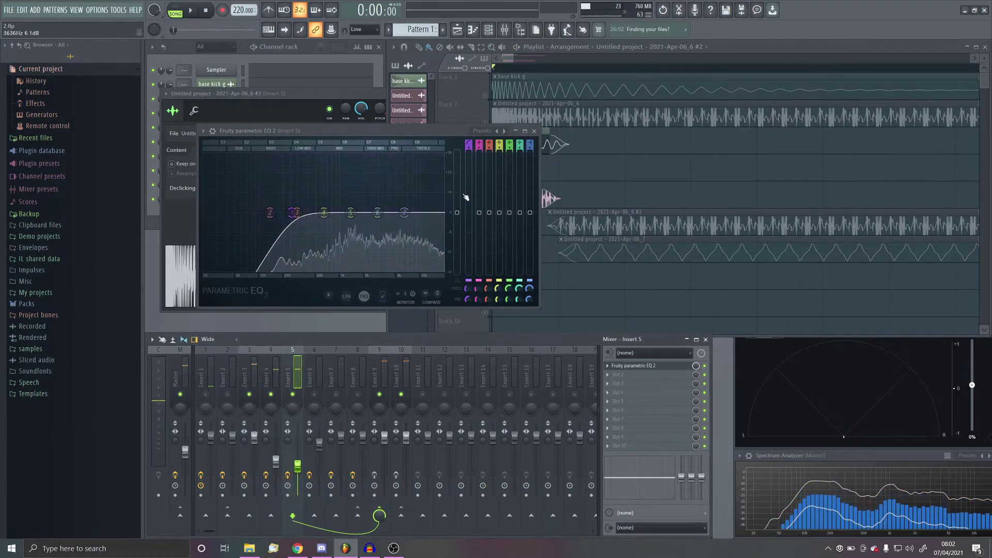
{"action": "left_click", "coordinate": [535, 131]}
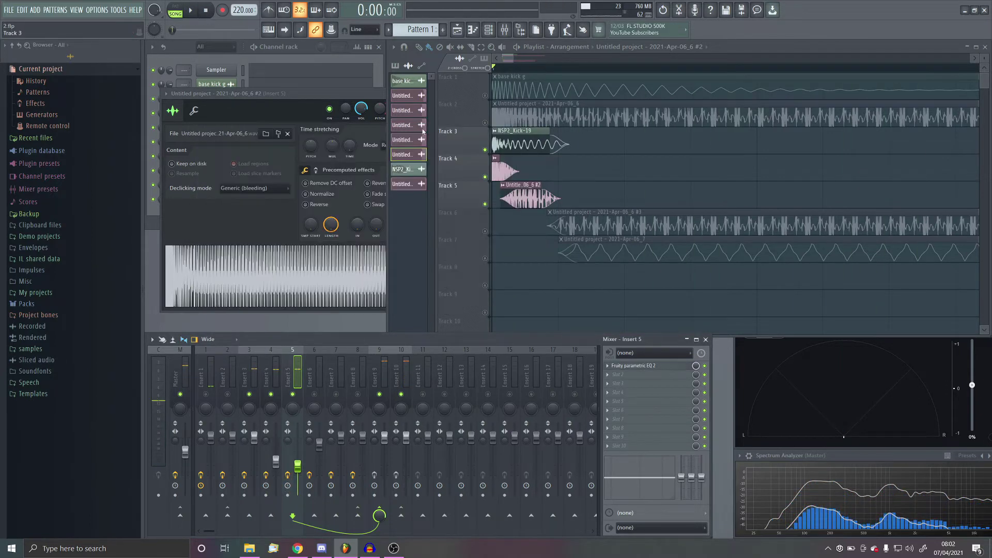
{"action": "left_click", "coordinate": [191, 11]}
{"action": "left_click", "coordinate": [205, 10]}
{"action": "left_click", "coordinate": [429, 94]}
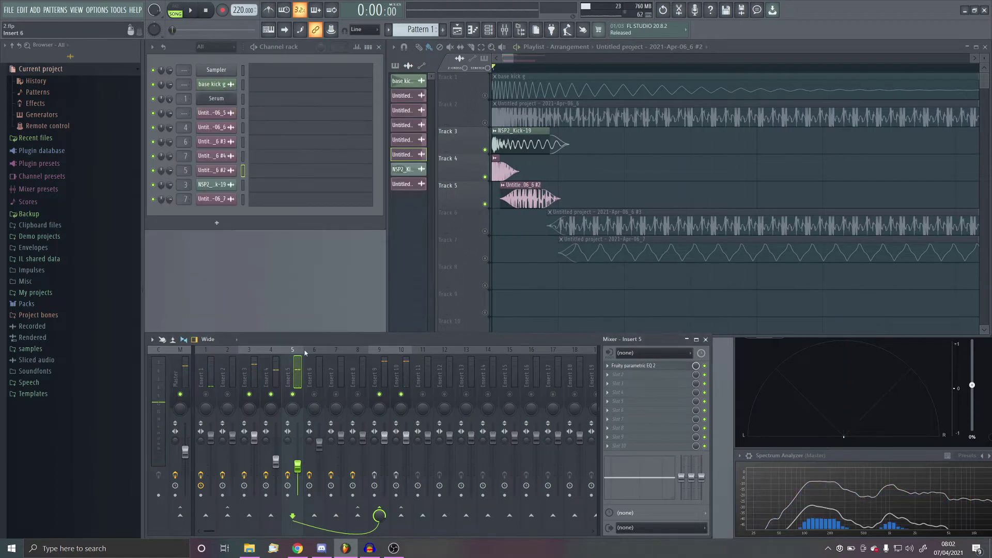
- Play the song through Insert 9's CamelCrusher on the British Clean preset
{"action": "left_click", "coordinate": [375, 407]}
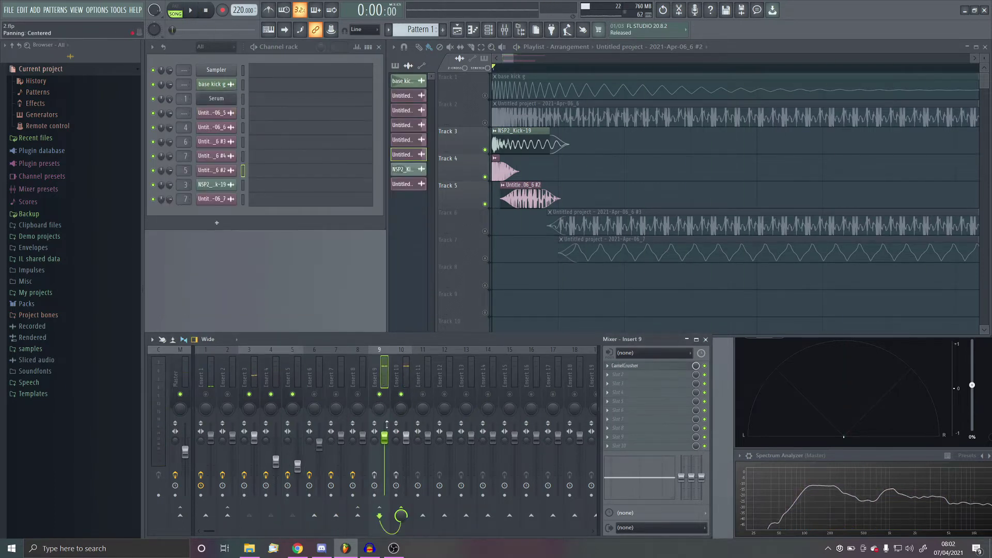
{"action": "left_click", "coordinate": [641, 367]}
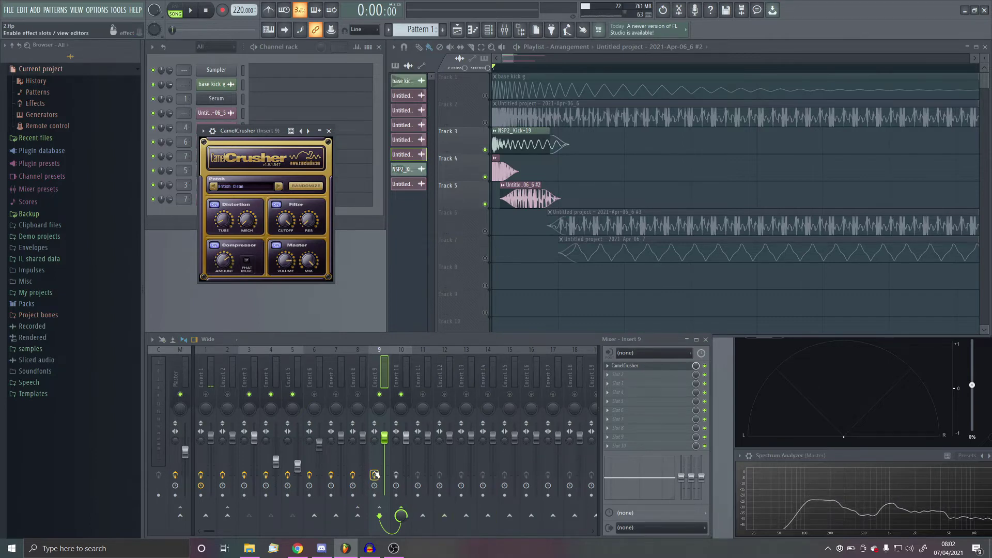
{"action": "left_click", "coordinate": [190, 10]}
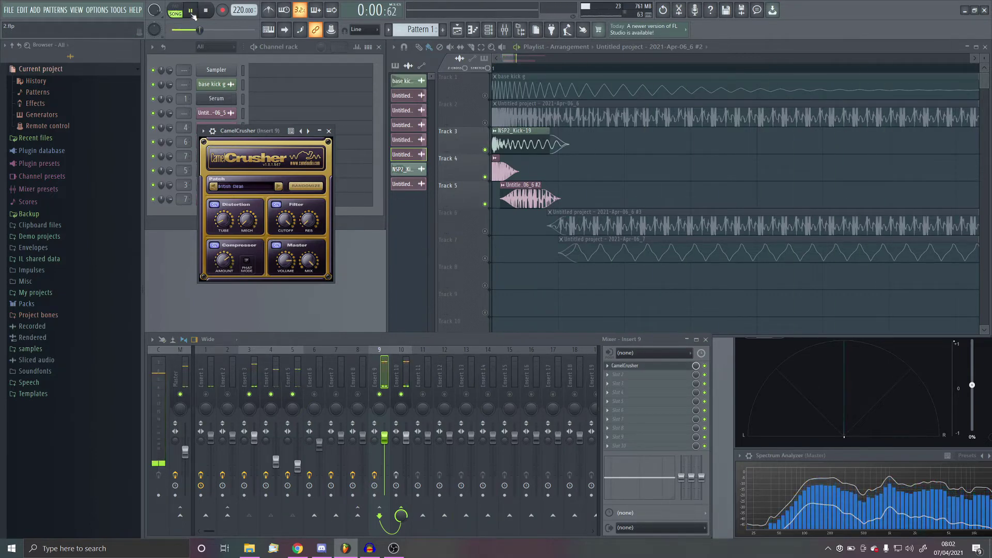
{"action": "left_click", "coordinate": [206, 10]}
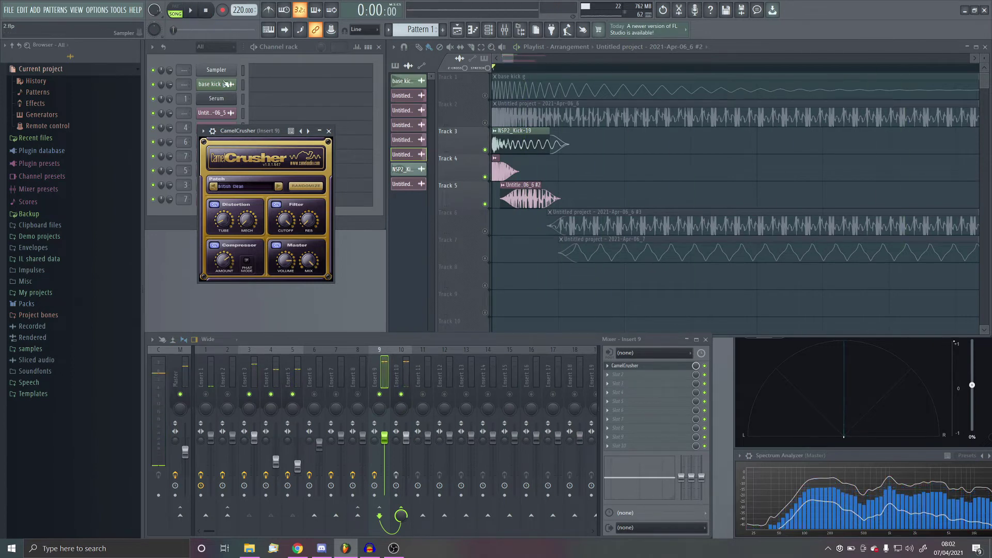
- Un-solo all mixer channels, unmute Tracks 6 and 7, and play the arrangement
{"action": "right_click", "coordinate": [381, 395]}
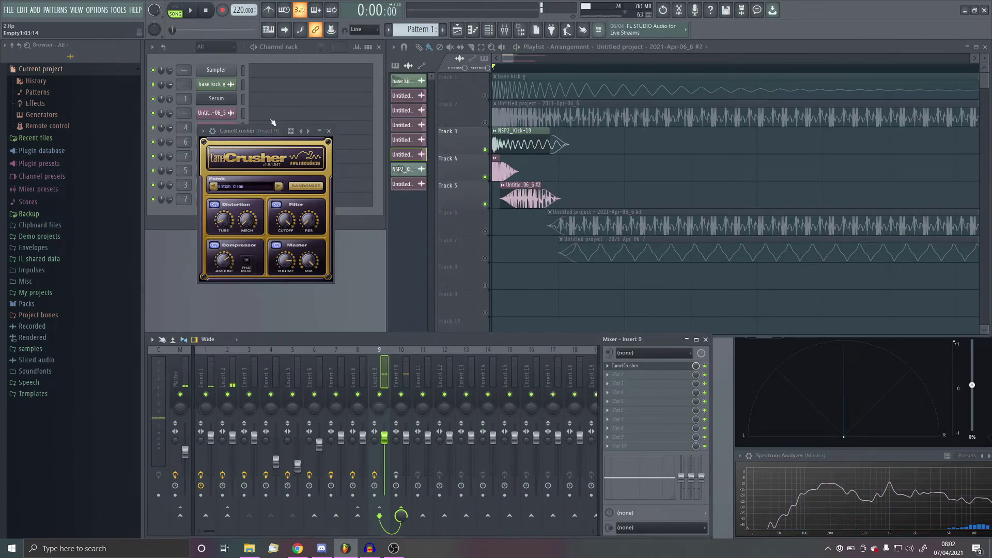
{"action": "left_click", "coordinate": [485, 232]}
{"action": "left_click", "coordinate": [485, 259]}
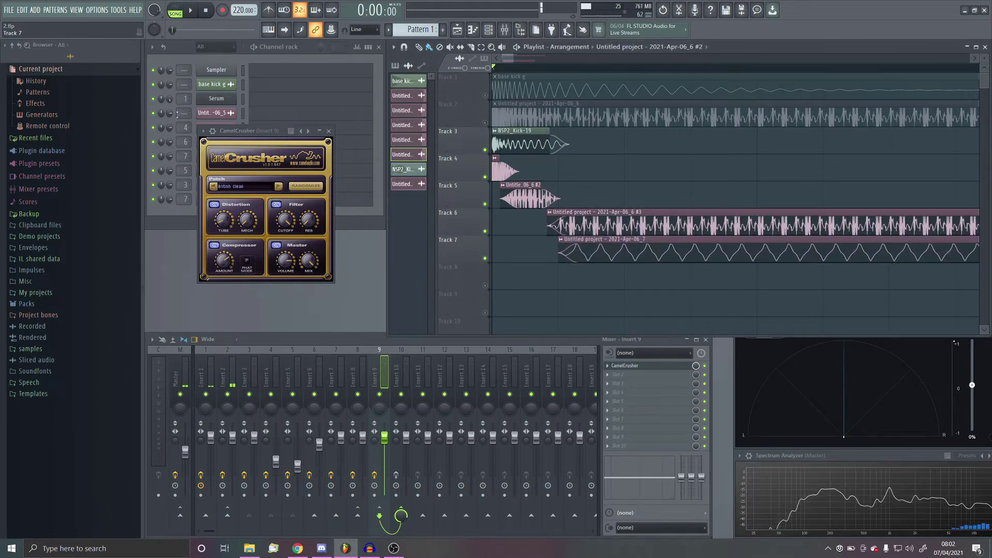
{"action": "left_click", "coordinate": [190, 10]}
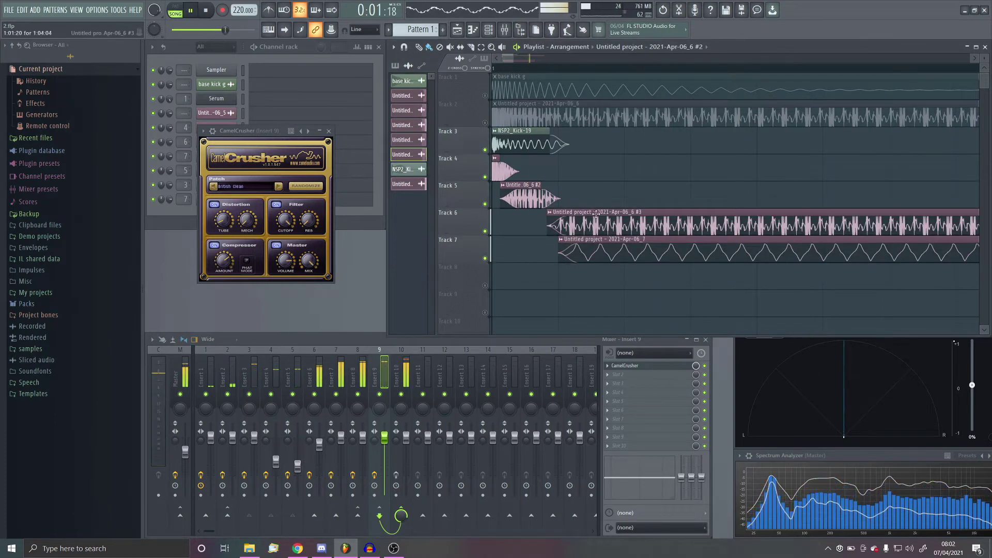
{"action": "scroll", "coordinate": [581, 214], "scroll_direction": "down", "scroll_amount": 2}
{"action": "scroll", "coordinate": [581, 213], "scroll_direction": "down", "scroll_amount": 3}
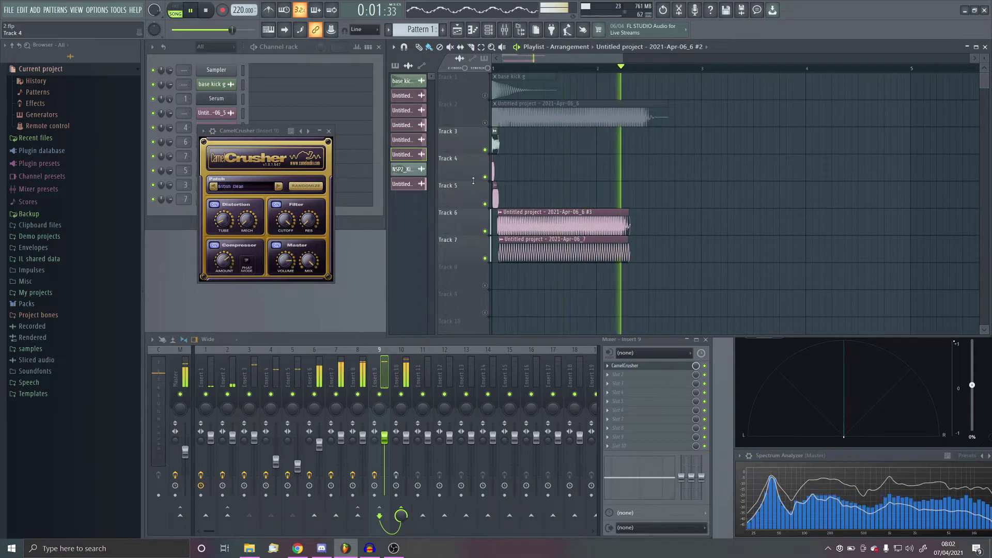
{"action": "key", "text": "space"}
{"action": "scroll", "coordinate": [473, 211], "scroll_direction": "up", "scroll_amount": 5}
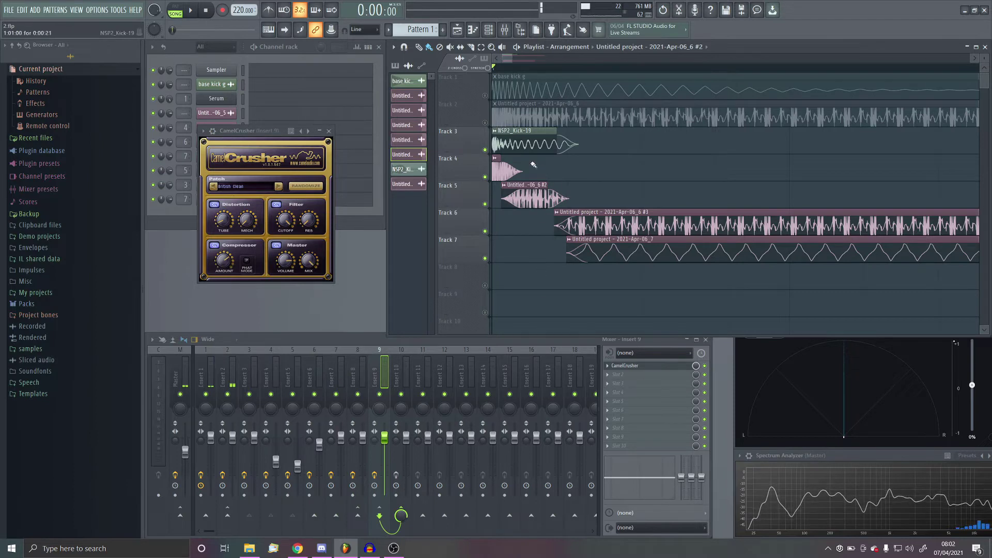
- Select mixer Insert 10, open its Pumper-Compressor and start playback to hear it
{"action": "left_click", "coordinate": [404, 370]}
{"action": "left_click", "coordinate": [664, 367]}
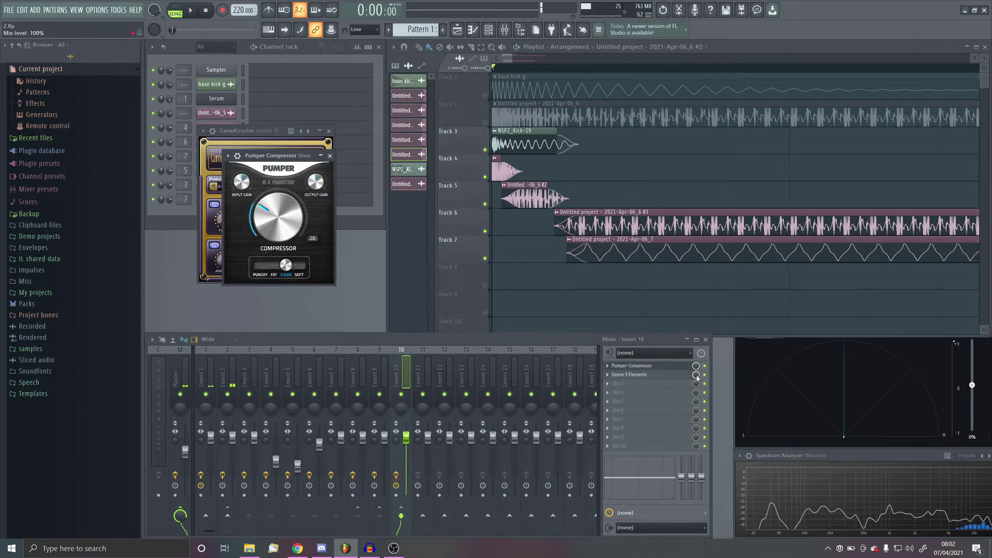
{"action": "left_click", "coordinate": [193, 15]}
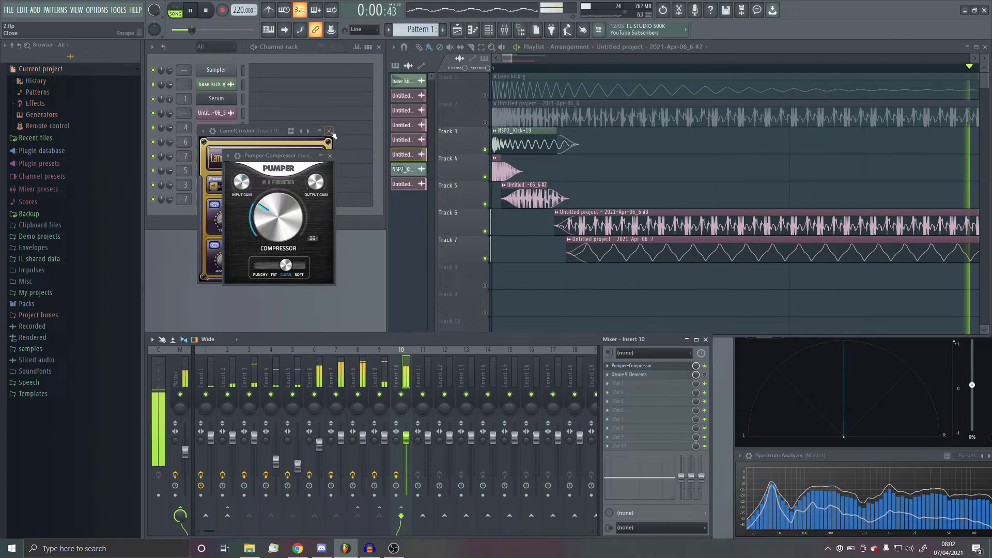
- Close CamelCrusher and Pumper-Compressor, stop playback, then reopen Pumper-Compressor
{"action": "left_click", "coordinate": [331, 156]}
{"action": "left_click", "coordinate": [330, 156]}
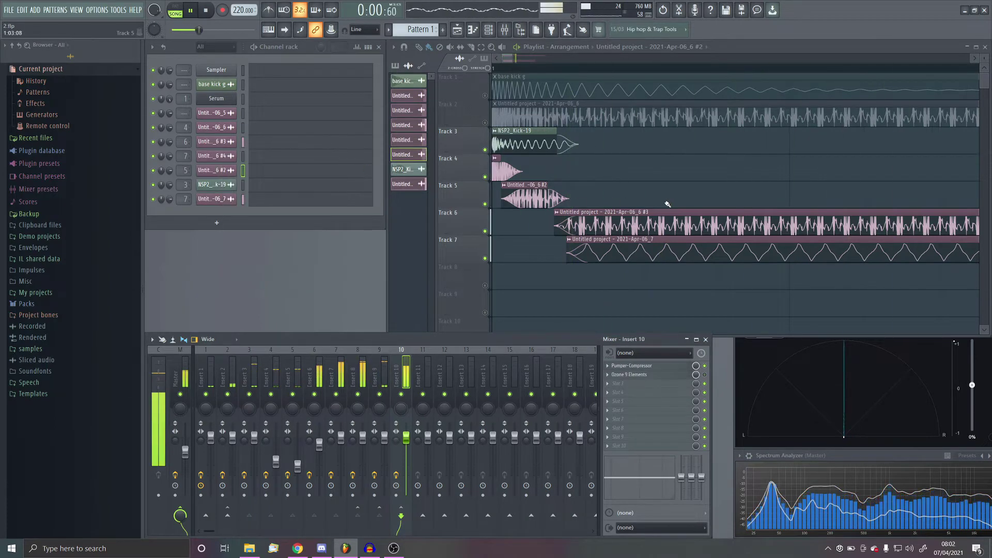
{"action": "scroll", "coordinate": [656, 215], "scroll_direction": "down", "scroll_amount": 3}
{"action": "left_click", "coordinate": [207, 10]}
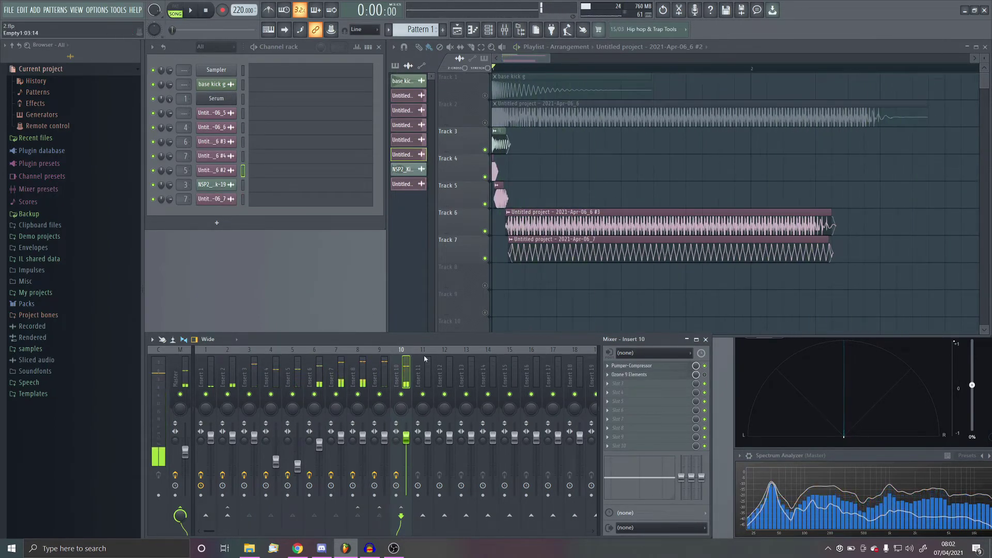
{"action": "left_click", "coordinate": [679, 368]}
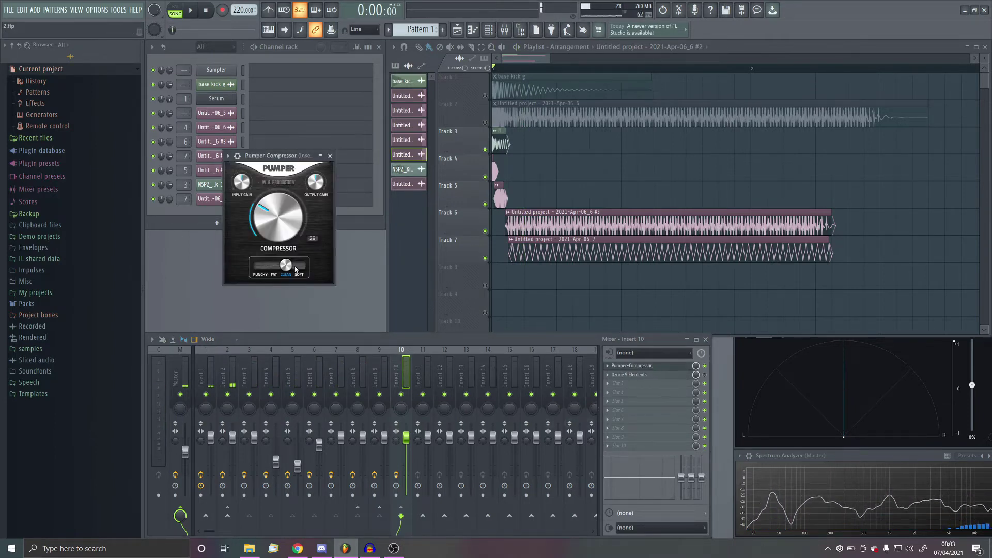
- Close Pumper-Compressor and view Ozone 9's Maximizer module while the song plays
{"action": "left_click", "coordinate": [676, 368]}
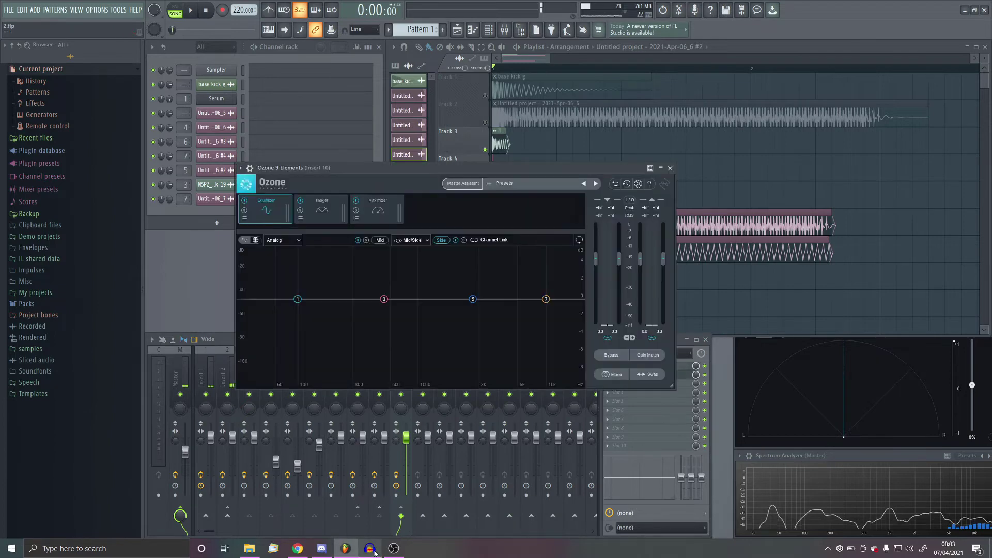
{"action": "left_click", "coordinate": [376, 210]}
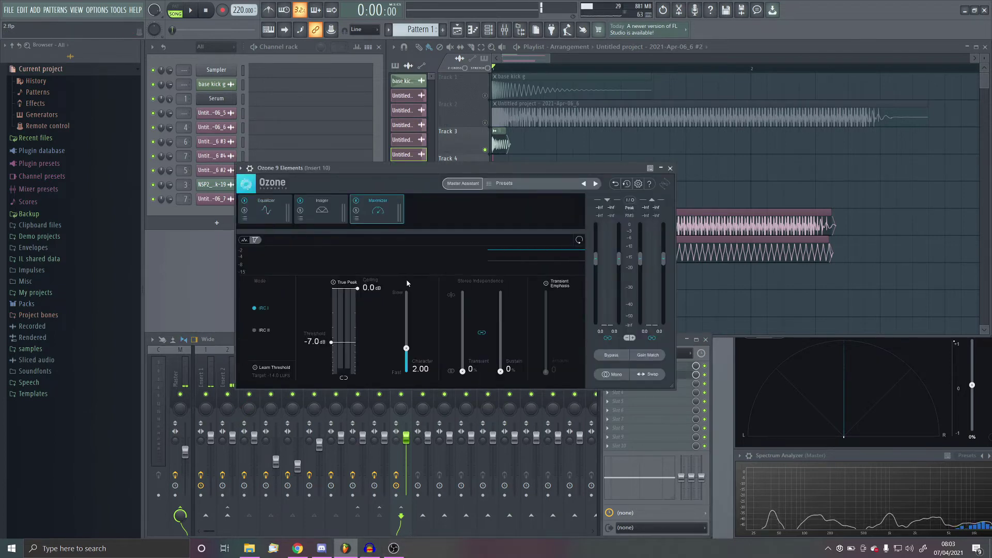
{"action": "left_click", "coordinate": [190, 9]}
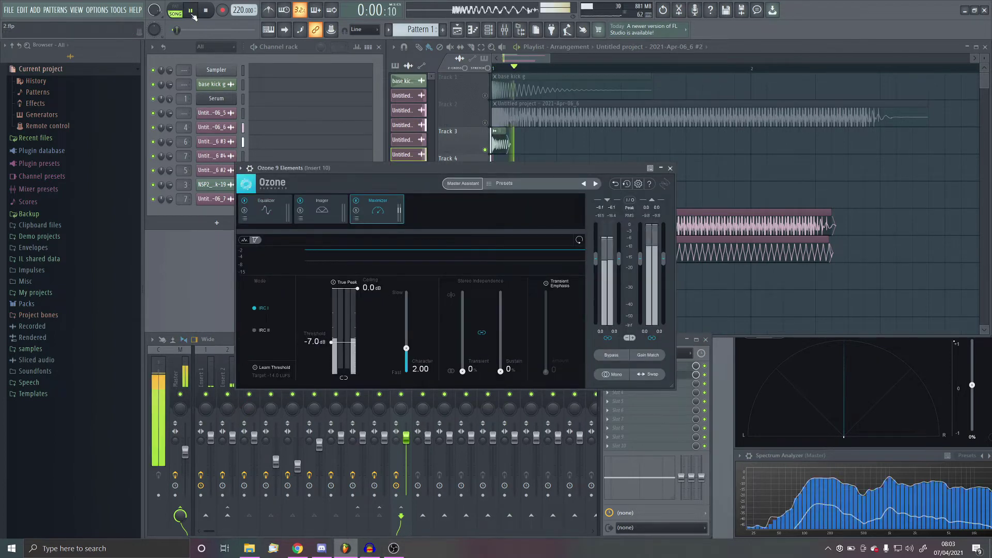
- Audition Ozone's Equalizer, Imager and Maximizer modules, starting and stopping playback
{"action": "left_click", "coordinate": [266, 209]}
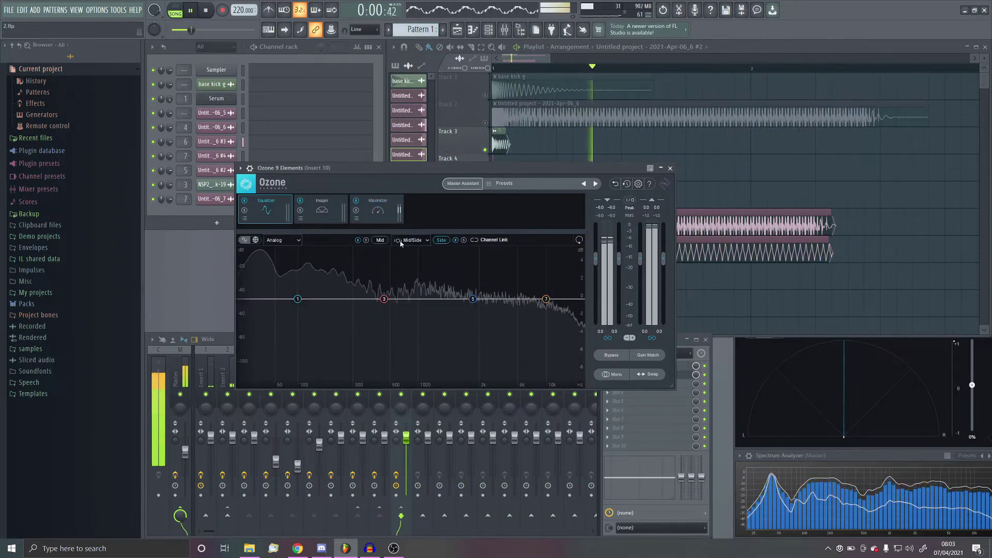
{"action": "key", "text": "space"}
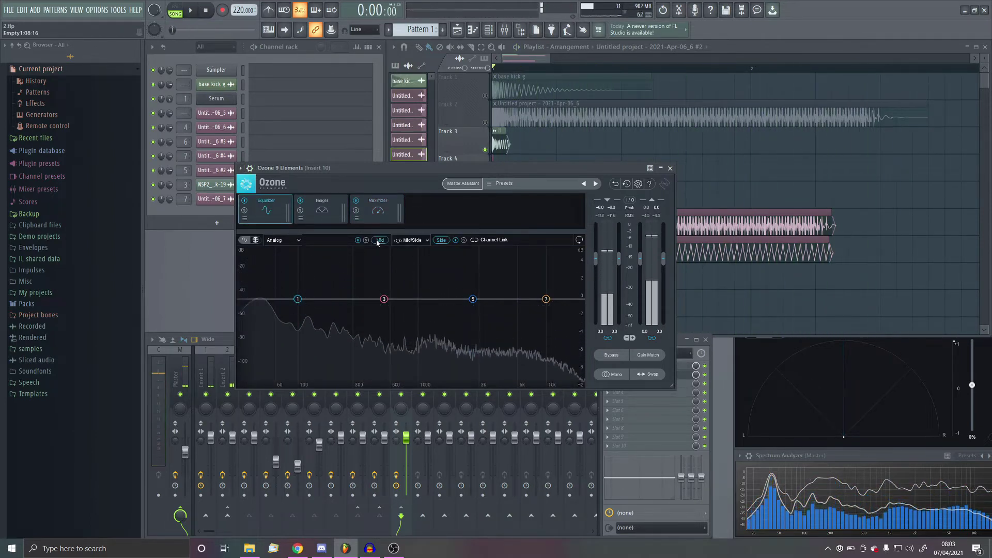
{"action": "left_click", "coordinate": [322, 209]}
{"action": "left_click", "coordinate": [377, 210]}
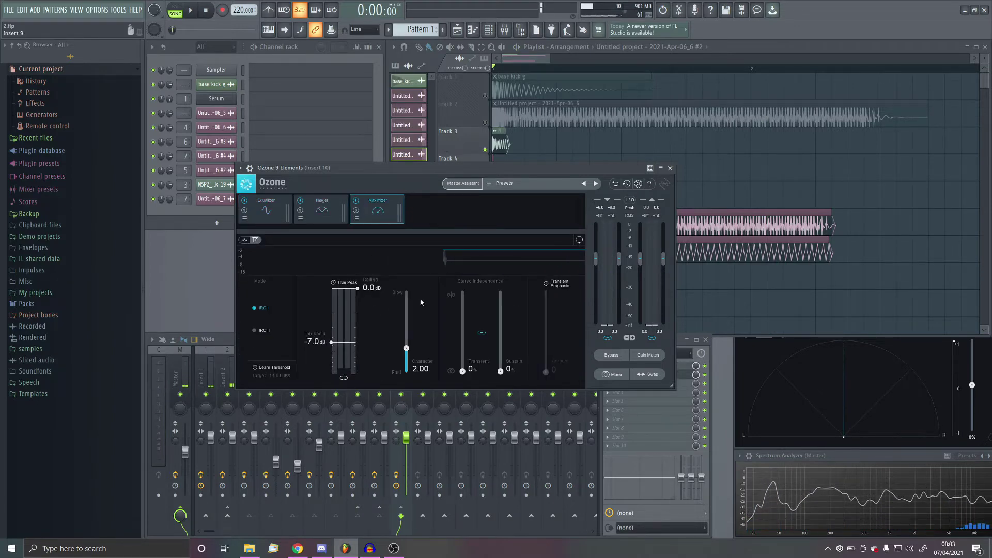
{"action": "left_click", "coordinate": [193, 11]}
{"action": "left_click", "coordinate": [206, 10]}
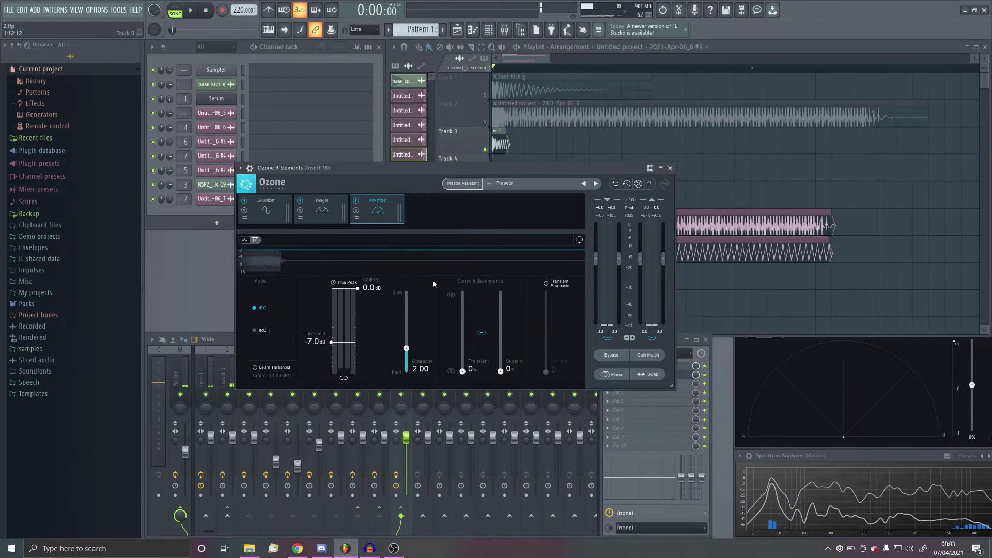
- Open Edison on the Master channel and record a first take of the song
{"action": "left_click", "coordinate": [178, 373]}
{"action": "left_click", "coordinate": [619, 366]}
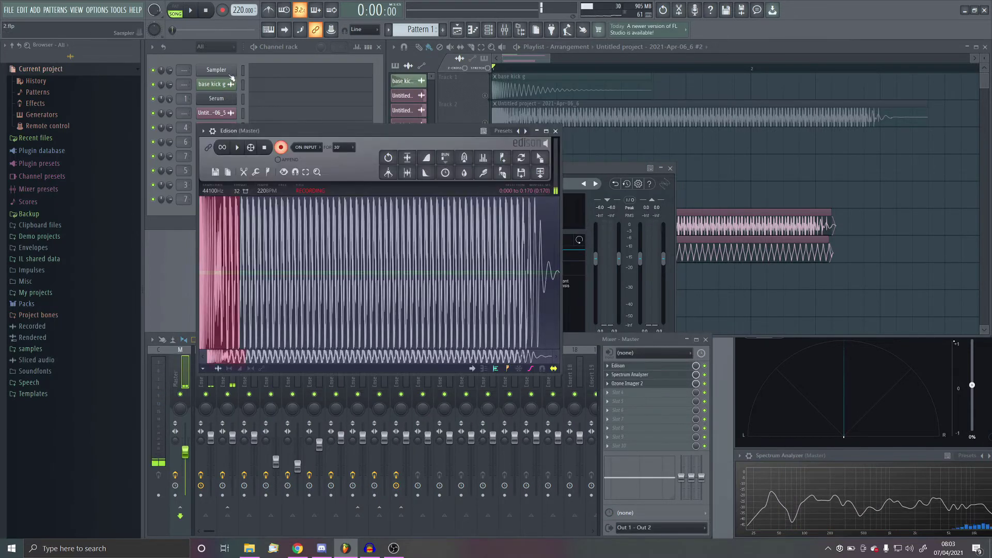
{"action": "key", "text": "space"}
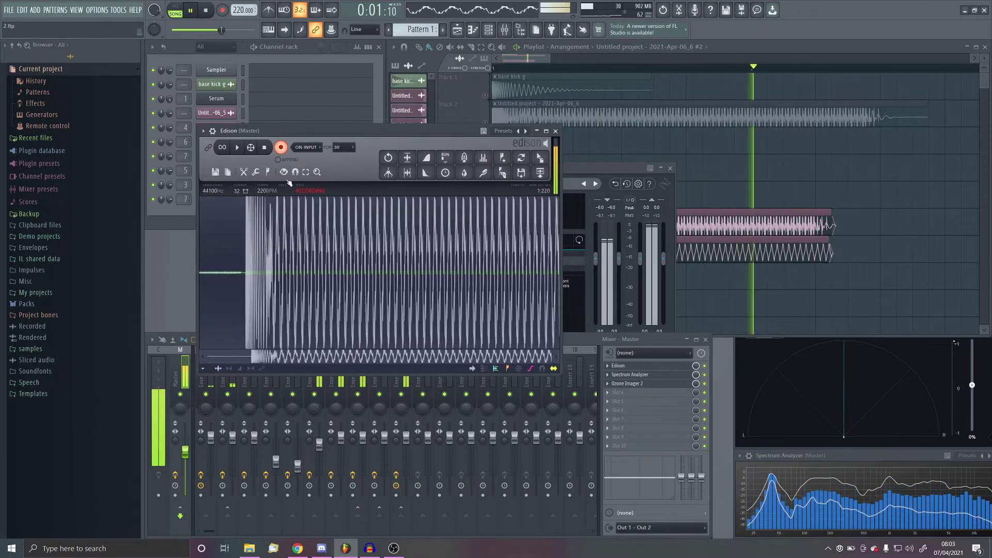
{"action": "left_click", "coordinate": [282, 149]}
{"action": "key", "text": "space"}
- Move the Edison window aside and check the effects on inserts 2 and 1
{"action": "left_click_drag", "start_coordinate": [407, 130], "coordinate": [518, 133]}
{"action": "scroll", "coordinate": [629, 283], "scroll_direction": "up", "scroll_amount": 8}
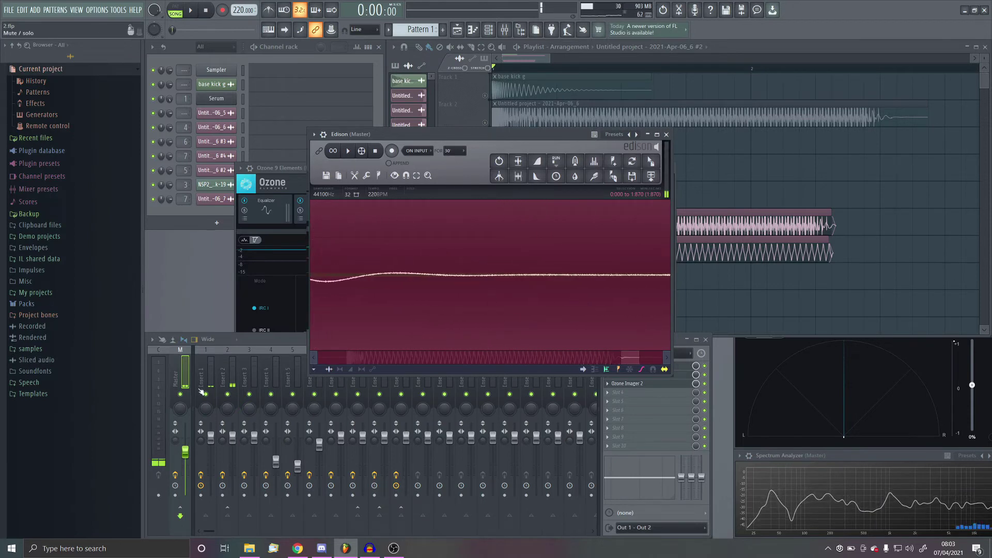
{"action": "left_click", "coordinate": [223, 402]}
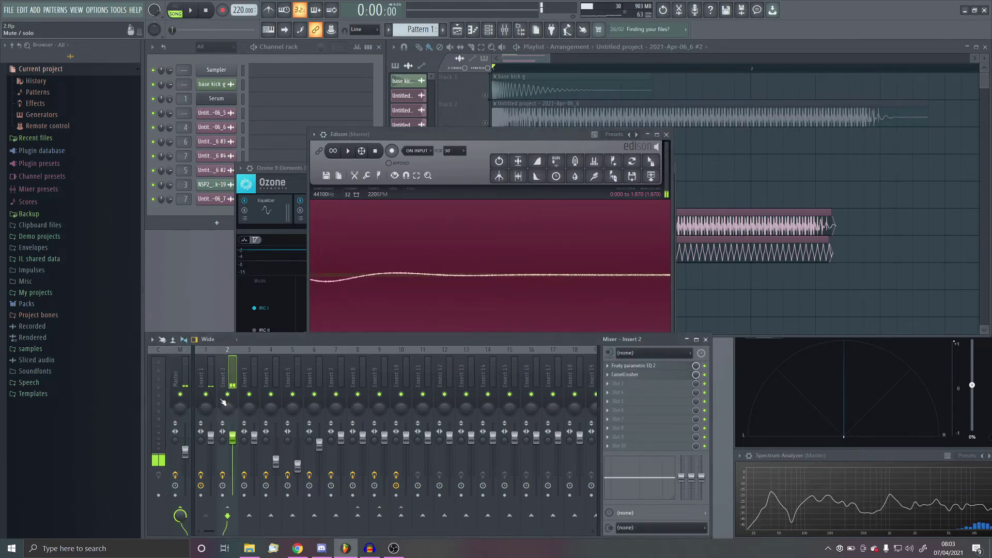
{"action": "left_click", "coordinate": [216, 370]}
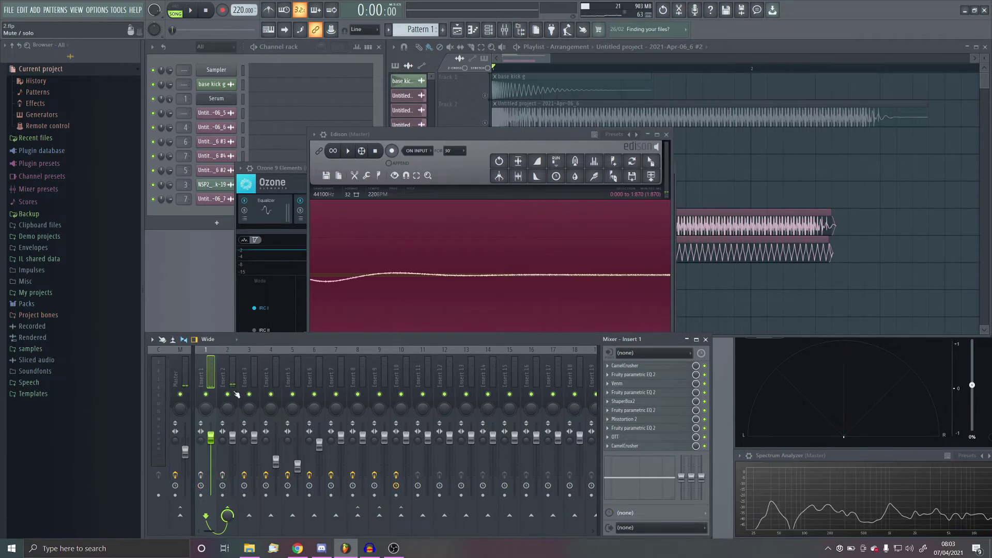
{"action": "scroll", "coordinate": [501, 272], "scroll_direction": "down", "scroll_amount": 9}
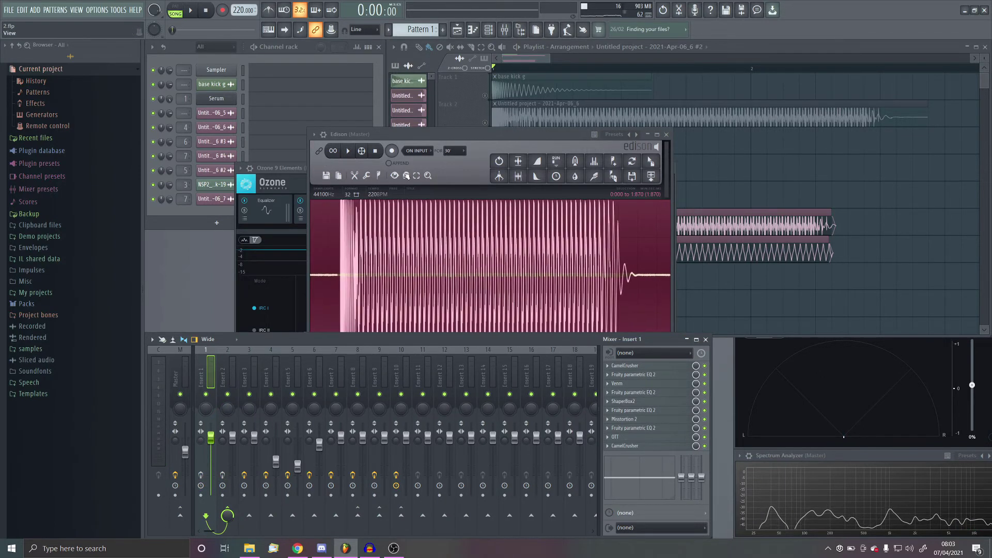
- Record a new 1.989-second take of the master output in Edison
{"action": "left_click", "coordinate": [392, 151]}
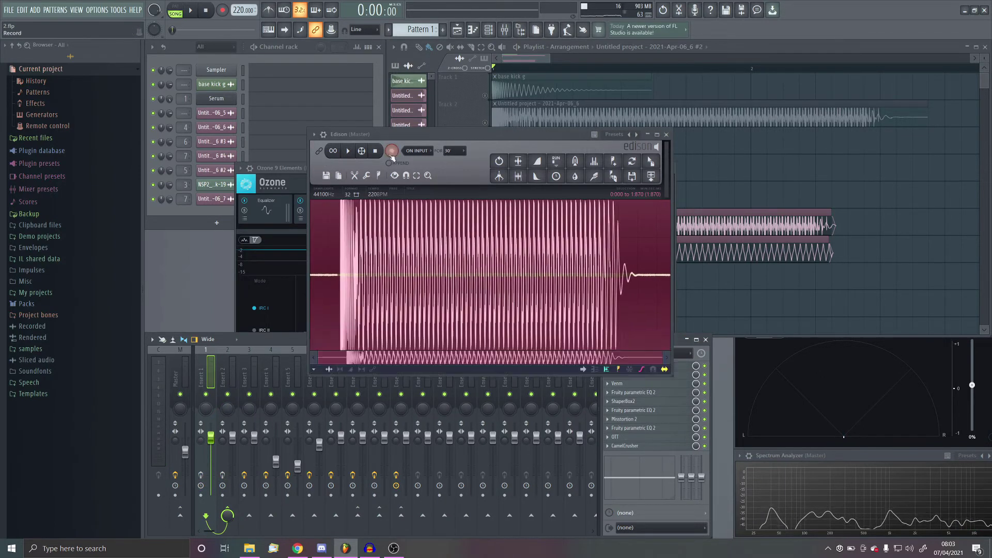
{"action": "left_click", "coordinate": [190, 10]}
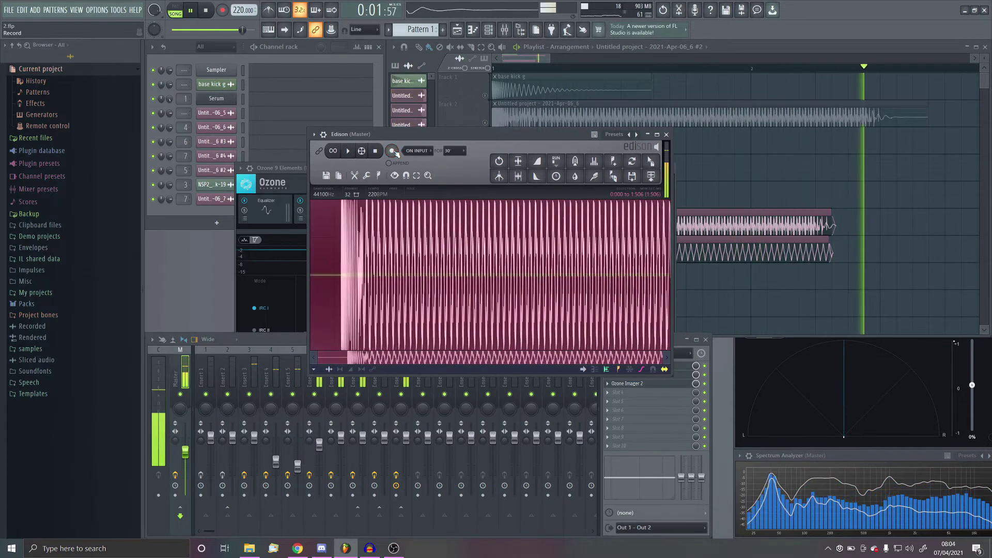
{"action": "left_click", "coordinate": [391, 150]}
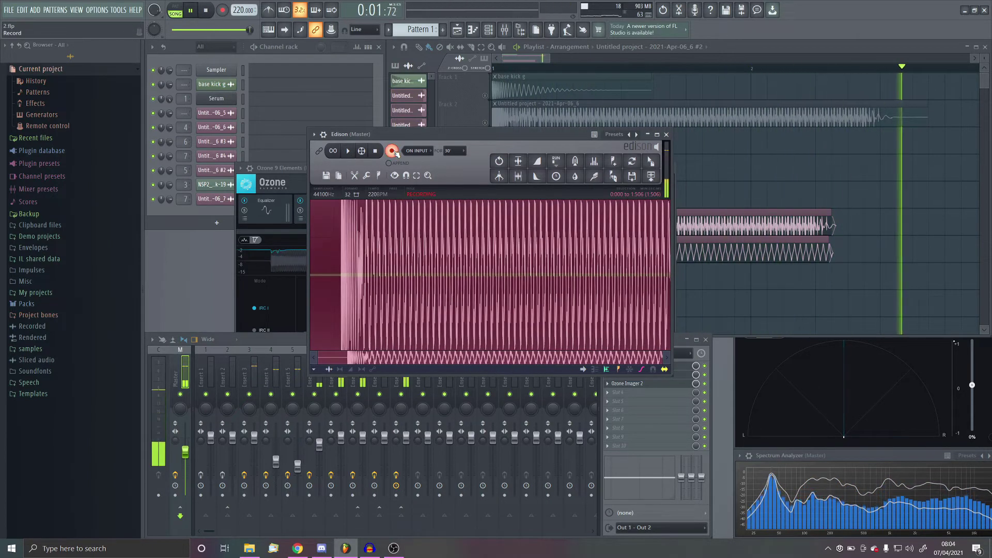
{"action": "left_click", "coordinate": [392, 150]}
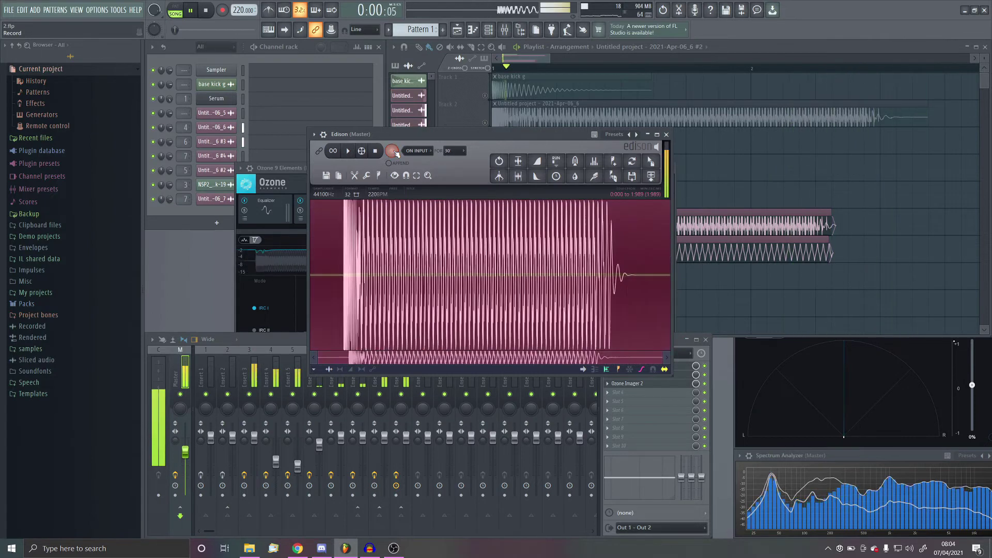
{"action": "left_click", "coordinate": [205, 10]}
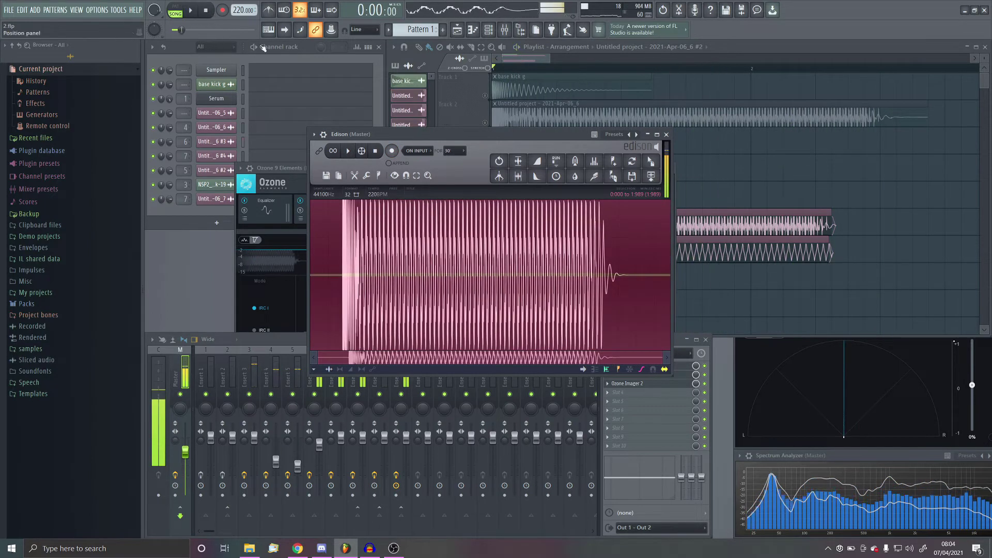
- Trim the silent edges off the recorded kick and play the whole sample
{"action": "left_click", "coordinate": [520, 176]}
{"action": "scroll", "coordinate": [405, 281], "scroll_direction": "up", "scroll_amount": 5}
{"action": "left_click_drag", "start_coordinate": [430, 357], "coordinate": [189, 376]}
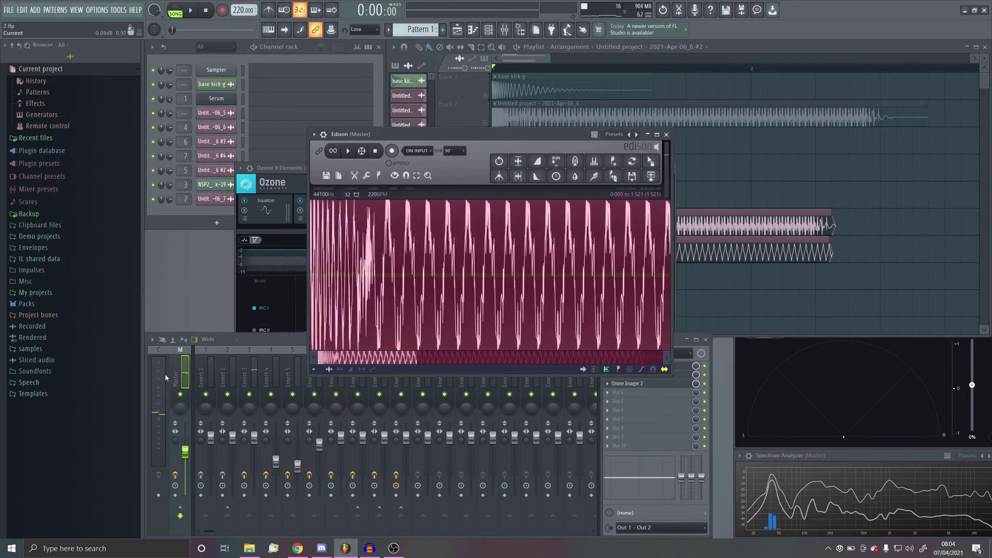
{"action": "left_click", "coordinate": [348, 150]}
{"action": "scroll", "coordinate": [500, 251], "scroll_direction": "down", "scroll_amount": 4}
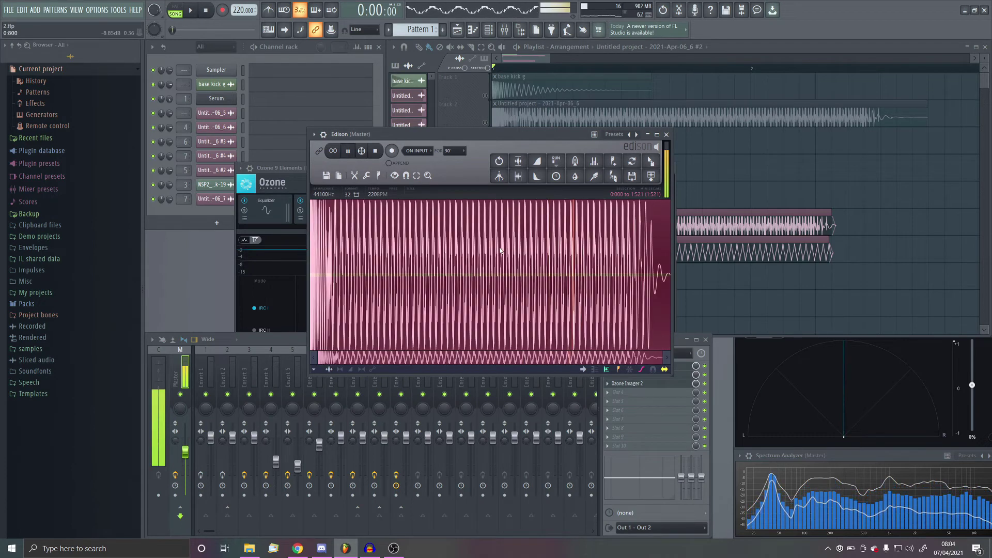
- Loop the kick sample in Edison and narrow the selection to the first 0.122 seconds
{"action": "left_click", "coordinate": [334, 151]}
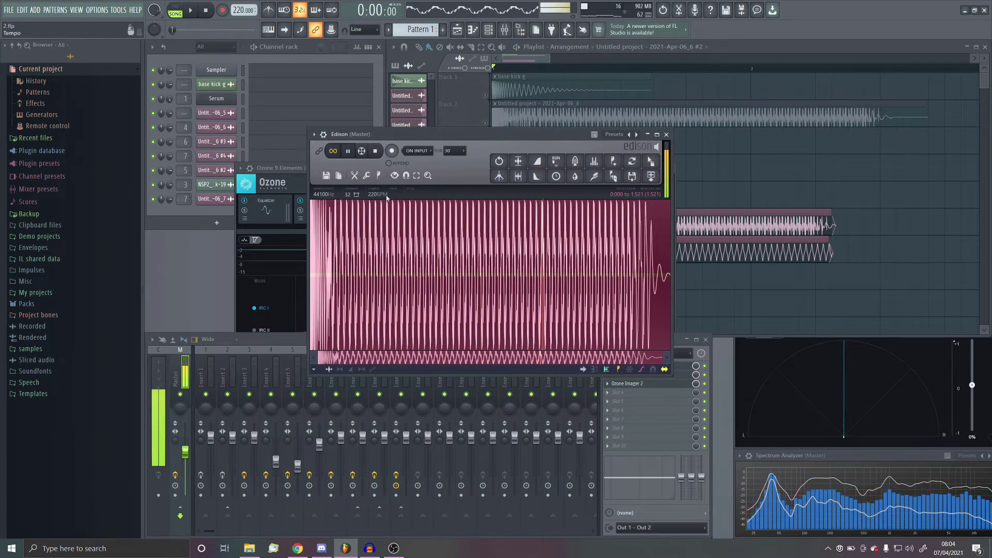
{"action": "right_click", "coordinate": [606, 289]}
{"action": "left_click_drag", "start_coordinate": [606, 288], "coordinate": [338, 279]}
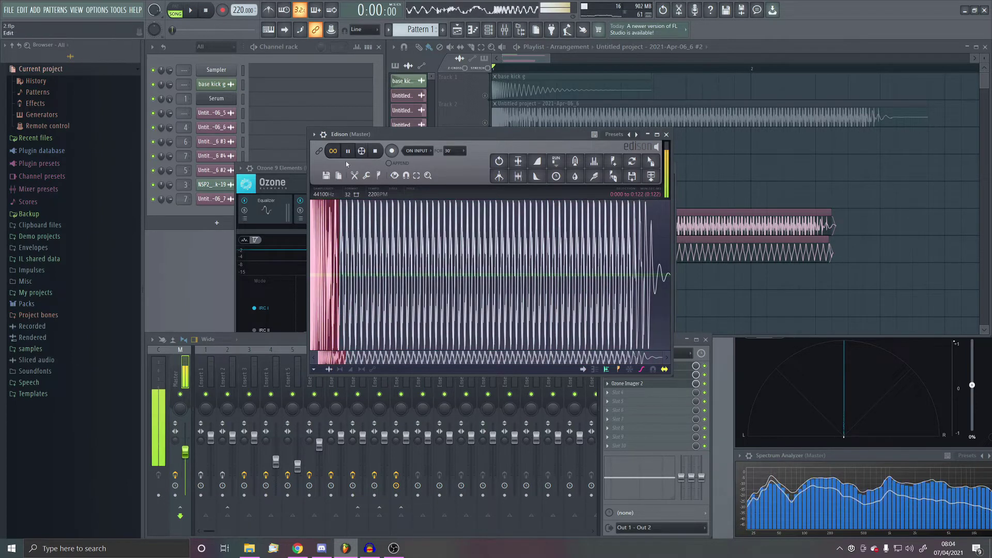
{"action": "left_click", "coordinate": [333, 150]}
- Move the sample editor lower to uncover Track 3 and loop the short selection
{"action": "scroll", "coordinate": [340, 196], "scroll_direction": "up", "scroll_amount": 4}
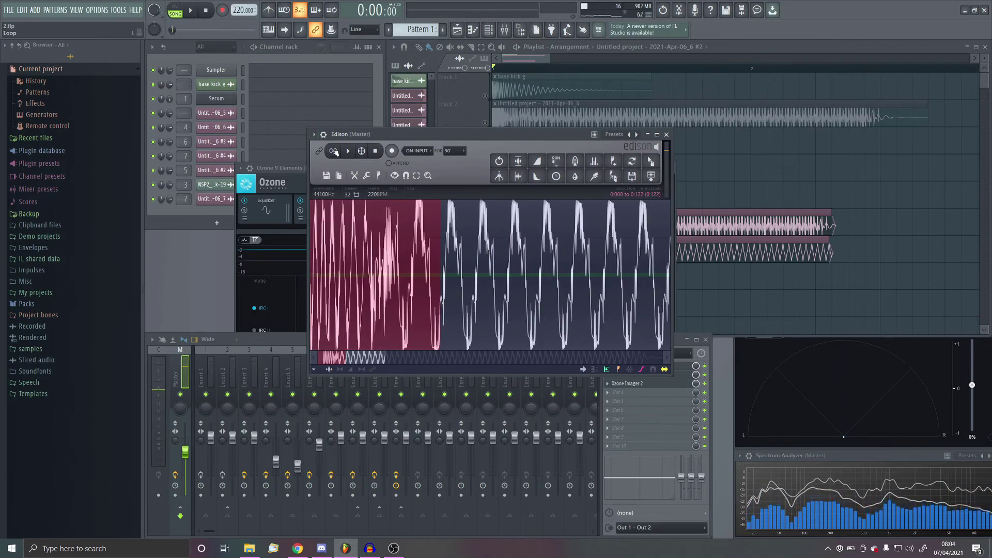
{"action": "left_click_drag", "start_coordinate": [352, 137], "coordinate": [358, 226]}
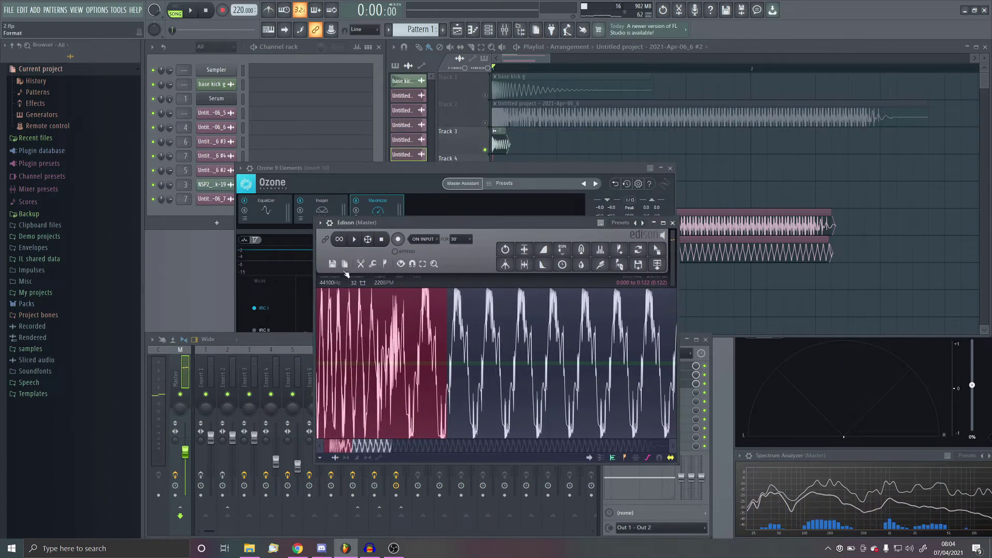
{"action": "left_click", "coordinate": [342, 240]}
{"action": "left_click", "coordinate": [342, 240]}
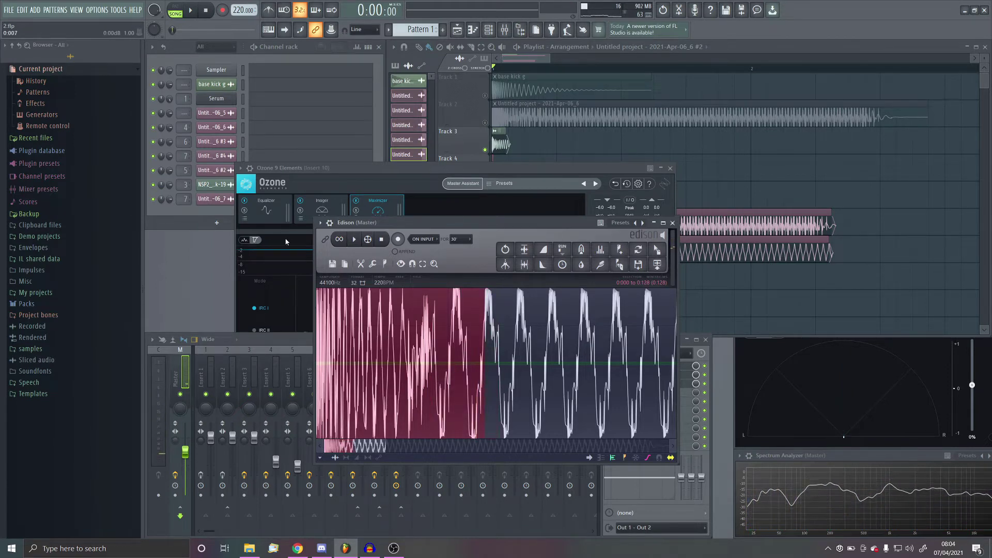
{"action": "left_click", "coordinate": [340, 239]}
- Fine-tune the selection end through several values, settling at 0.154 seconds
{"action": "left_click_drag", "start_coordinate": [484, 363], "coordinate": [459, 386]}
{"action": "right_click", "coordinate": [497, 385]}
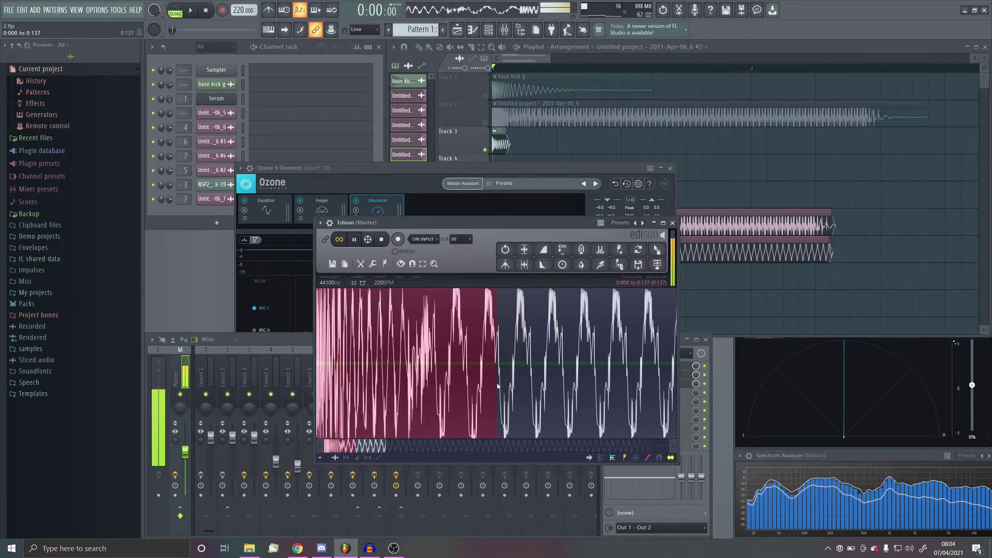
{"action": "right_click", "coordinate": [645, 373]}
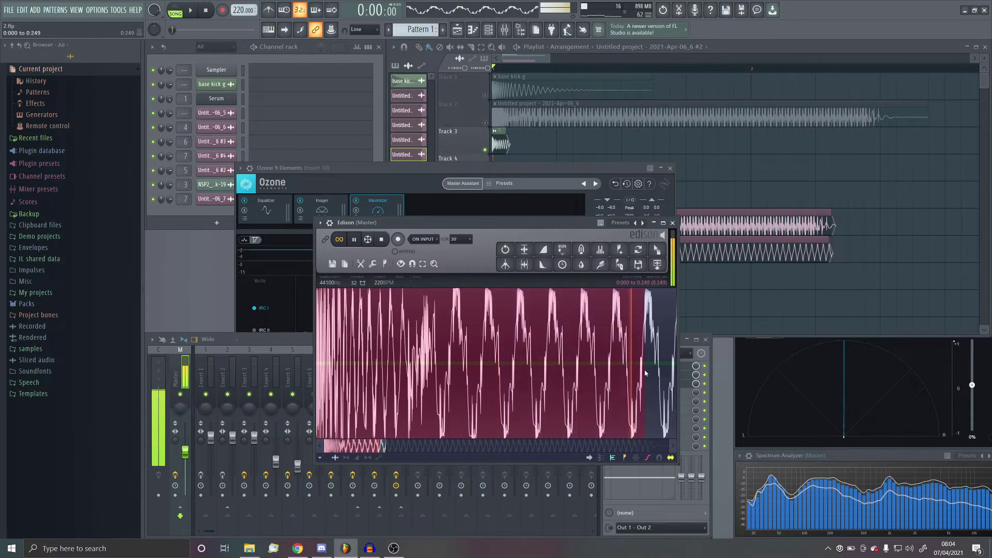
{"action": "right_click", "coordinate": [454, 392]}
{"action": "right_click", "coordinate": [537, 406]}
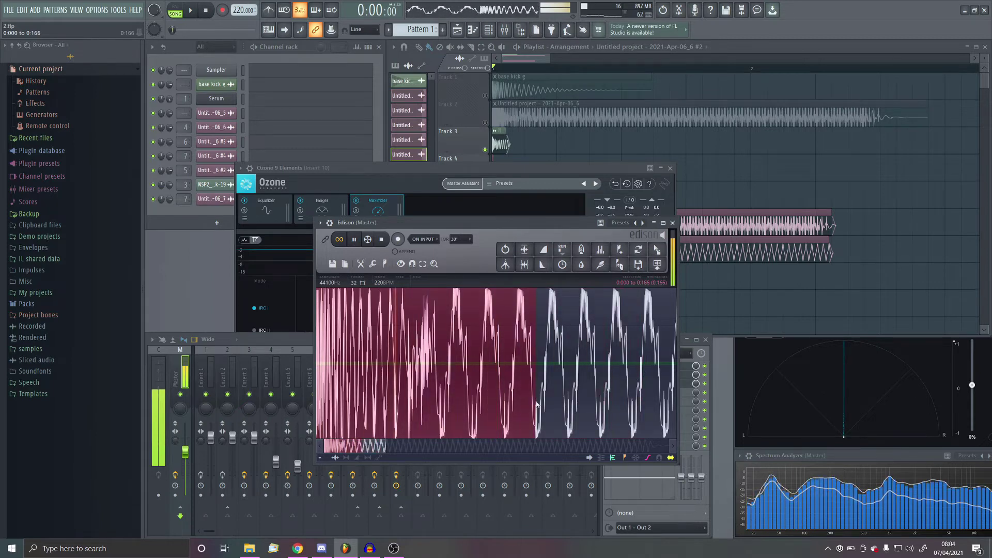
{"action": "right_click", "coordinate": [519, 403]}
- Stop playback and close the sample editor
{"action": "key", "text": "space"}
{"action": "scroll", "coordinate": [469, 391], "scroll_direction": "up", "scroll_amount": 5}
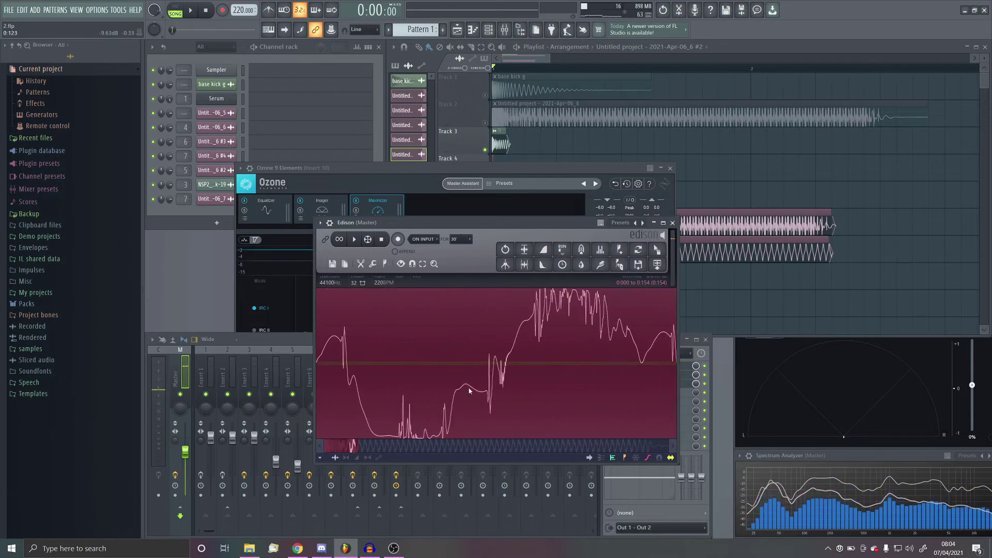
{"action": "scroll", "coordinate": [470, 391], "scroll_direction": "down", "scroll_amount": 5}
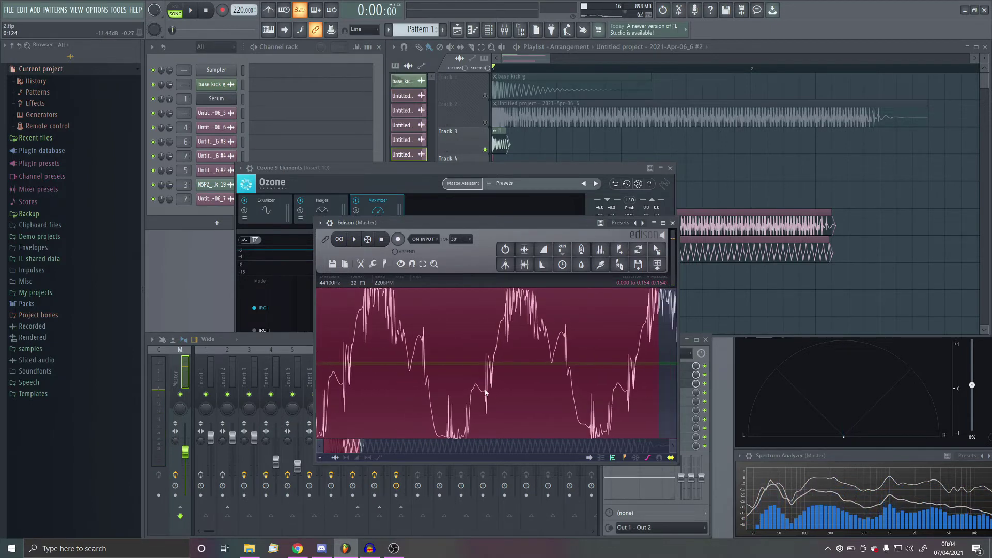
{"action": "left_click", "coordinate": [673, 224]}
- Close Ozone, play the arrangement twice, then show the Master track's effect chain
{"action": "left_click", "coordinate": [671, 168]}
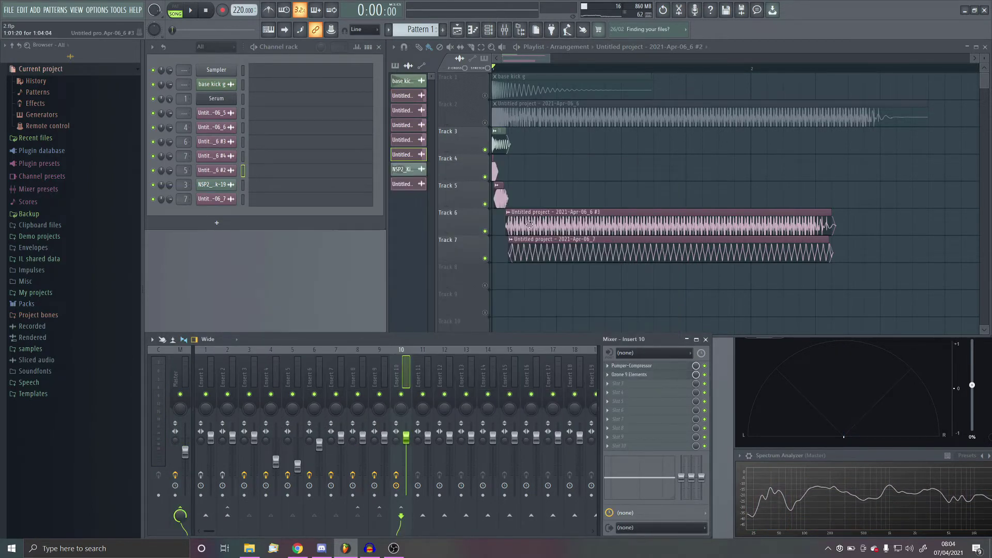
{"action": "scroll", "coordinate": [546, 223], "scroll_direction": "up", "scroll_amount": 2}
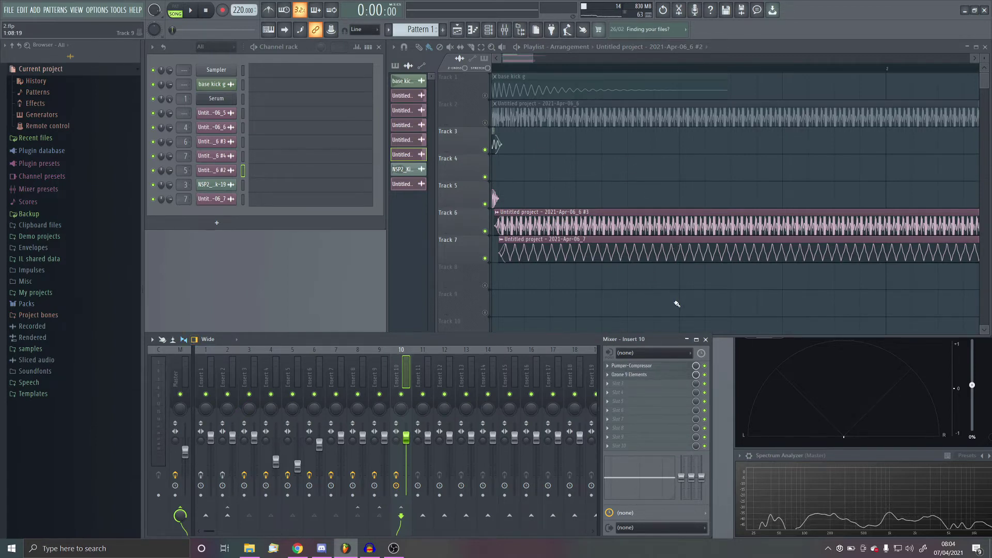
{"action": "key", "text": "space"}
{"action": "key", "text": "space"}
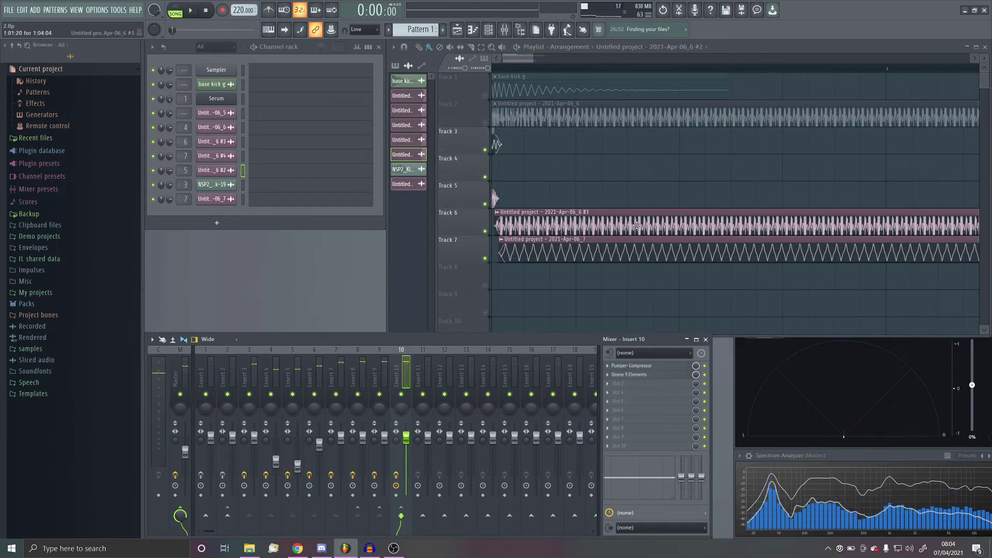
{"action": "key", "text": "space"}
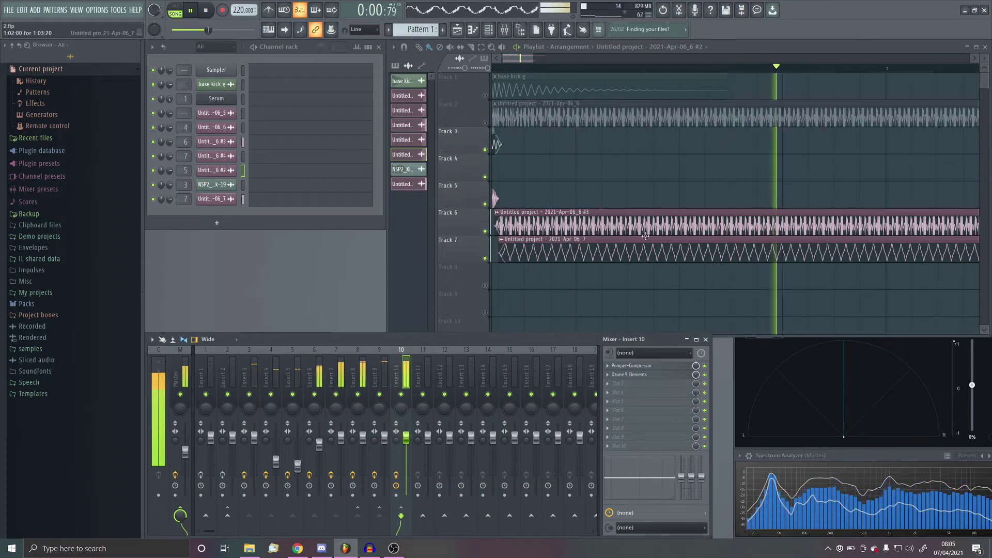
{"action": "key", "text": "space"}
{"action": "left_click", "coordinate": [180, 370]}
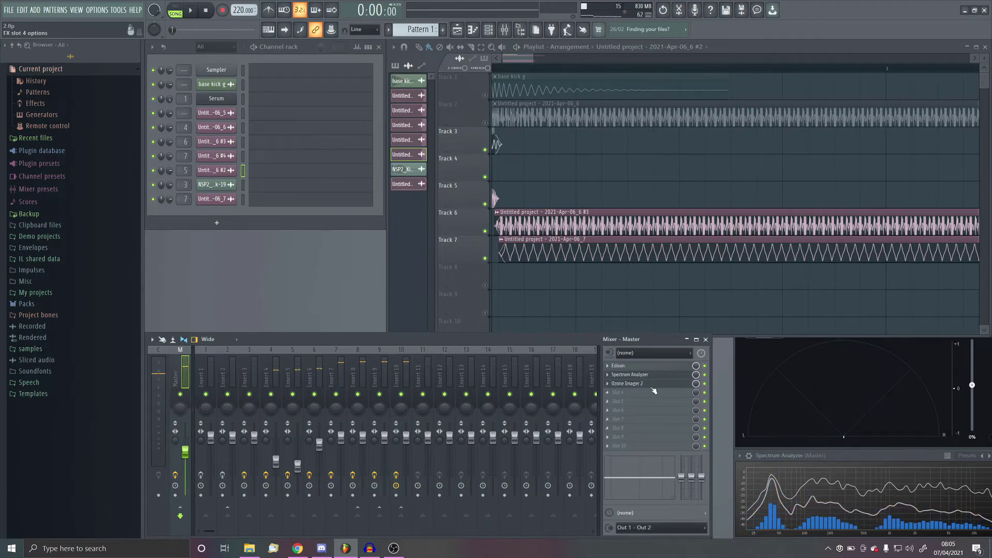
- Record the song's output into Edison on the Master channel
{"action": "left_click", "coordinate": [631, 366]}
{"action": "left_click", "coordinate": [398, 238]}
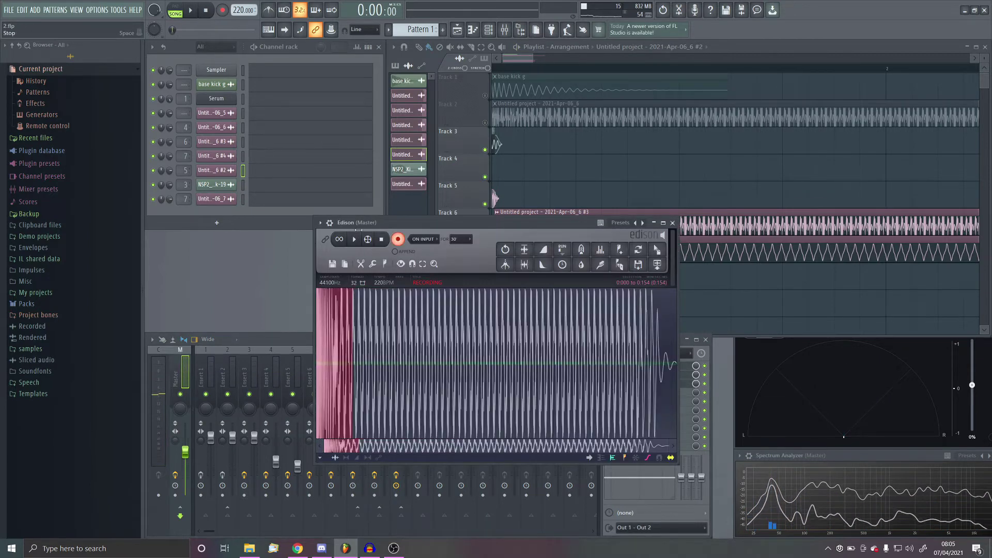
{"action": "left_click", "coordinate": [191, 12]}
{"action": "left_click", "coordinate": [398, 241]}
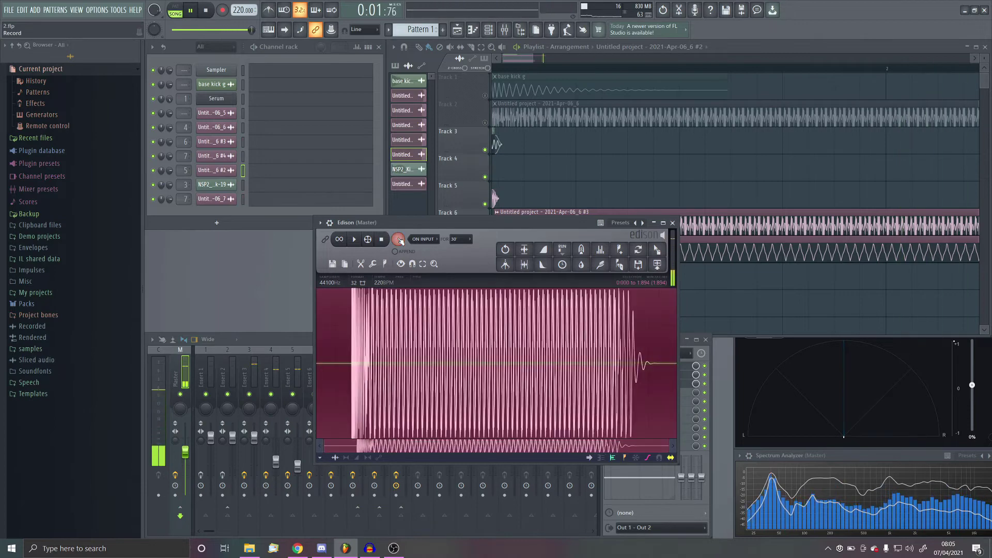
{"action": "key", "text": "space"}
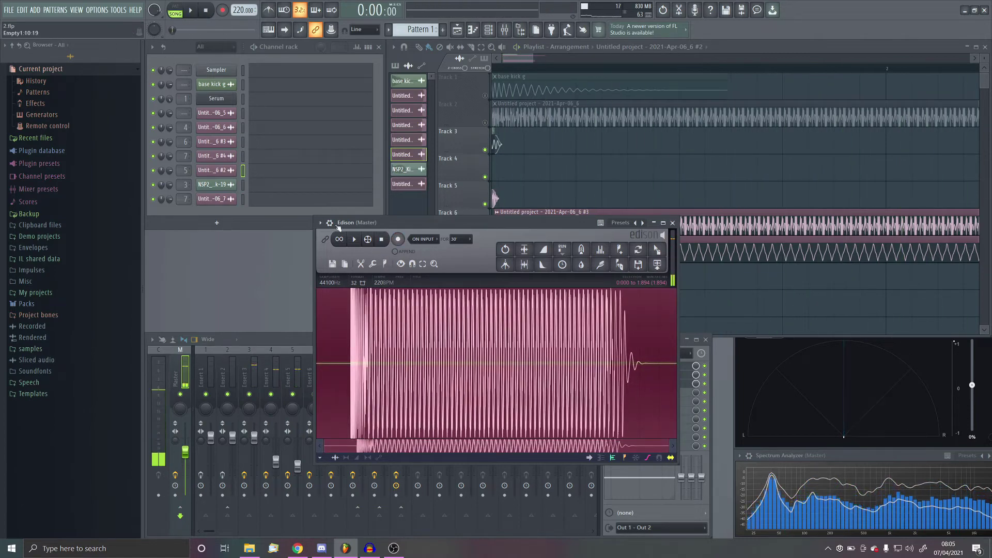
- Trim the take to 1.521 s, then loop-play and select 0.000–0.150 s
{"action": "left_click", "coordinate": [556, 263]}
{"action": "scroll", "coordinate": [428, 354], "scroll_direction": "up", "scroll_amount": 4}
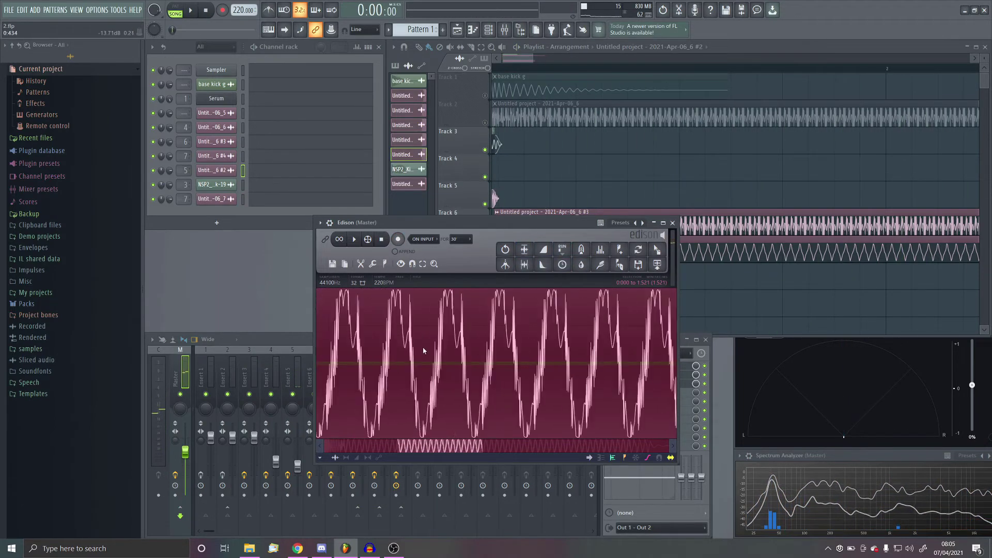
{"action": "scroll", "coordinate": [428, 354], "scroll_direction": "down", "scroll_amount": 4}
{"action": "left_click", "coordinate": [341, 234]}
{"action": "key", "text": "space"}
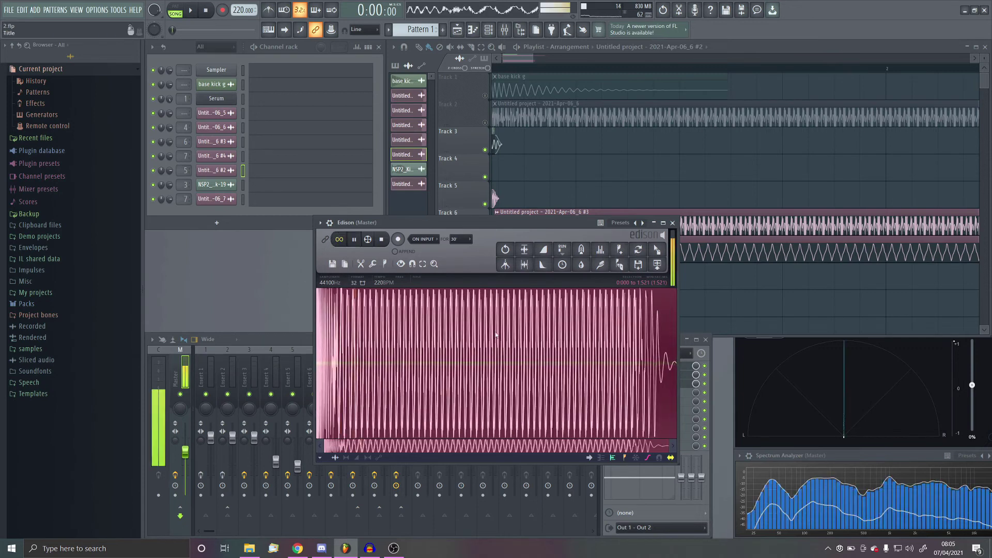
{"action": "left_click_drag", "start_coordinate": [318, 387], "coordinate": [352, 380]}
{"action": "left_click", "coordinate": [340, 240]}
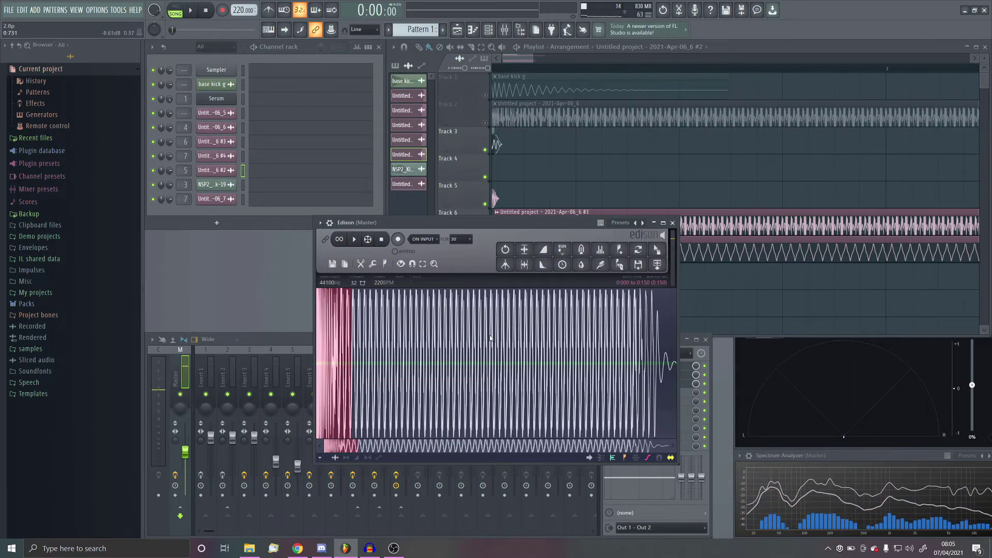
- Try saving the chop as 1E.wav in the kicks folder, then decline replacing and cancel
{"action": "key", "text": "ctrl+s"}
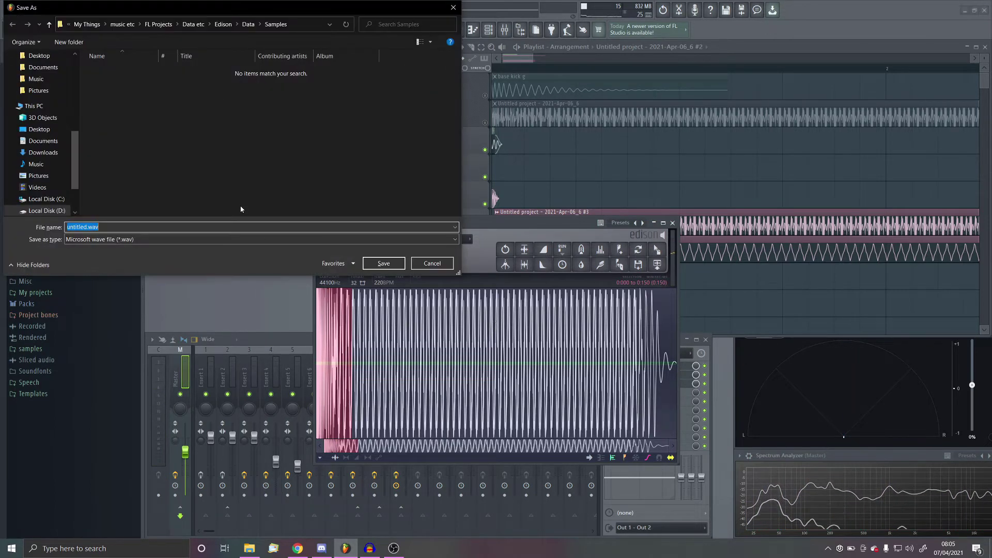
{"action": "scroll", "coordinate": [74, 135], "scroll_direction": "up", "scroll_amount": 4}
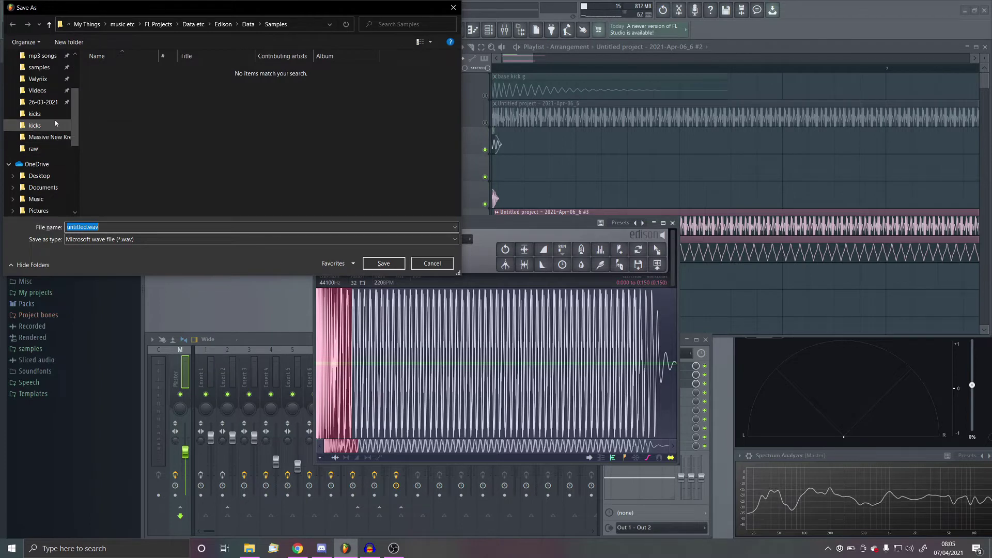
{"action": "left_click", "coordinate": [59, 117]}
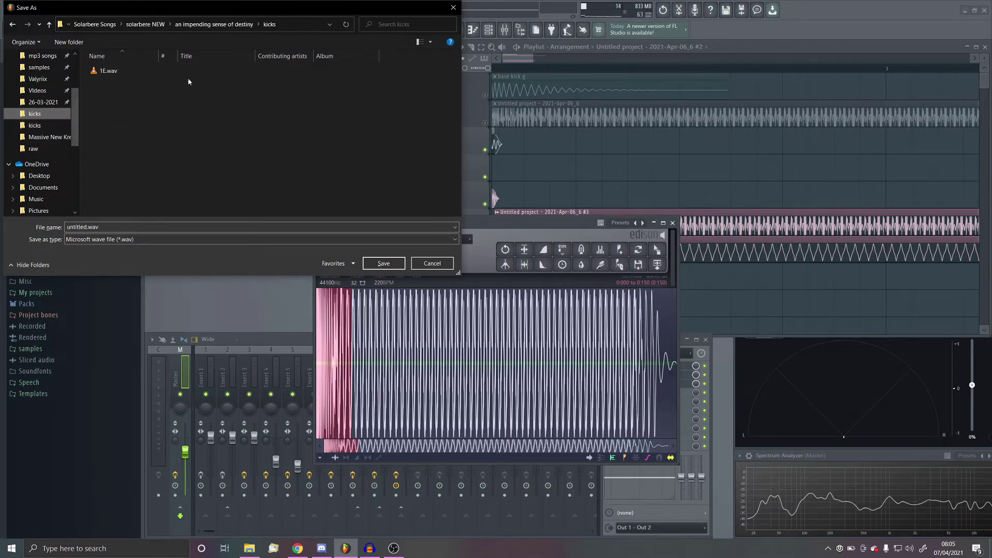
{"action": "left_click", "coordinate": [139, 68]}
{"action": "left_click", "coordinate": [379, 264]}
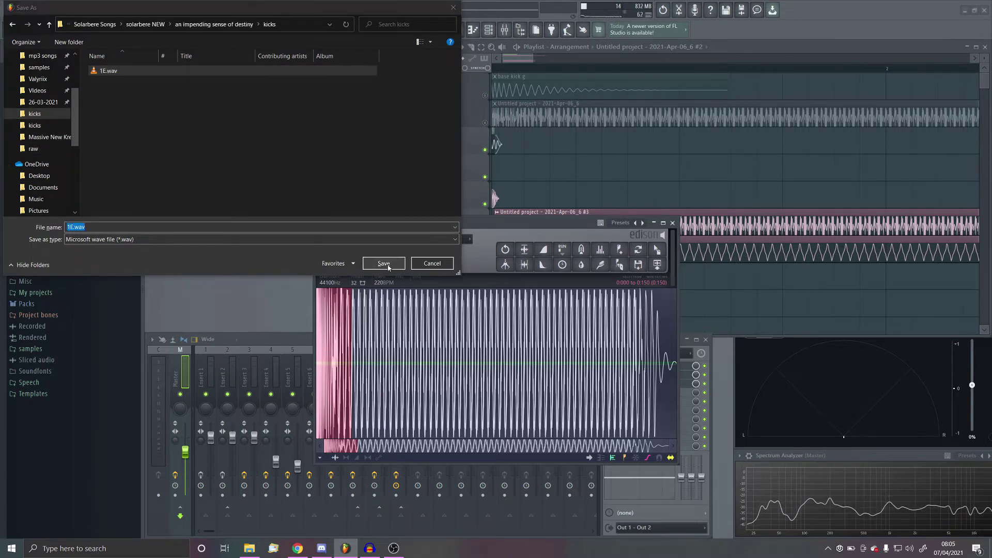
{"action": "left_click", "coordinate": [571, 279]}
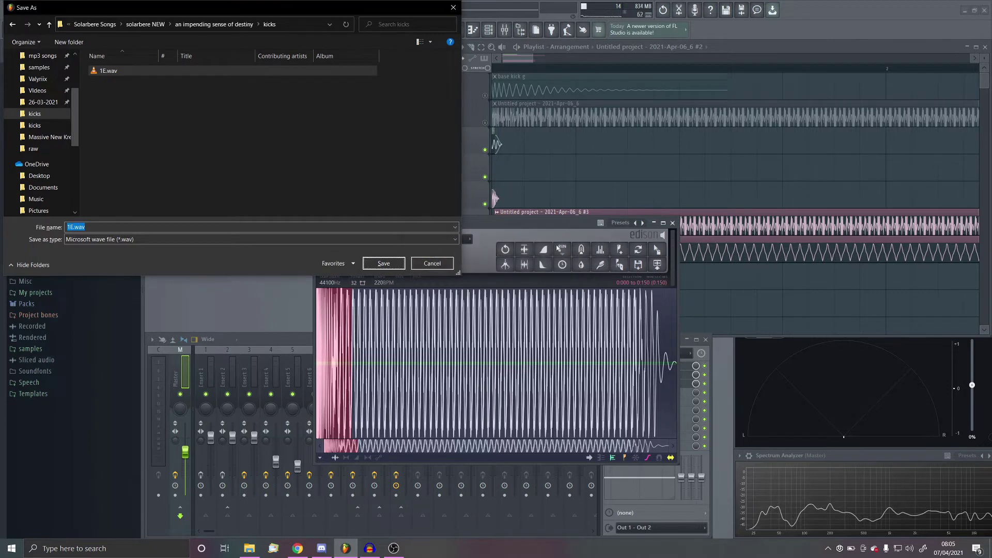
{"action": "left_click", "coordinate": [432, 263]}
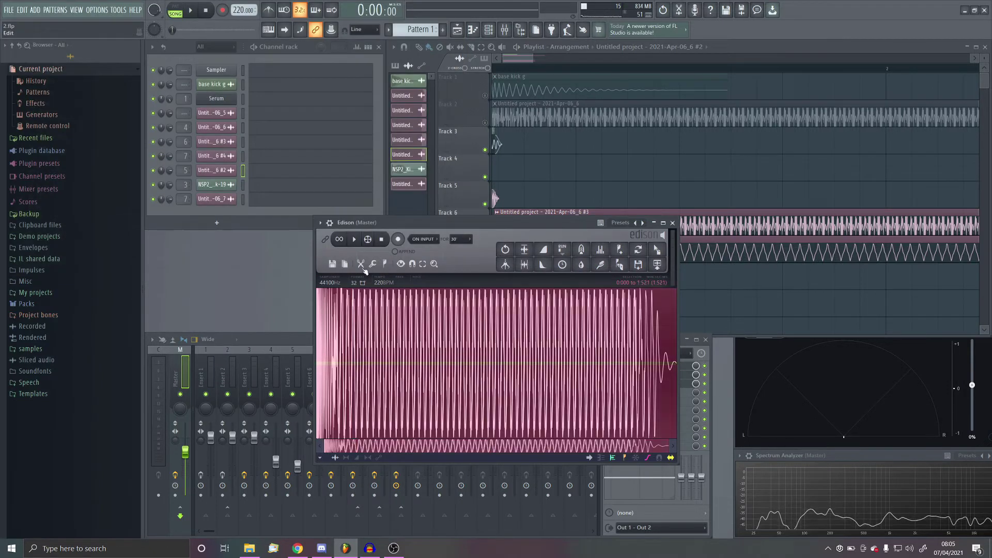
- Pick Edison's save-as-file option, then close the stereo scope and spectrum analyzer
{"action": "left_click", "coordinate": [333, 264]}
{"action": "left_click", "coordinate": [351, 296]}
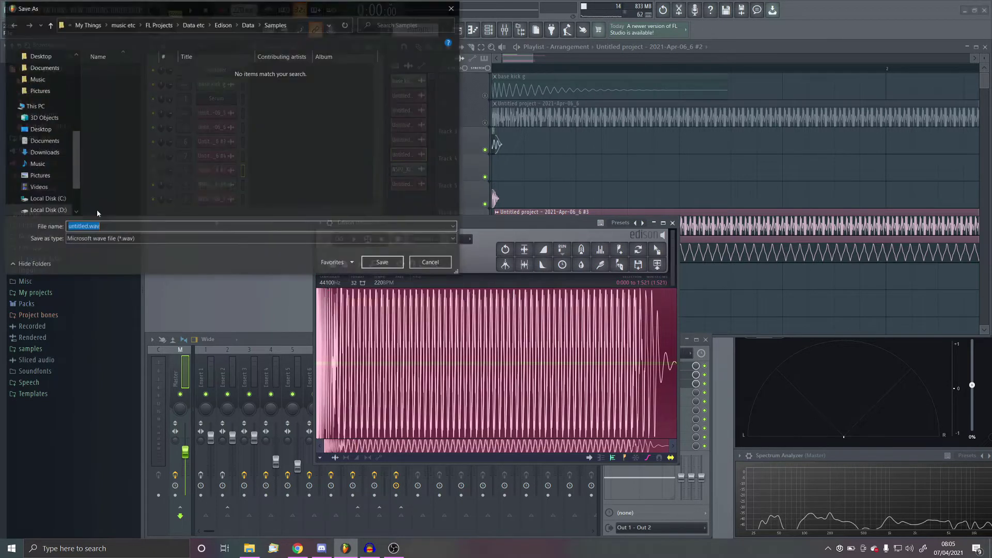
{"action": "scroll", "coordinate": [84, 188], "scroll_direction": "up", "scroll_amount": 5}
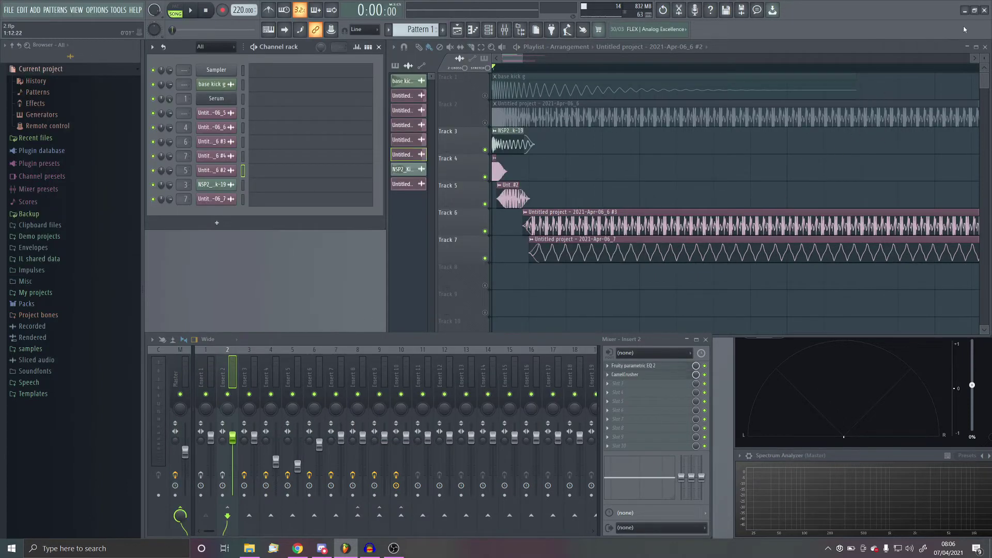
{"action": "left_click", "coordinate": [987, 9]}
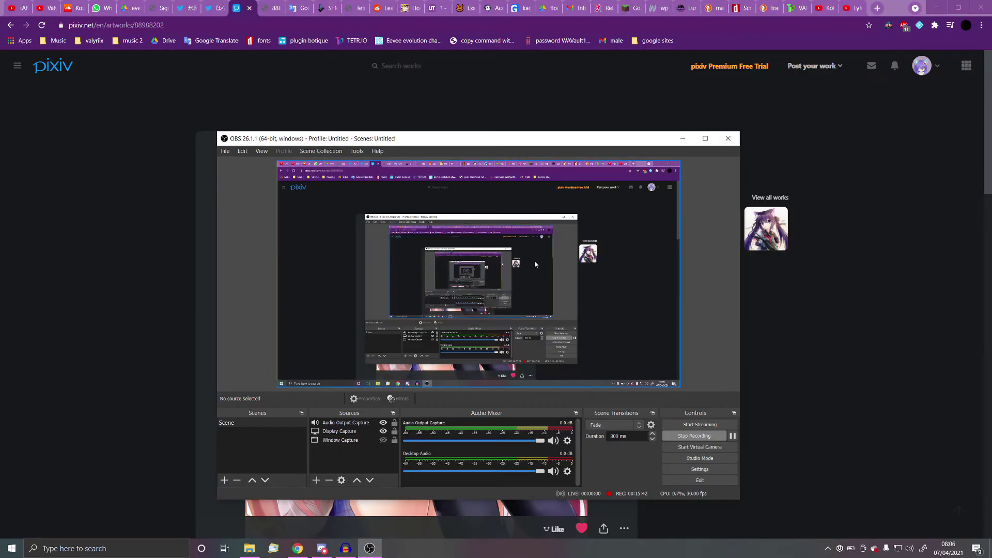
- Search the Start menu for 'audi' and launch the Adobe Audition best match
{"action": "key", "text": "super"}
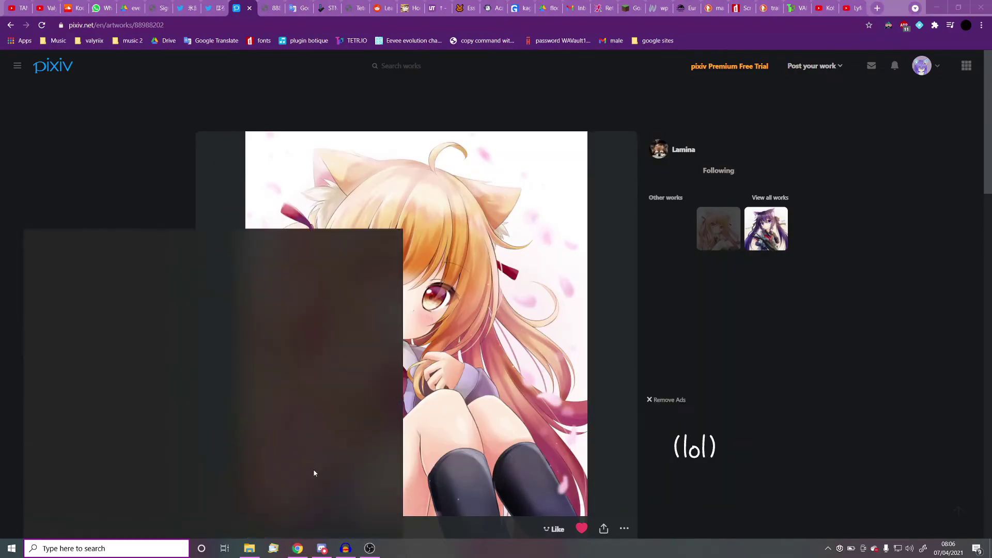
{"action": "type", "text": "audi"}
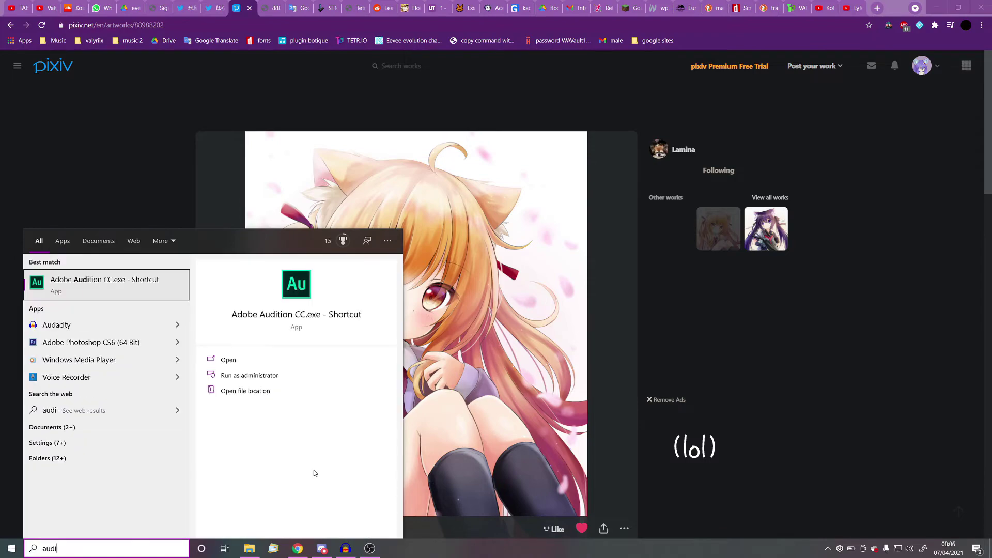
{"action": "key", "text": "Return"}
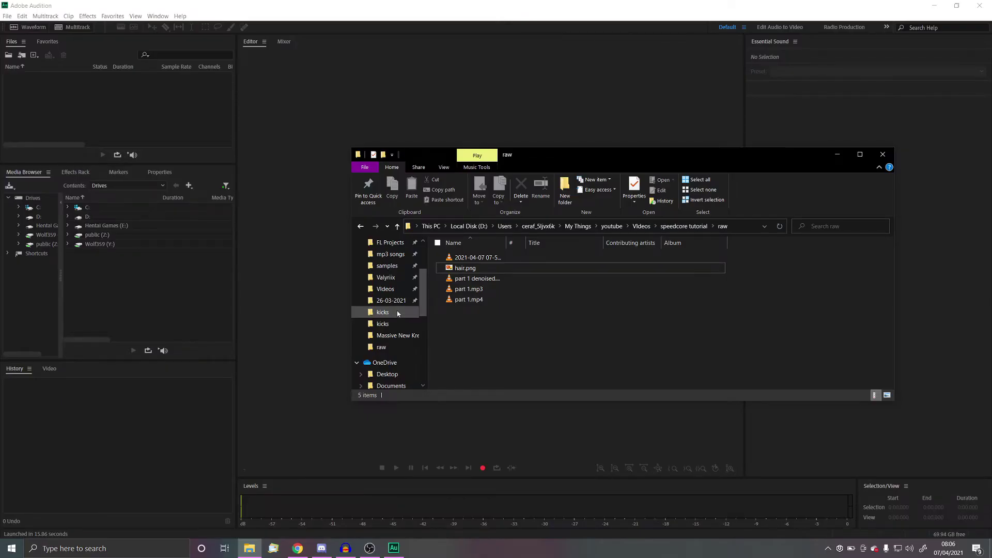
- Drag 1E.wav from the kicks folder into Audition and preview it
{"action": "left_click", "coordinate": [398, 313]}
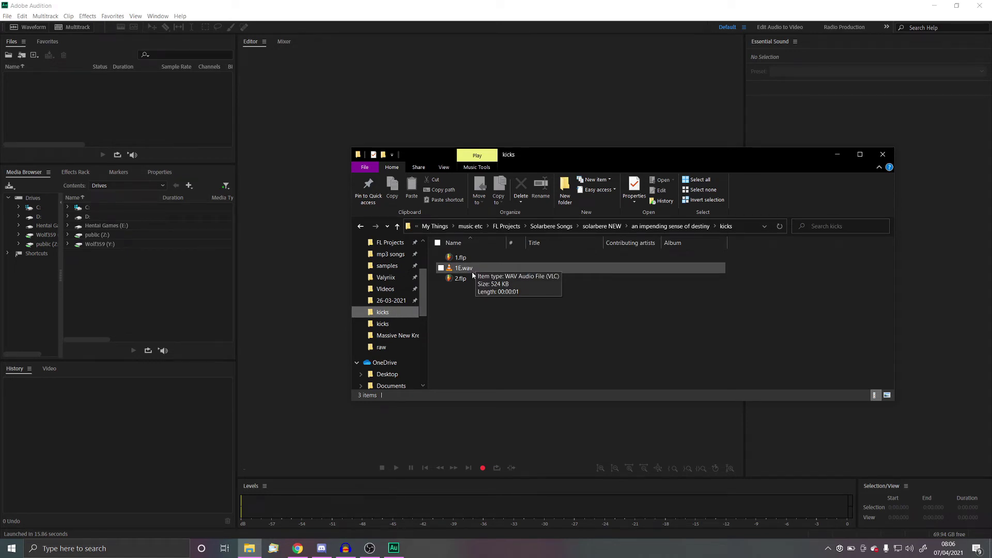
{"action": "left_click_drag", "start_coordinate": [473, 271], "coordinate": [755, 316]}
{"action": "left_click", "coordinate": [205, 436]}
{"action": "key", "text": "space"}
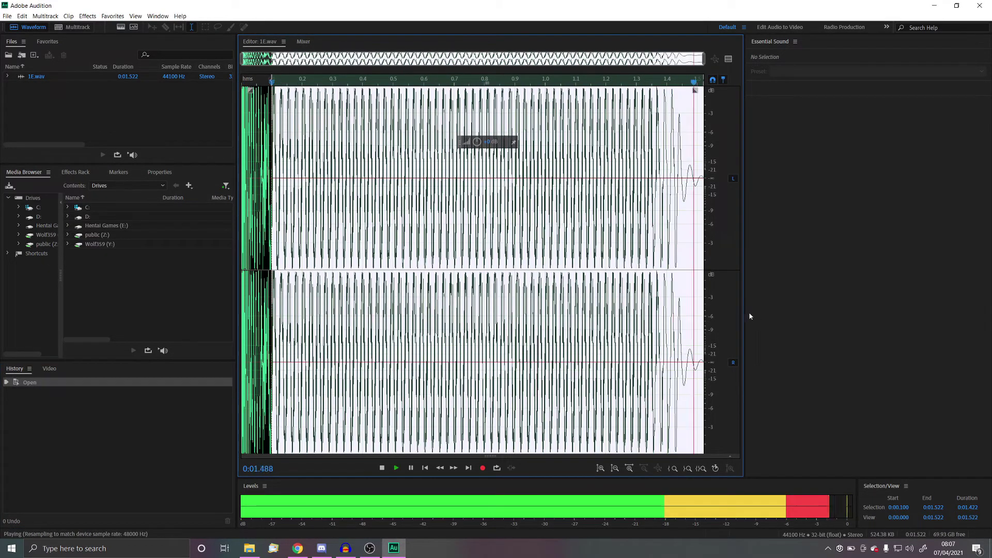
- Move the selection start to 0.074 s and the playhead to 0:00.071, auditioning each
{"action": "left_click_drag", "start_coordinate": [270, 314], "coordinate": [263, 311]}
{"action": "key", "text": "space"}
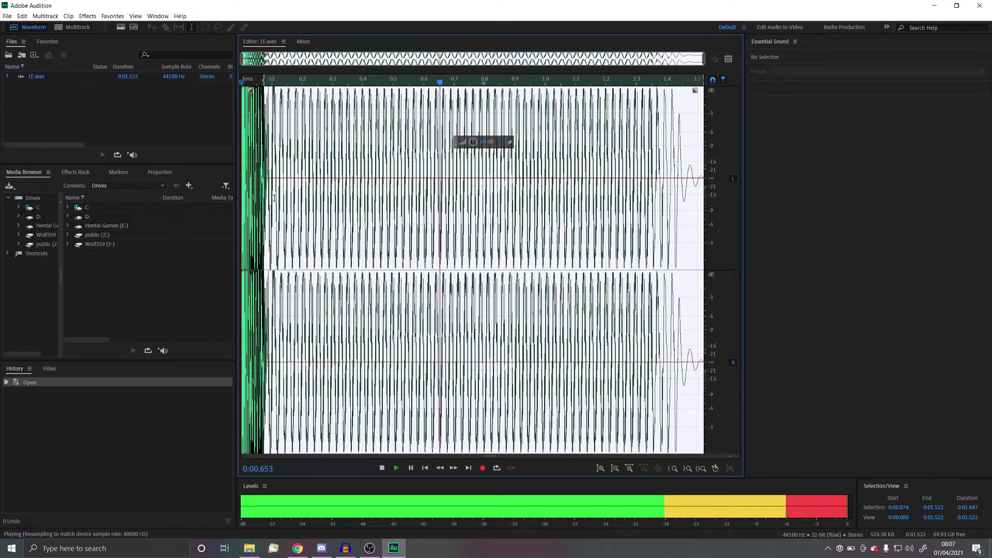
{"action": "left_click", "coordinate": [253, 83]}
{"action": "left_click_drag", "start_coordinate": [255, 85], "coordinate": [264, 80]}
{"action": "key", "text": "space"}
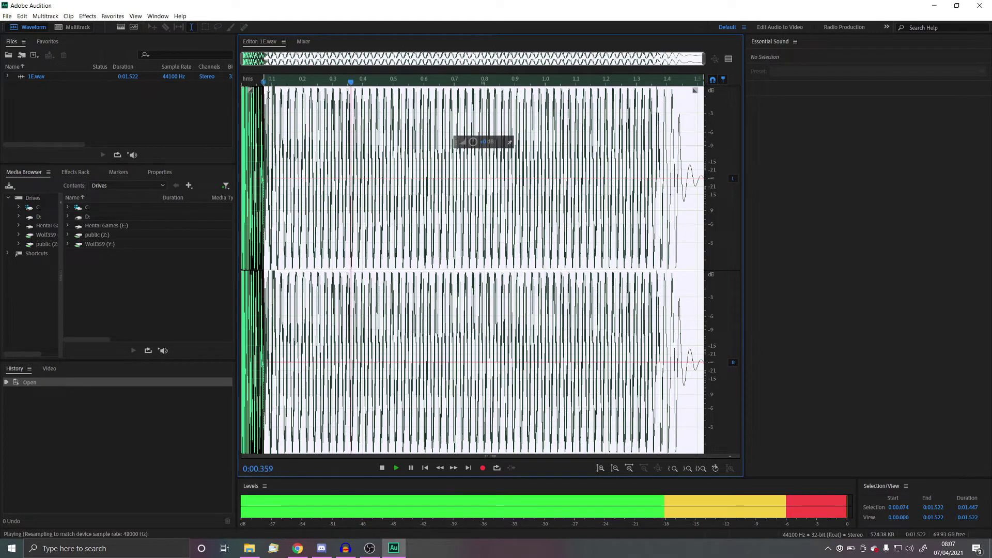
- Bring the file start into view and set the selection start to 0:00.086
{"action": "scroll", "coordinate": [254, 252], "scroll_direction": "up", "scroll_amount": 4}
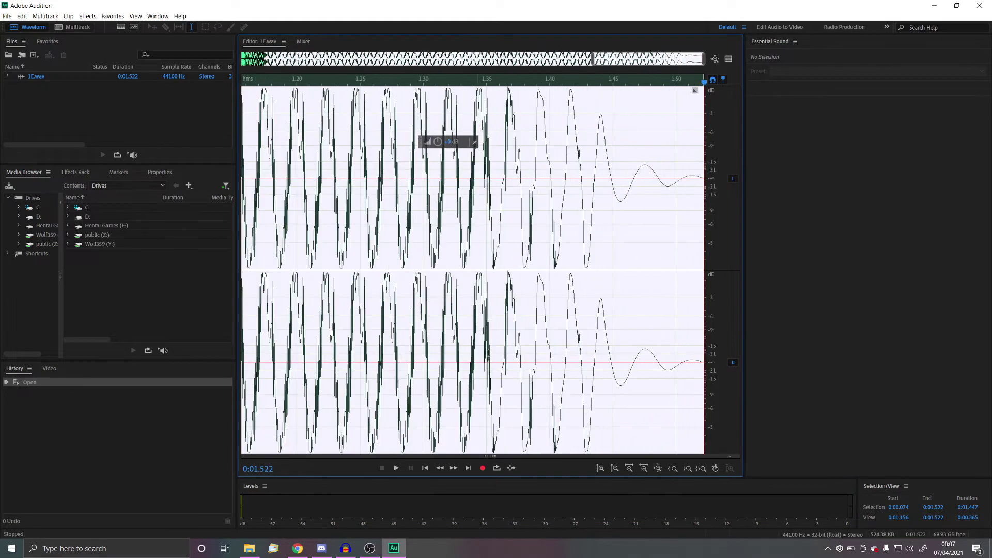
{"action": "left_click_drag", "start_coordinate": [628, 60], "coordinate": [244, 58]}
{"action": "scroll", "coordinate": [265, 57], "scroll_direction": "down", "scroll_amount": 4}
{"action": "left_click_drag", "start_coordinate": [264, 114], "coordinate": [267, 231]}
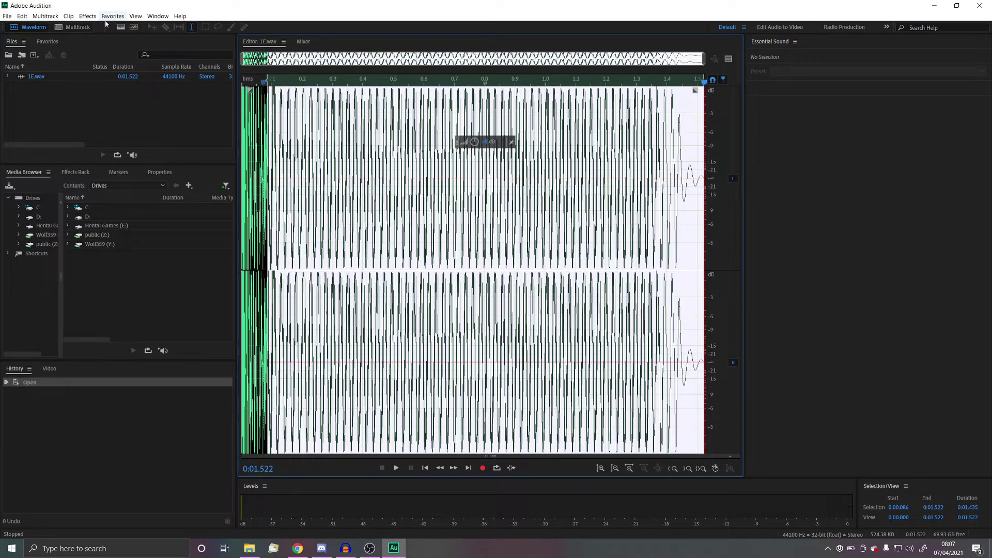
- Choose Effects > Time and Pitch > Stretch and Pitch (process) for the kick
{"action": "left_click", "coordinate": [87, 16]}
{"action": "mouse_move", "coordinate": [138, 202]}
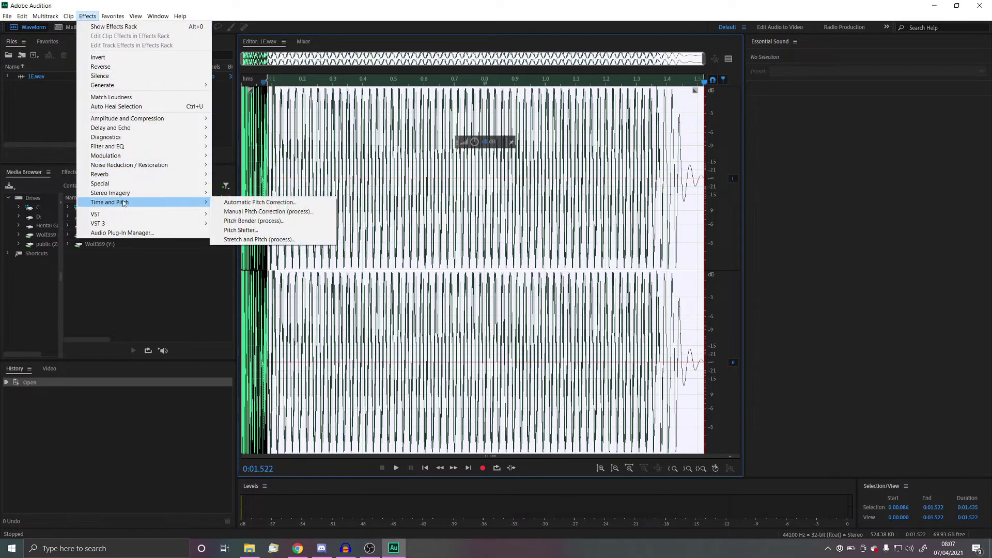
{"action": "left_click", "coordinate": [259, 239]}
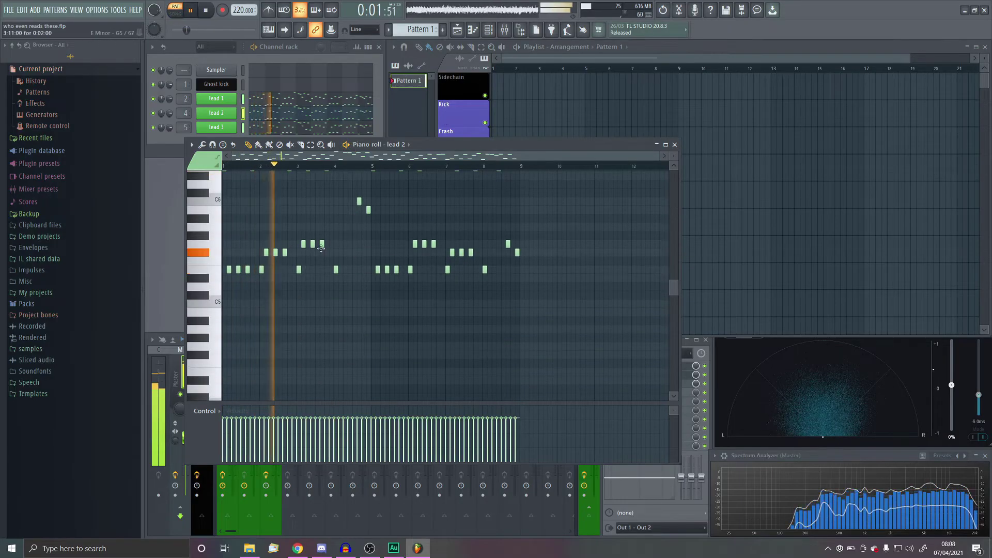
{"action": "scroll", "coordinate": [321, 249], "scroll_direction": "up", "scroll_amount": 3}
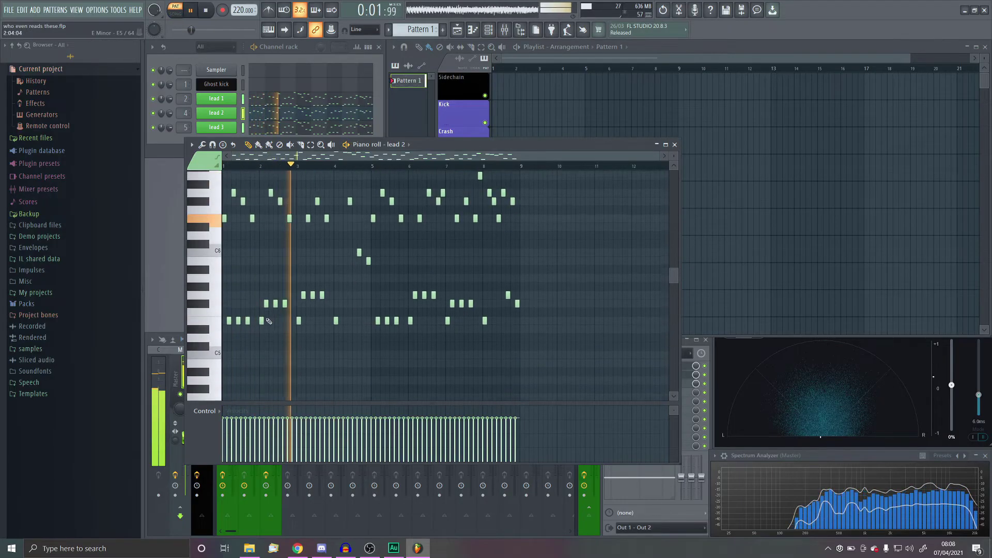
{"action": "key", "text": "space"}
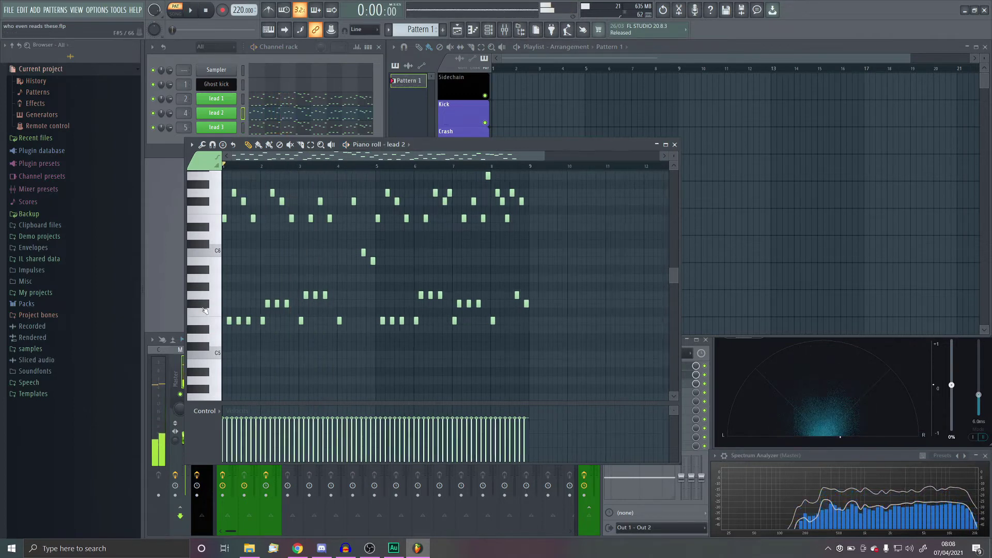
{"action": "scroll", "coordinate": [243, 321], "scroll_direction": "up", "scroll_amount": 3}
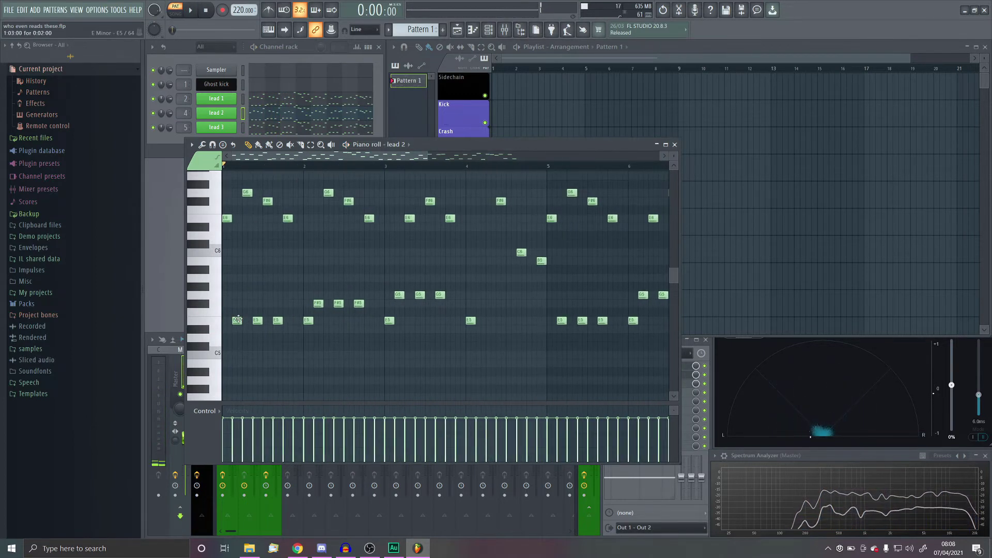
{"action": "scroll", "coordinate": [238, 319], "scroll_direction": "down", "scroll_amount": 2}
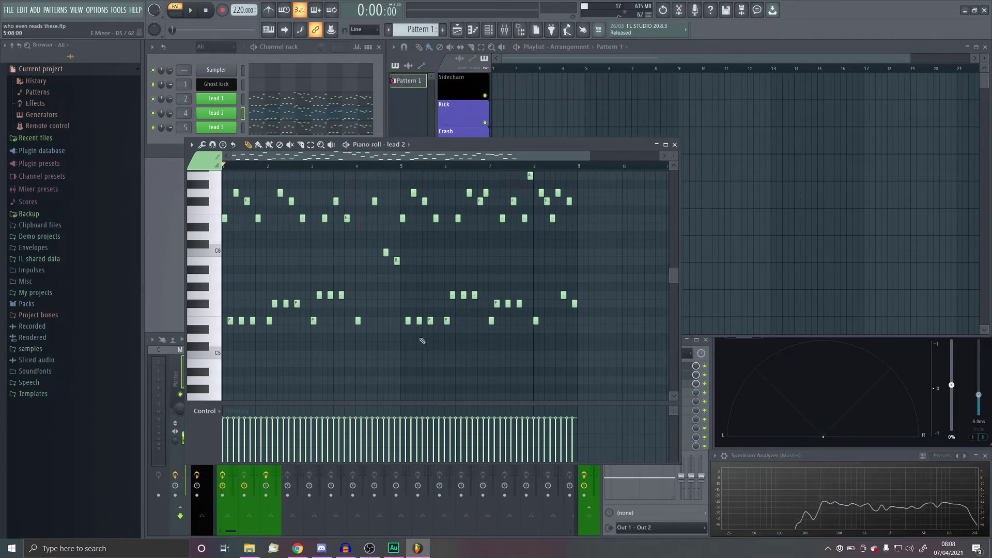
{"action": "scroll", "coordinate": [388, 362], "scroll_direction": "up", "scroll_amount": 2}
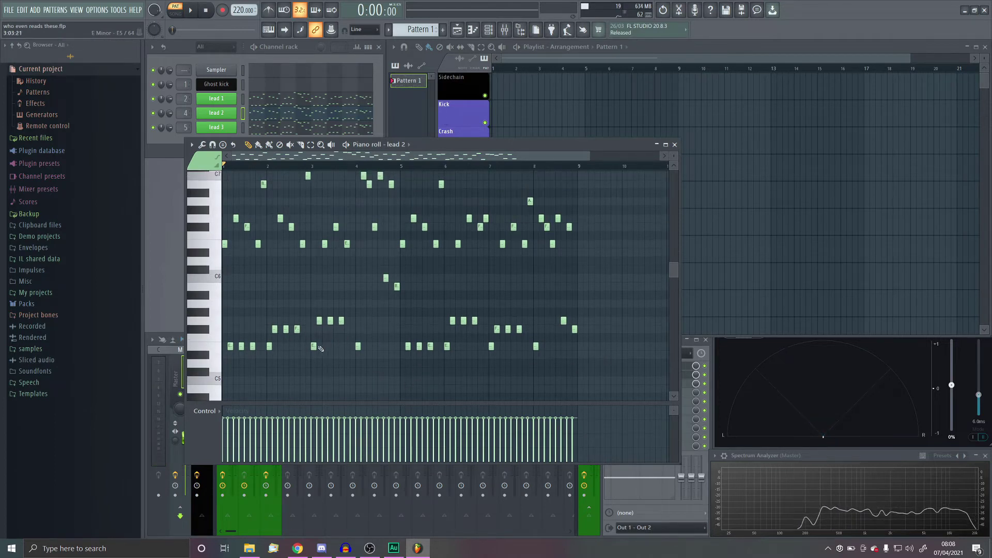
{"action": "left_click", "coordinate": [215, 347]}
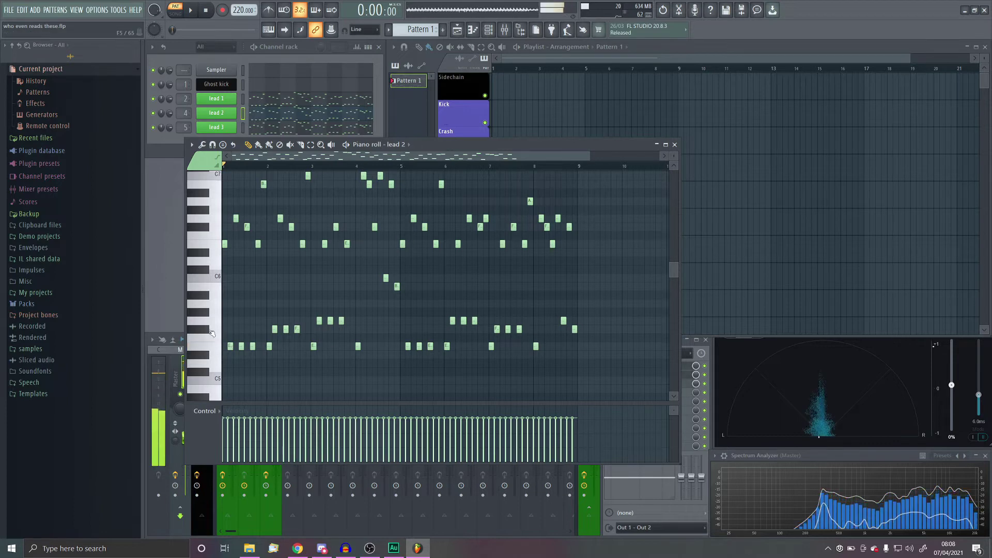
{"action": "left_click", "coordinate": [207, 329]}
{"action": "left_click", "coordinate": [217, 321]}
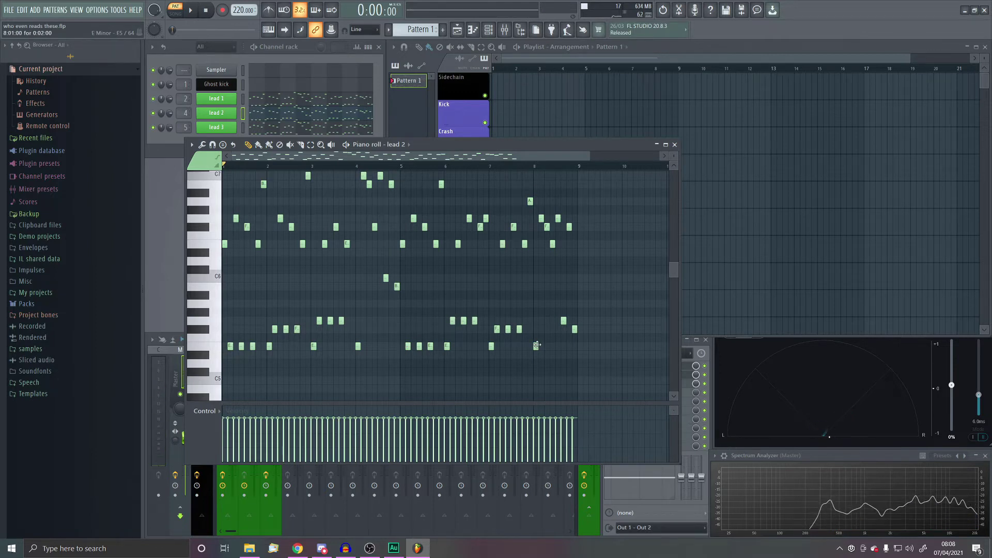
{"action": "left_click", "coordinate": [536, 346]}
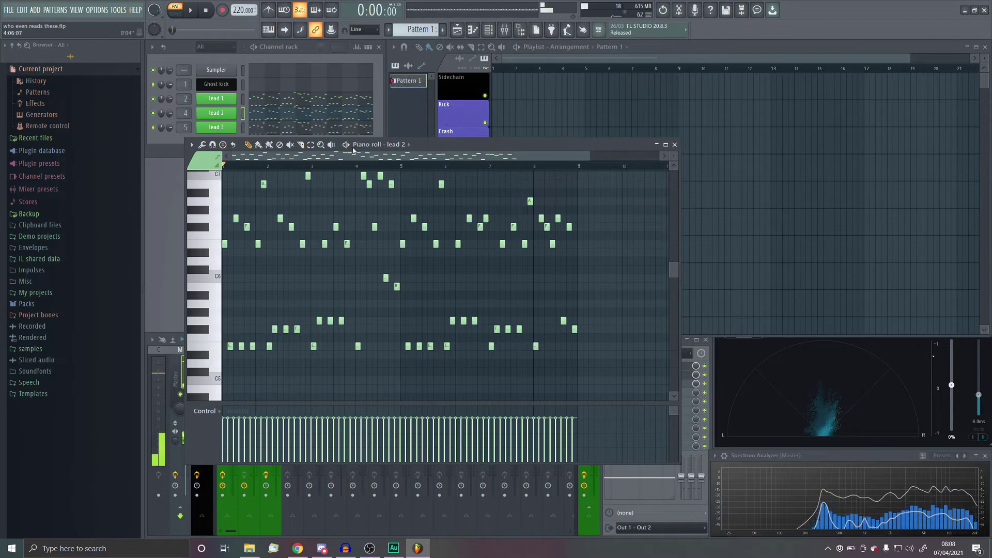
{"action": "left_click", "coordinate": [346, 145]}
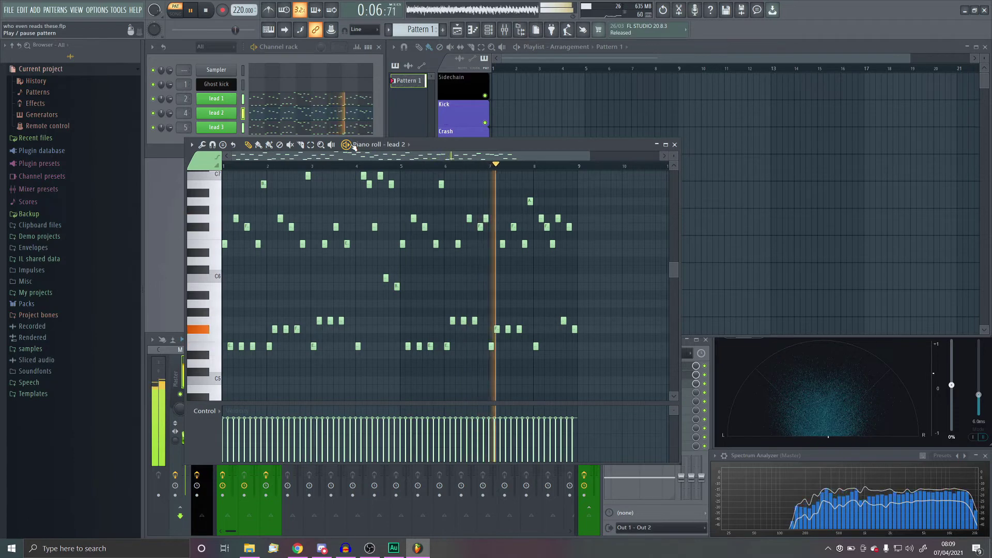
{"action": "key", "text": "space"}
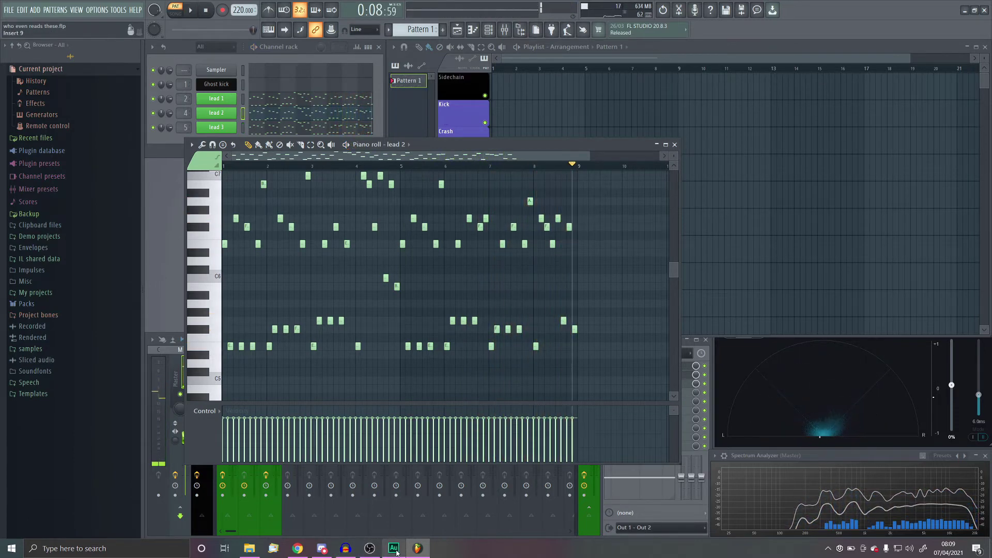
- Pitch the kick up 2 semitones, preview it, and save it as 1F#.wav
{"action": "left_click", "coordinate": [393, 548]}
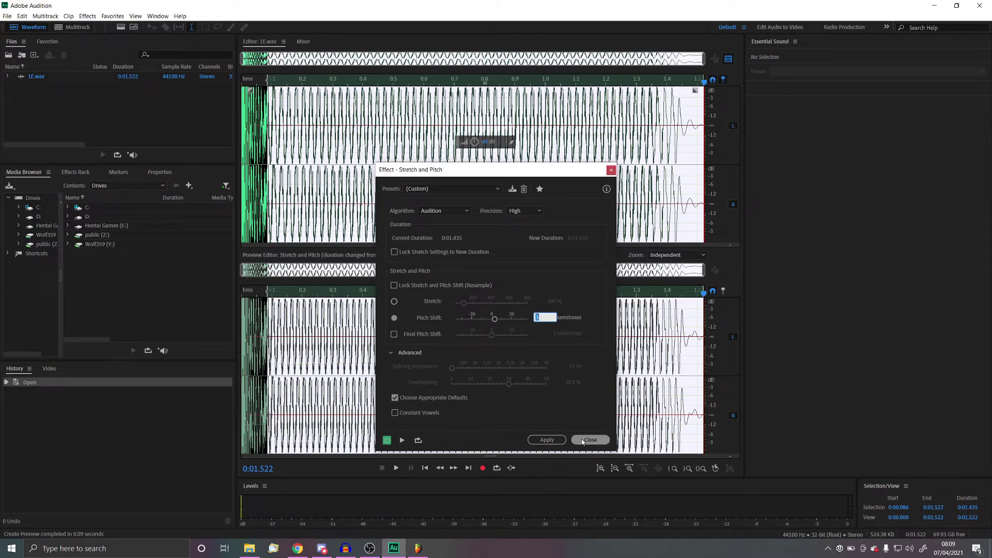
{"action": "type", "text": "2"}
{"action": "left_click", "coordinate": [547, 440]}
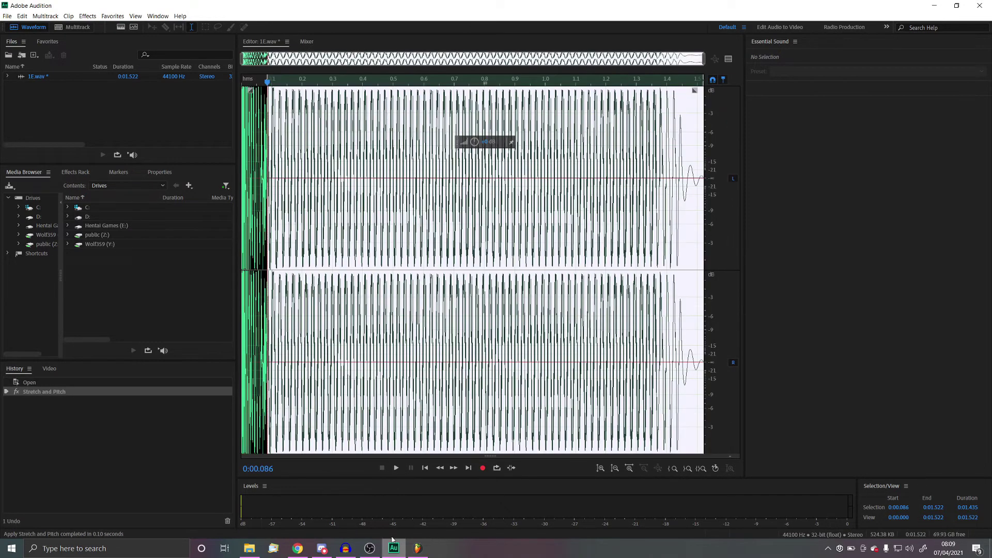
{"action": "key", "text": "space"}
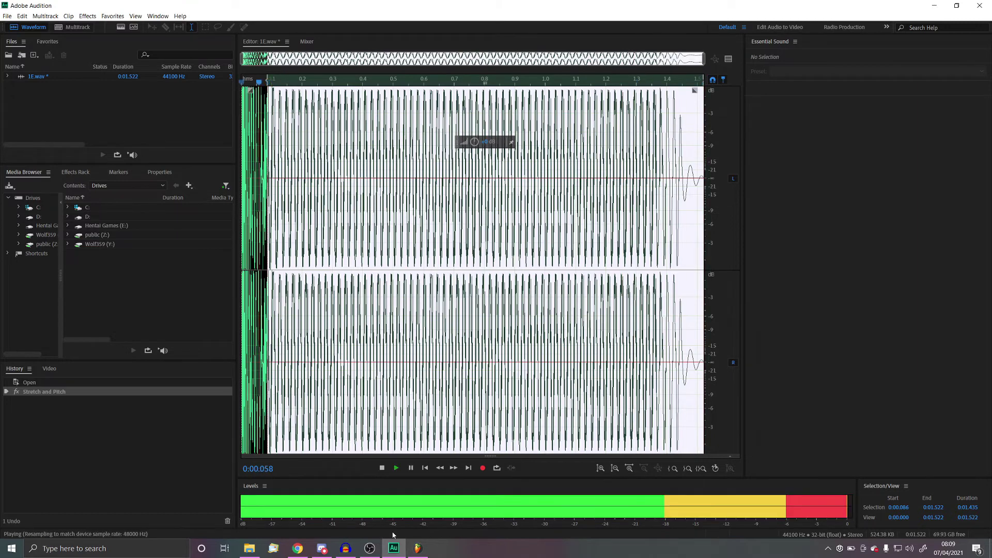
{"action": "key", "text": "space"}
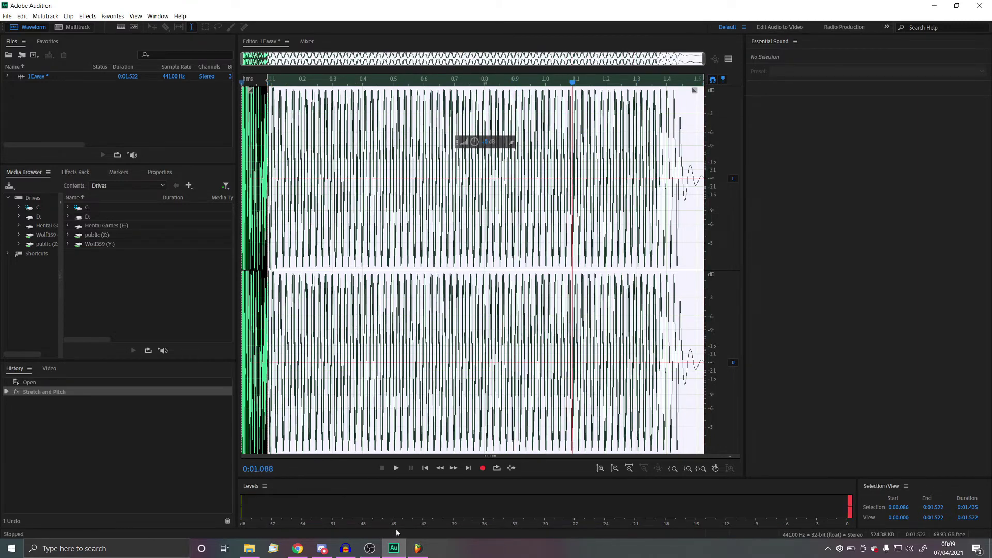
{"action": "key", "text": "ctrl+shift+s"}
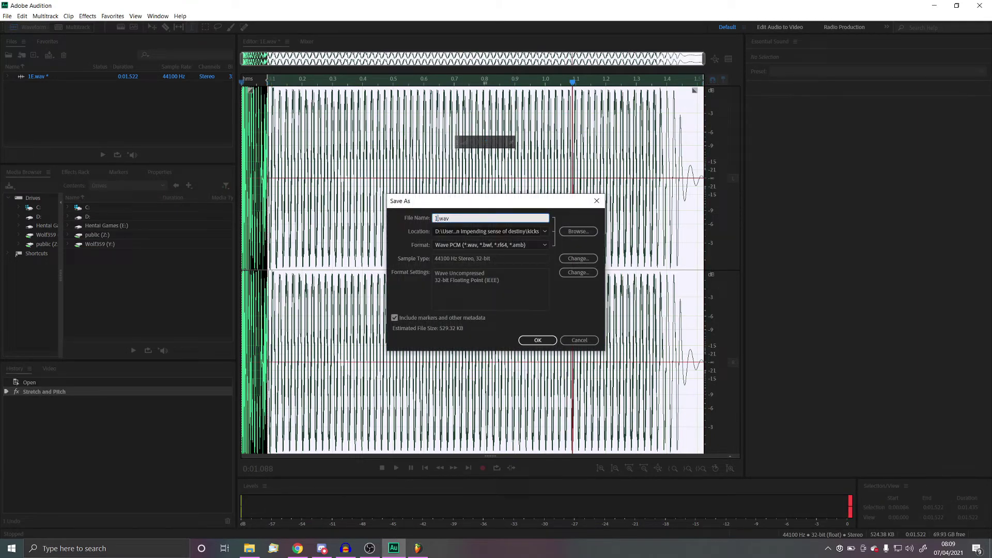
{"action": "type", "text": "1F#"}
{"action": "key", "text": "Return"}
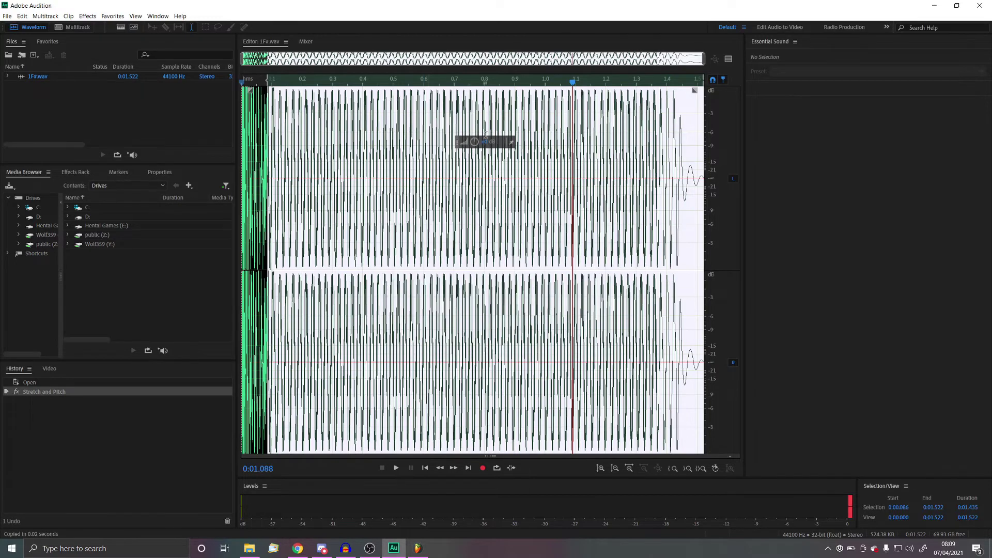
- Undo that shift, apply a 3-semitone Stretch and Pitch, and save the kick as 1G.wav
{"action": "key", "text": "ctrl+z"}
{"action": "left_click", "coordinate": [98, 17]}
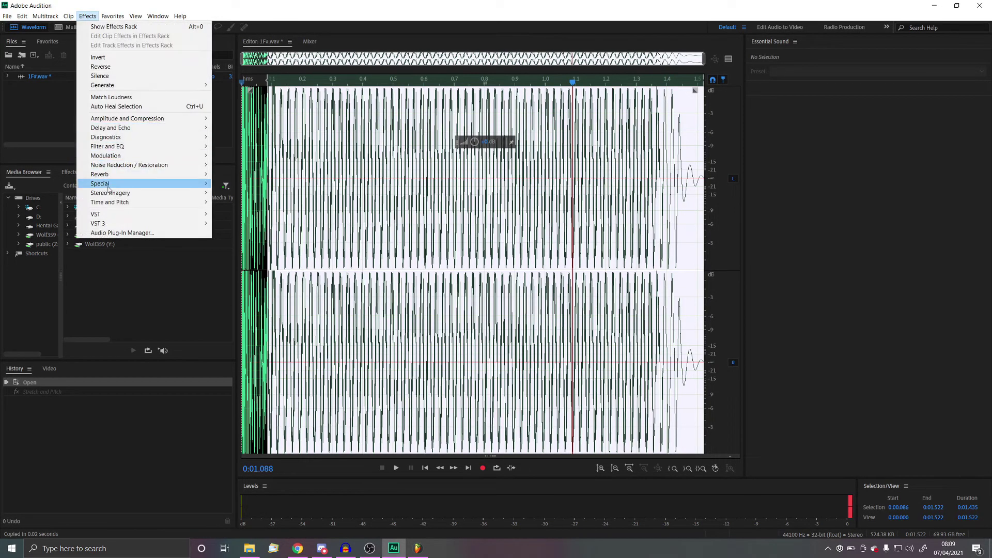
{"action": "mouse_move", "coordinate": [155, 202]}
{"action": "left_click", "coordinate": [293, 241]}
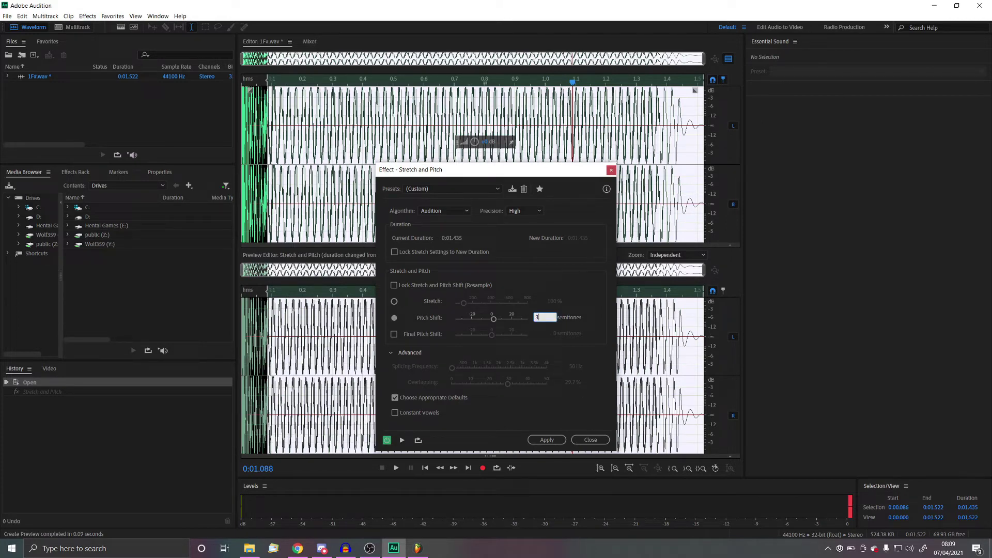
{"action": "key", "text": "Return"}
{"action": "key", "text": "Return"}
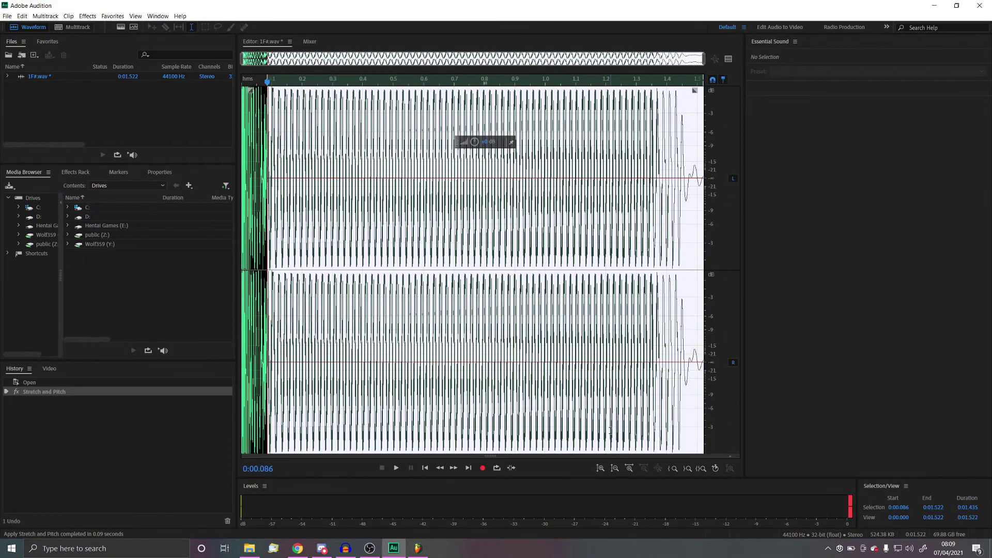
{"action": "key", "text": "ctrl+shift+s"}
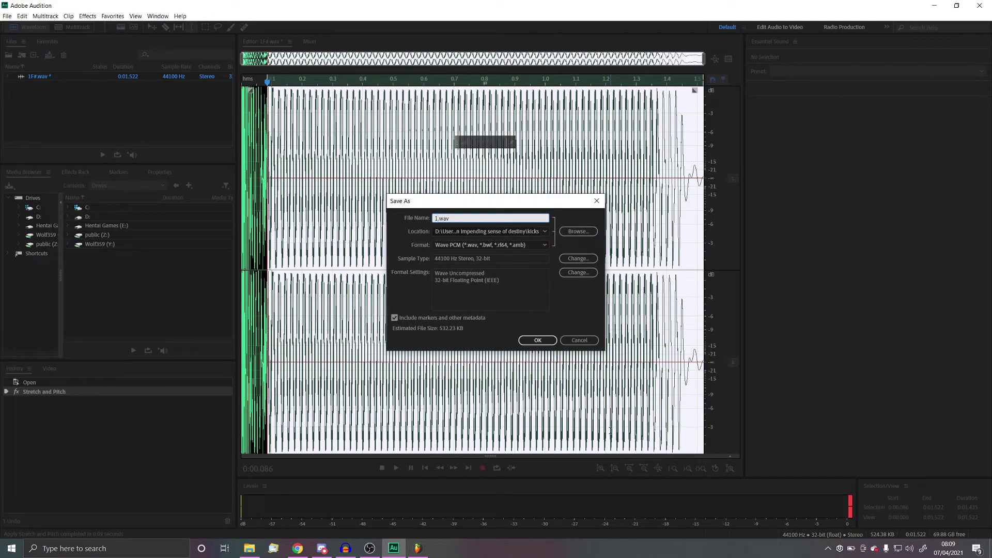
{"action": "key", "text": "Return"}
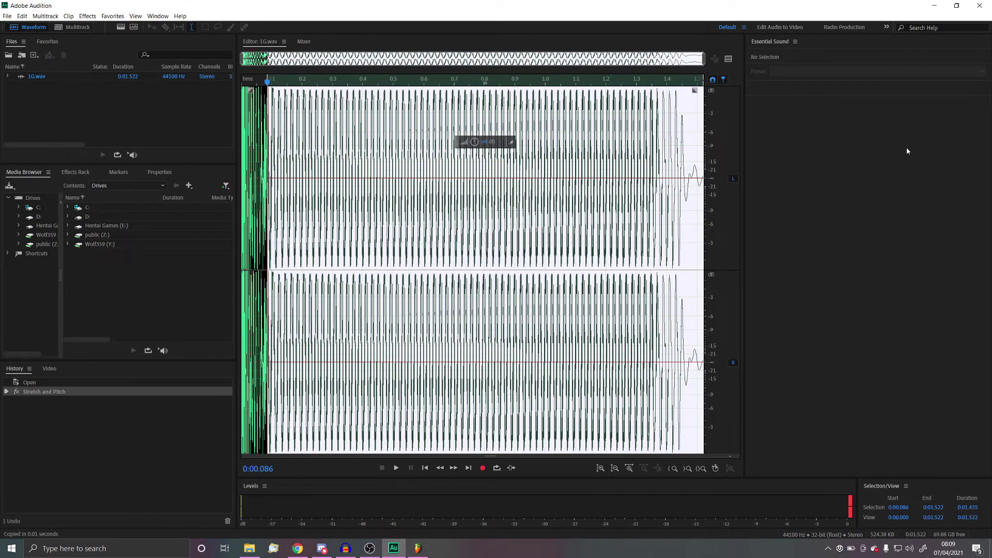
- Close Audition and drag 1G.wav from the kicks folder into the Playlist
{"action": "left_click", "coordinate": [980, 5]}
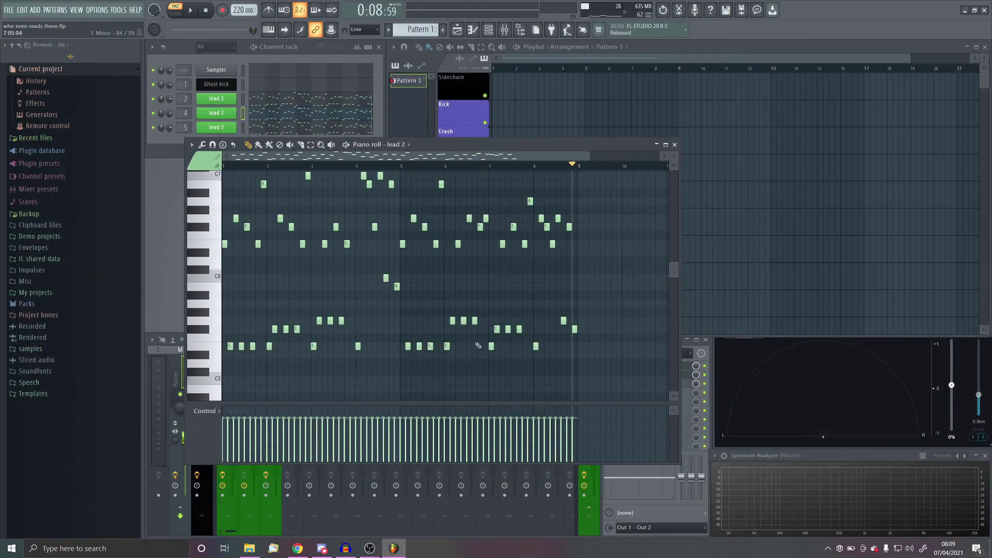
{"action": "left_click", "coordinate": [250, 548]}
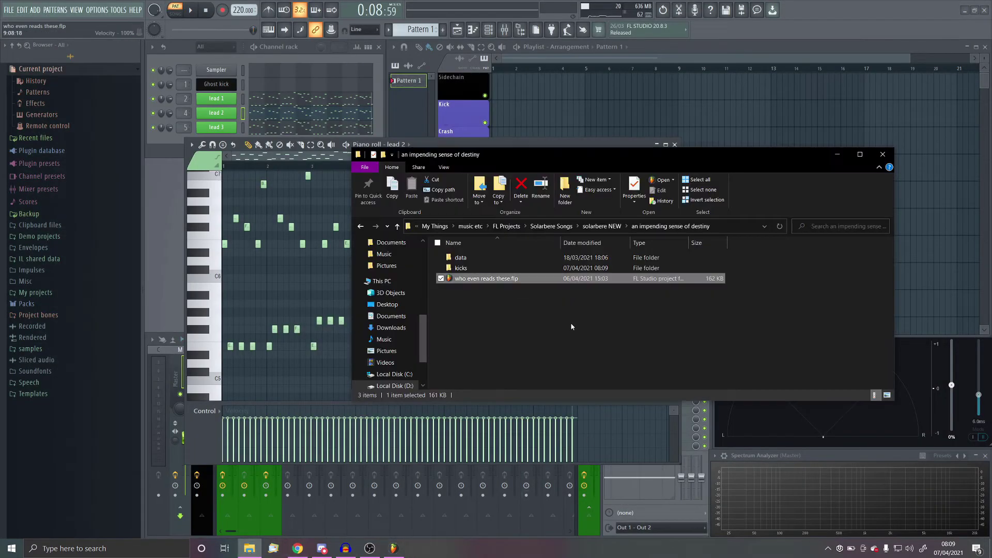
{"action": "double_click", "coordinate": [461, 268]}
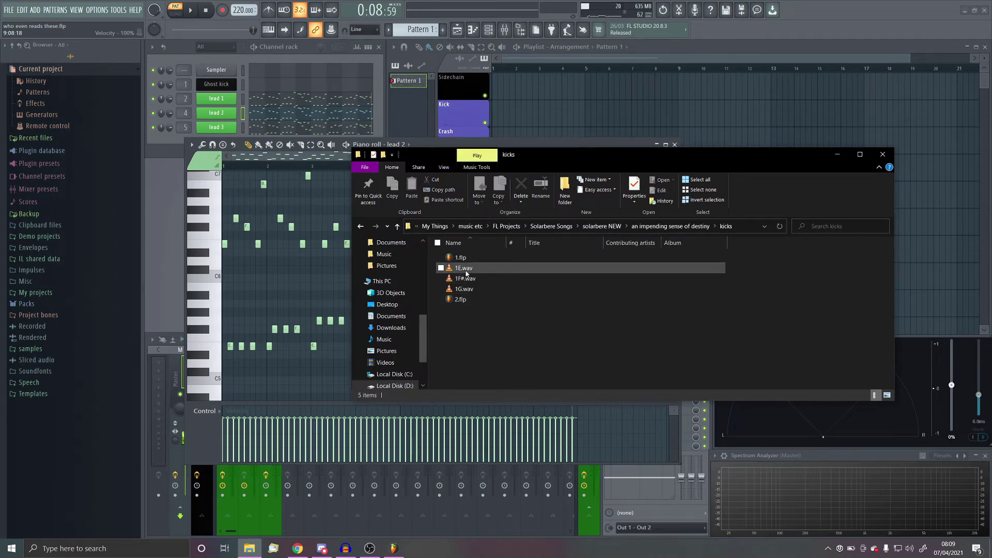
{"action": "left_click", "coordinate": [464, 268]}
{"action": "left_click_drag", "start_coordinate": [470, 290], "coordinate": [702, 273]}
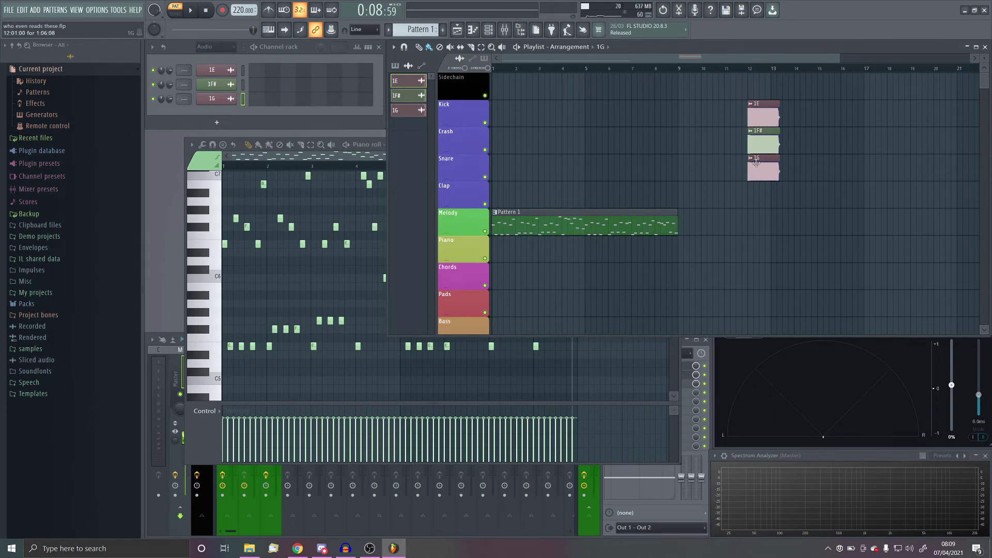
- Line up the 1E, 1F# and 1G clips at the start of the Kick track
{"action": "left_click_drag", "start_coordinate": [761, 125], "coordinate": [505, 124]}
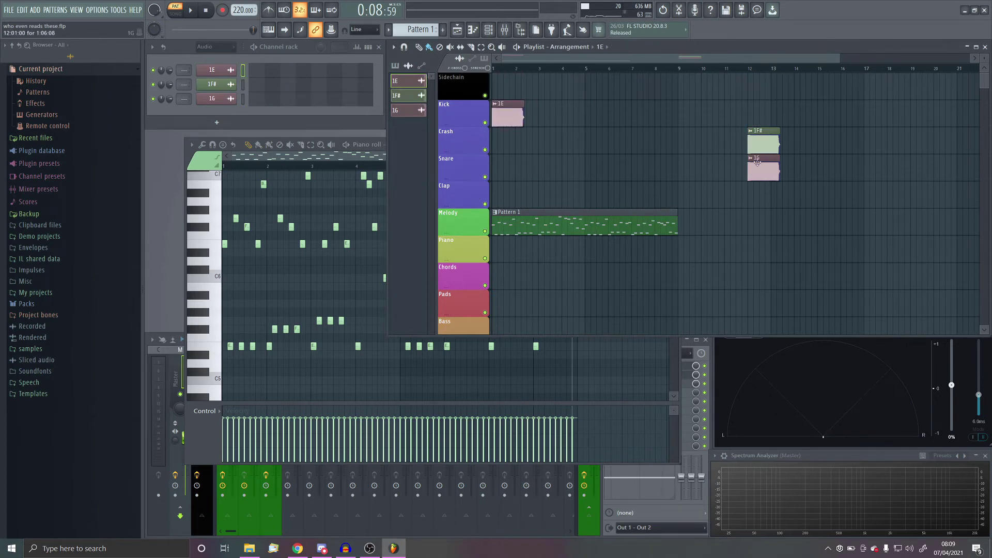
{"action": "left_click_drag", "start_coordinate": [760, 131], "coordinate": [550, 104]}
{"action": "left_click_drag", "start_coordinate": [755, 158], "coordinate": [570, 82]}
{"action": "scroll", "coordinate": [501, 124], "scroll_direction": "up", "scroll_amount": 5}
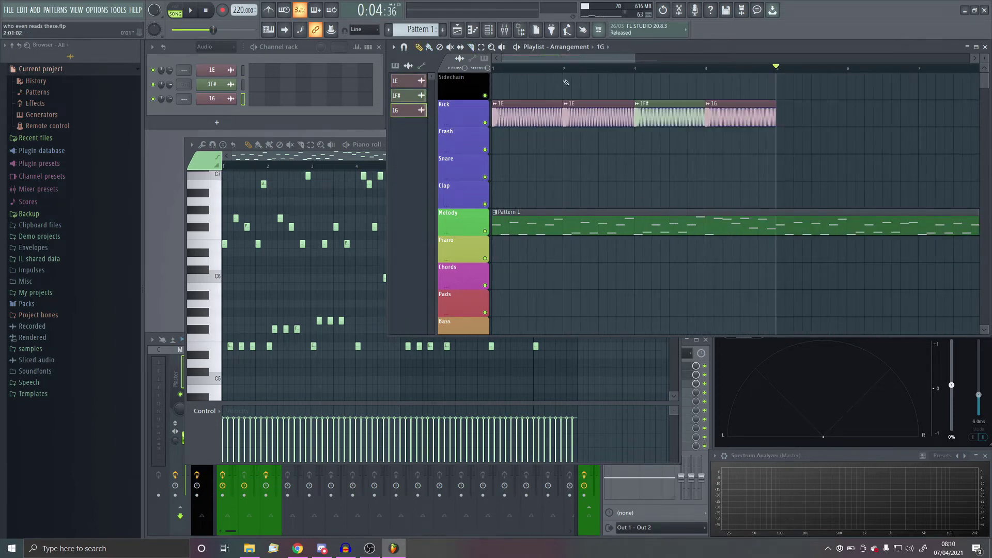
- Play from the song start and reorder the Kick clips to 1E, 1F#, 1G, 1E
{"action": "left_click", "coordinate": [498, 69]}
{"action": "key", "text": "space"}
{"action": "key", "text": "space"}
{"action": "left_click_drag", "start_coordinate": [603, 116], "coordinate": [719, 171]}
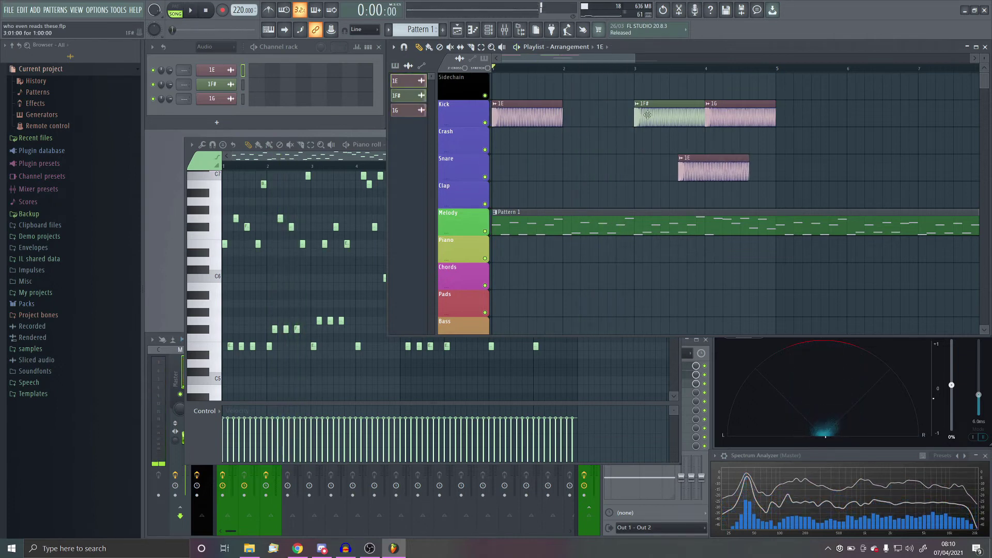
{"action": "left_click_drag", "start_coordinate": [666, 116], "coordinate": [595, 117]}
{"action": "left_click_drag", "start_coordinate": [718, 116], "coordinate": [648, 116]}
{"action": "left_click_drag", "start_coordinate": [718, 170], "coordinate": [670, 122]}
- Paste the kick clips from bar 5, delete a stray Snare clip, and move 1F# to bar 7
{"action": "scroll", "coordinate": [744, 137], "scroll_direction": "down", "scroll_amount": 2}
{"action": "scroll", "coordinate": [823, 160], "scroll_direction": "up", "scroll_amount": 2}
{"action": "left_click", "coordinate": [710, 174]}
{"action": "right_click", "coordinate": [715, 170]}
{"action": "left_click_drag", "start_coordinate": [744, 144], "coordinate": [744, 116]}
{"action": "scroll", "coordinate": [724, 116], "scroll_direction": "down", "scroll_amount": 2}
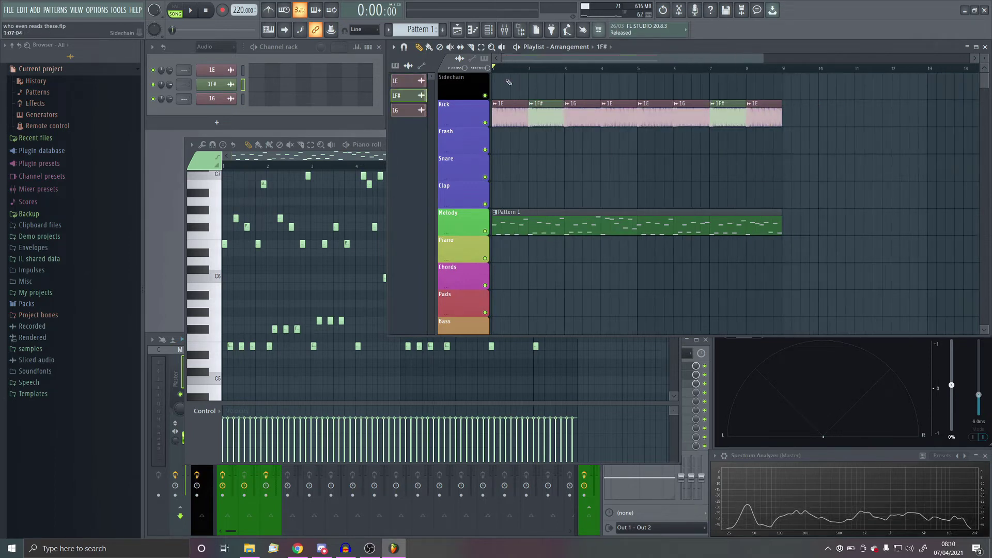
{"action": "key", "text": "space"}
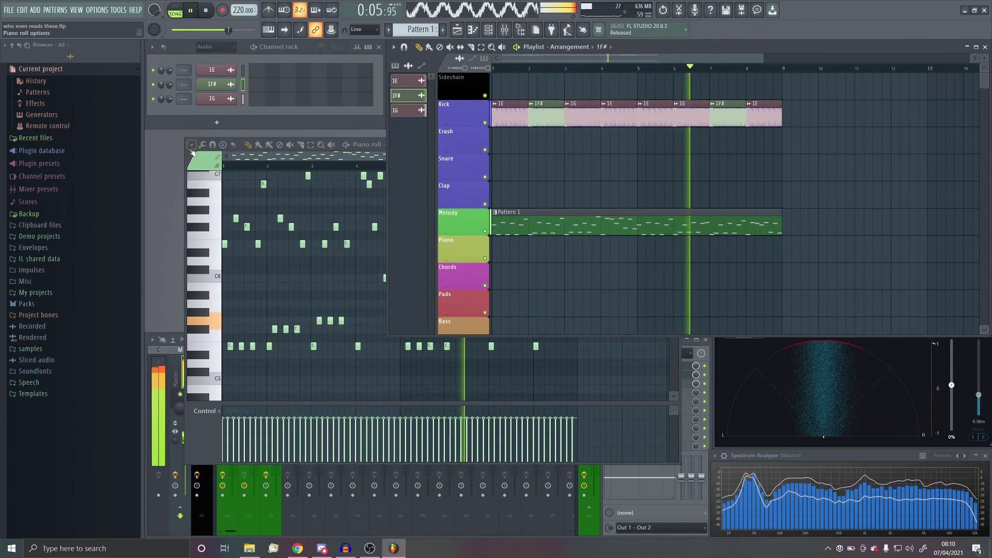
- Check the melody's piano roll, then select all Kick clips and shorten them into slices
{"action": "left_click", "coordinate": [368, 144]}
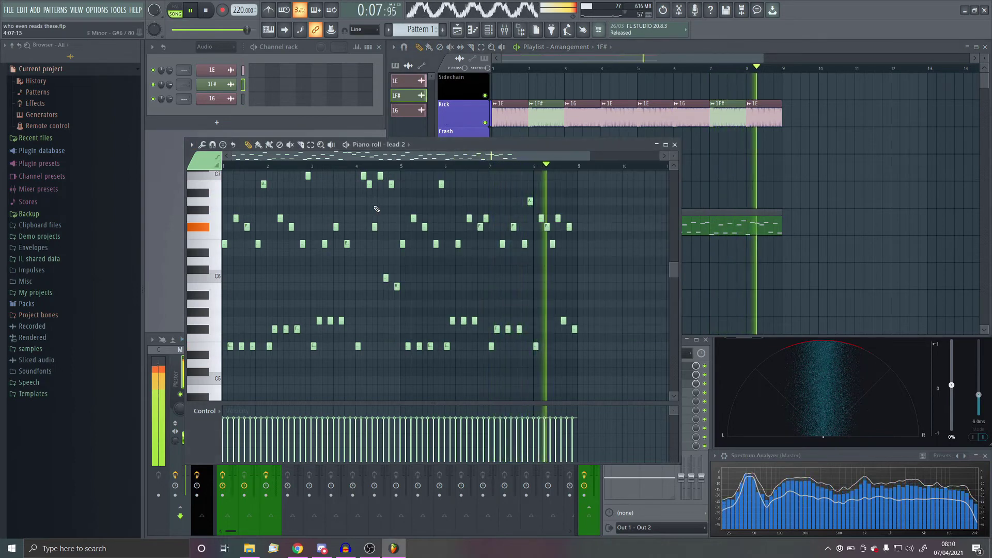
{"action": "key", "text": "space"}
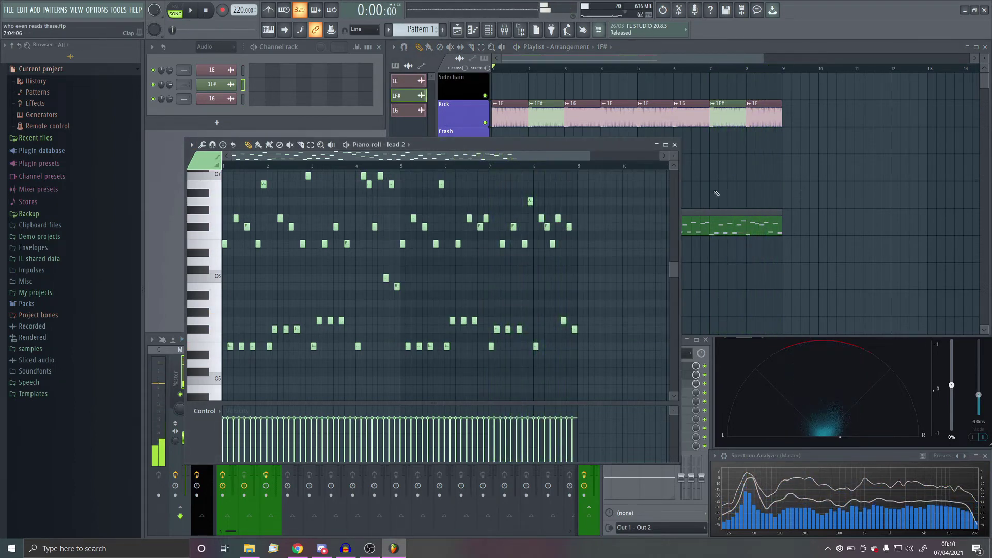
{"action": "left_click", "coordinate": [676, 147]}
{"action": "left_click_drag", "start_coordinate": [862, 116], "coordinate": [494, 108]}
{"action": "scroll", "coordinate": [495, 109], "scroll_direction": "up", "scroll_amount": 4}
{"action": "left_click_drag", "start_coordinate": [567, 108], "coordinate": [509, 115]}
- Clone the kick slices, undo the extra clones, and shorten the clips further
{"action": "scroll", "coordinate": [551, 130], "scroll_direction": "down", "scroll_amount": 2}
{"action": "scroll", "coordinate": [504, 121], "scroll_direction": "up", "scroll_amount": 4}
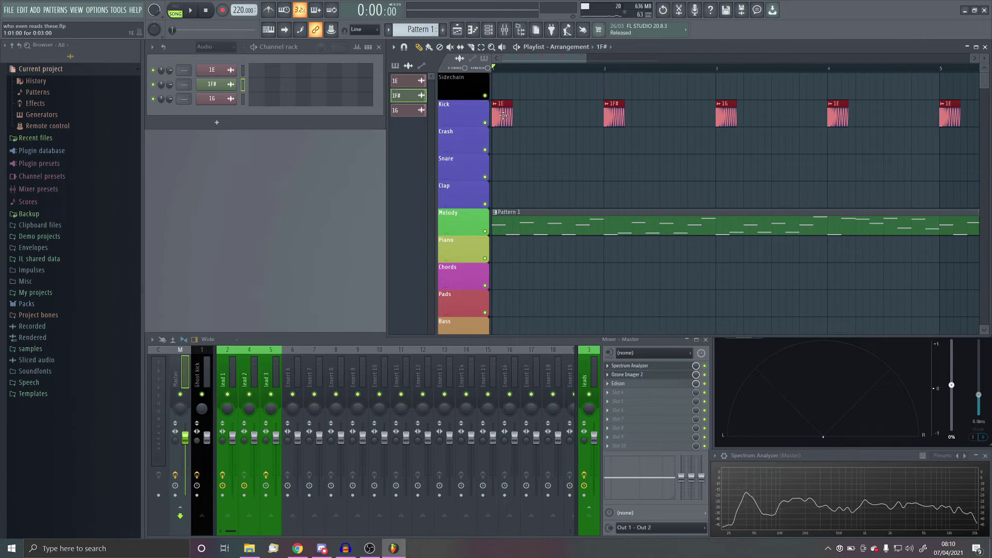
{"action": "key", "text": "ctrl+b"}
{"action": "key", "text": "ctrl+b"}
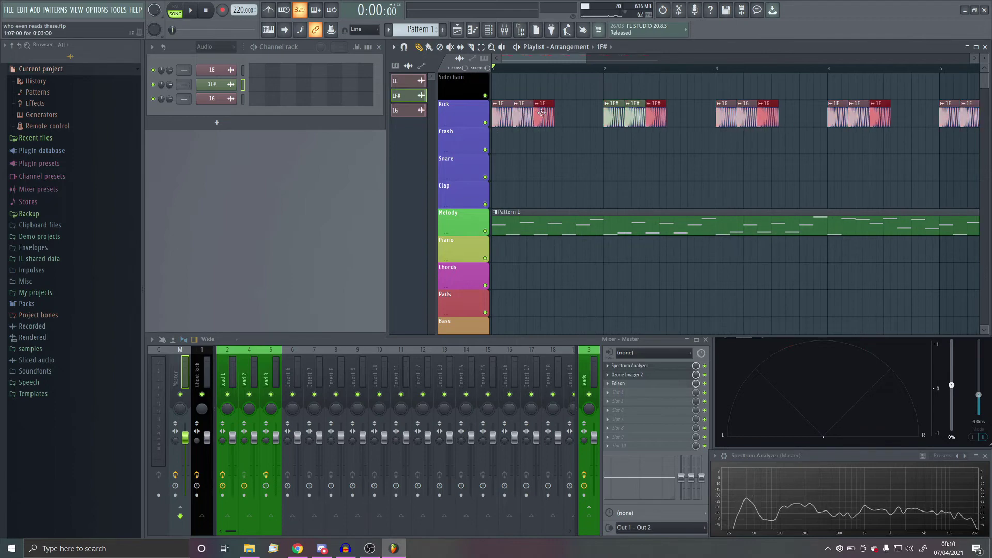
{"action": "left_click_drag", "start_coordinate": [540, 112], "coordinate": [564, 117]}
{"action": "key", "text": "ctrl+alt+z"}
{"action": "key", "text": "ctrl+alt+z"}
{"action": "key", "text": "ctrl+alt+z"}
{"action": "scroll", "coordinate": [505, 115], "scroll_direction": "up", "scroll_amount": 2}
{"action": "scroll", "coordinate": [504, 115], "scroll_direction": "up", "scroll_amount": 2}
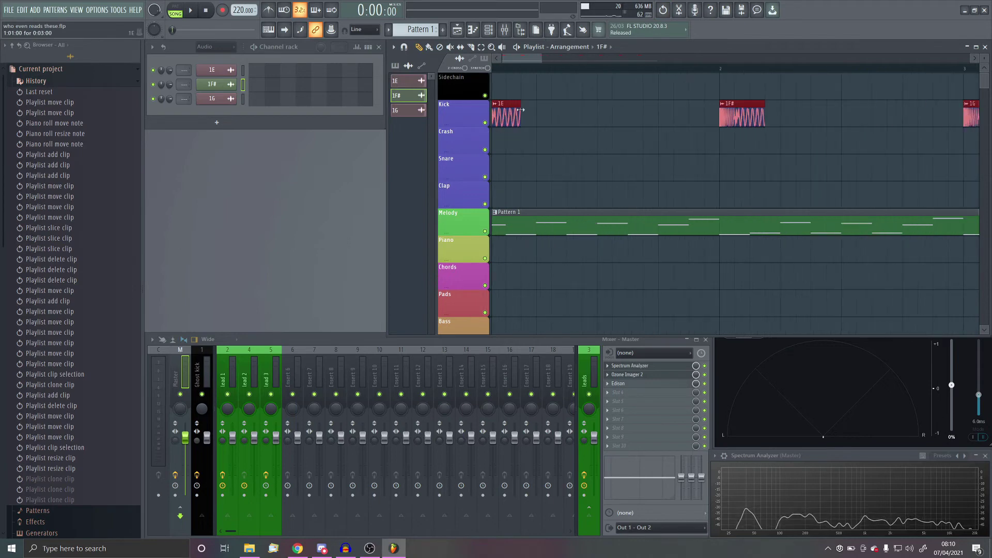
{"action": "mouse_move", "coordinate": [524, 113]}
{"action": "left_mouse_down"}
{"action": "mouse_move", "coordinate": [510, 113]}
{"action": "mouse_move", "coordinate": [531, 113]}
{"action": "left_mouse_up"}
- Clone the kick slices twice more to fill through bar 9 and play it back
{"action": "scroll", "coordinate": [517, 116], "scroll_direction": "down", "scroll_amount": 4}
{"action": "scroll", "coordinate": [496, 119], "scroll_direction": "up", "scroll_amount": 1}
{"action": "scroll", "coordinate": [496, 119], "scroll_direction": "up", "scroll_amount": 1}
{"action": "key", "text": "ctrl+b"}
{"action": "key", "text": "ctrl+b"}
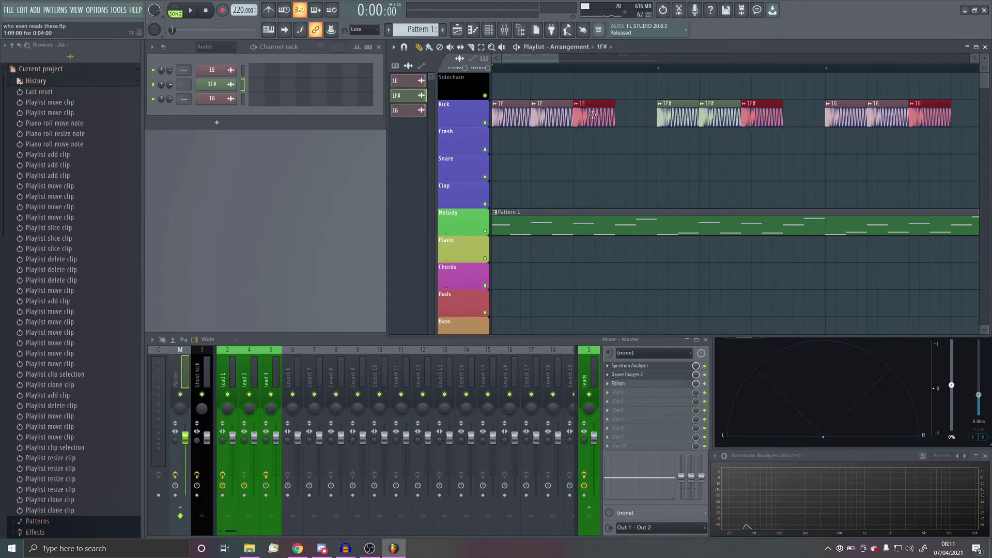
{"action": "key", "text": "ctrl+b"}
{"action": "key", "text": "space"}
{"action": "scroll", "coordinate": [645, 181], "scroll_direction": "down", "scroll_amount": 1}
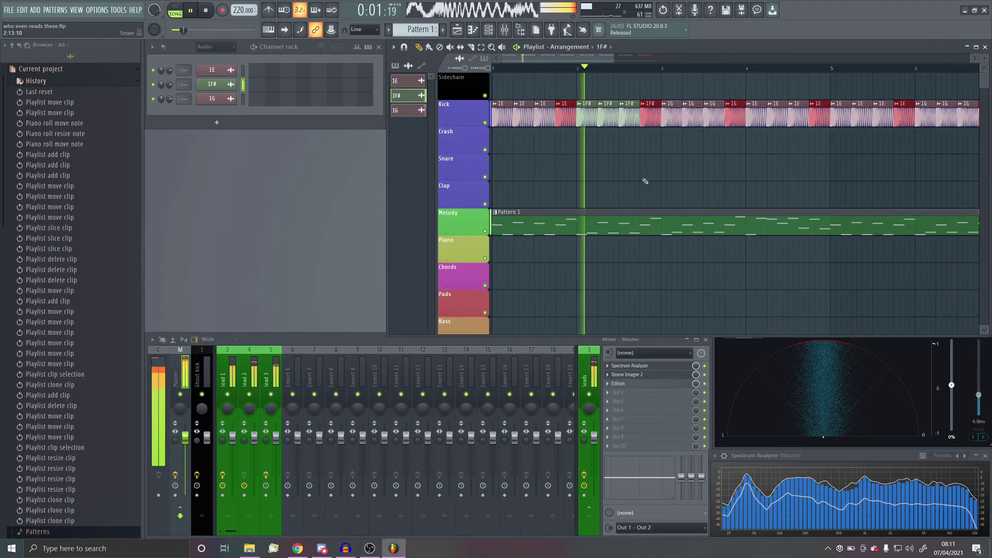
{"action": "scroll", "coordinate": [645, 182], "scroll_direction": "down", "scroll_amount": 1}
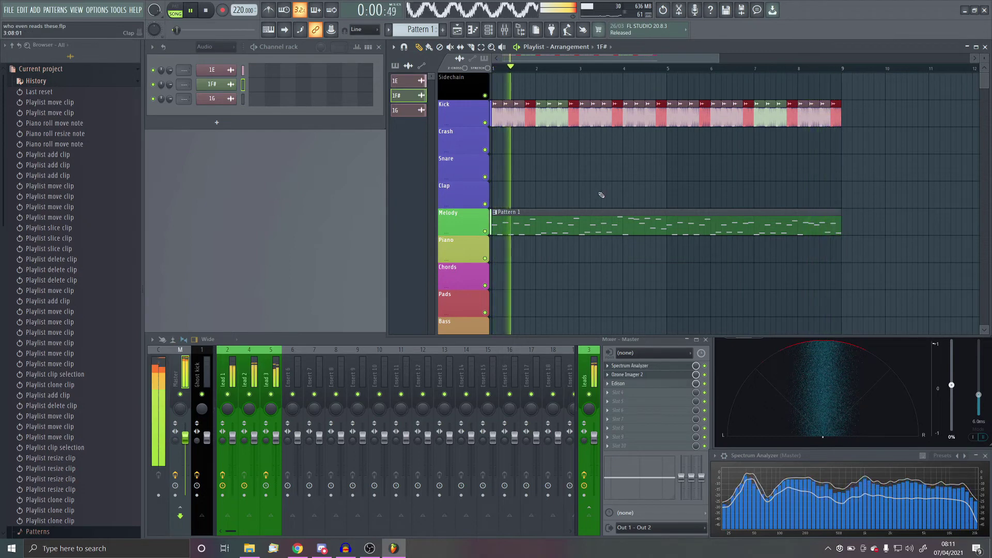
{"action": "key", "text": "space"}
{"action": "scroll", "coordinate": [467, 145], "scroll_direction": "up", "scroll_amount": 4}
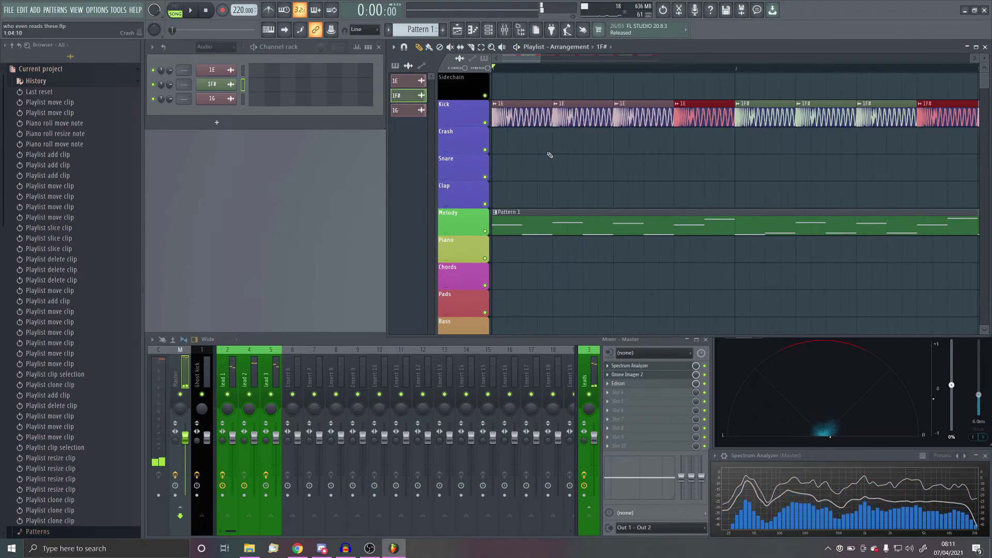
{"action": "scroll", "coordinate": [531, 142], "scroll_direction": "down", "scroll_amount": 4}
- Deselect the kicks, shorten the Kick track clips into short hits, and audition them
{"action": "left_click", "coordinate": [805, 114]}
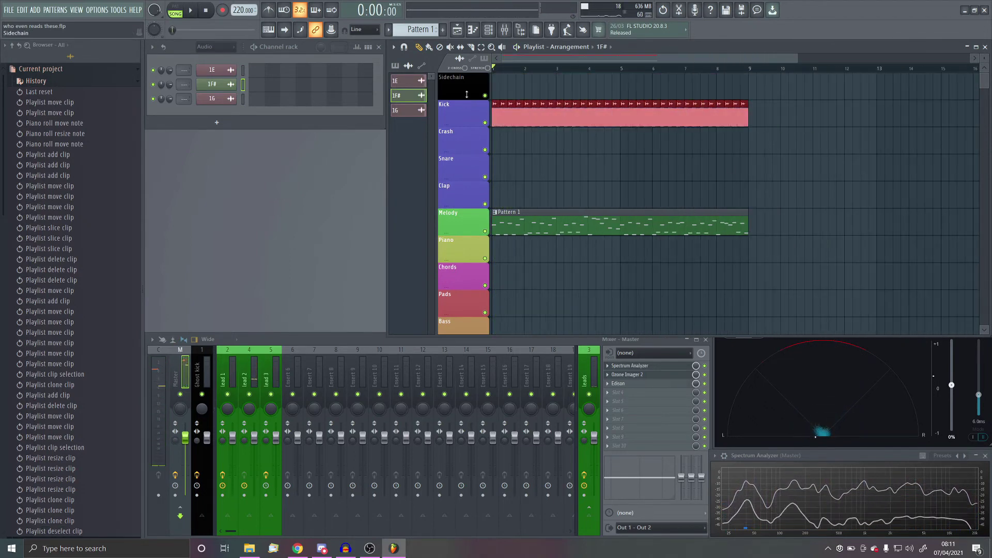
{"action": "scroll", "coordinate": [517, 108], "scroll_direction": "up", "scroll_amount": 4}
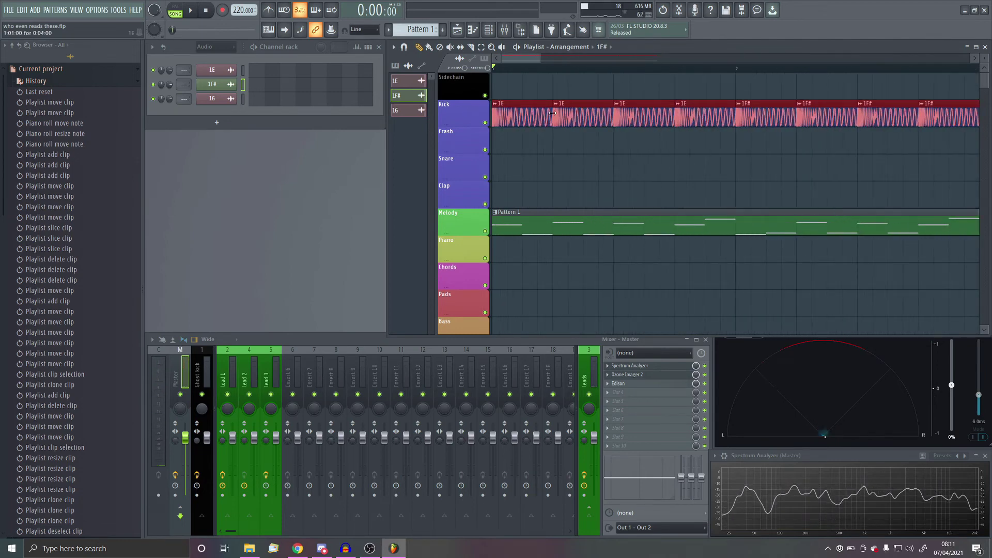
{"action": "mouse_move", "coordinate": [552, 113]}
{"action": "left_mouse_down"}
{"action": "mouse_move", "coordinate": [529, 120]}
{"action": "mouse_move", "coordinate": [541, 120]}
{"action": "left_mouse_up"}
{"action": "key", "text": "space"}
{"action": "scroll", "coordinate": [540, 138], "scroll_direction": "down", "scroll_amount": 2}
{"action": "key", "text": "space"}
{"action": "scroll", "coordinate": [587, 142], "scroll_direction": "up", "scroll_amount": 2}
{"action": "scroll", "coordinate": [590, 139], "scroll_direction": "up", "scroll_amount": 2}
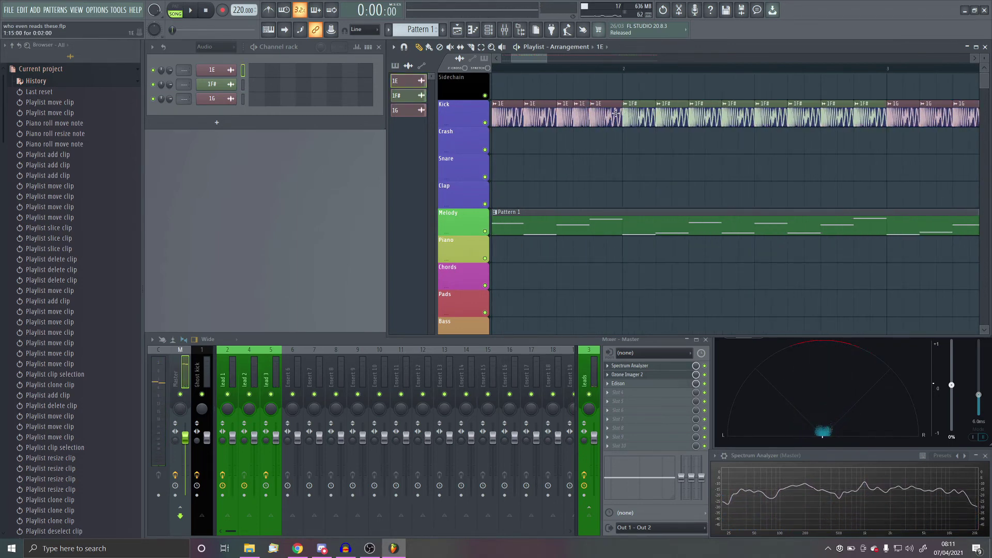
{"action": "scroll", "coordinate": [605, 110], "scroll_direction": "up", "scroll_amount": 3}
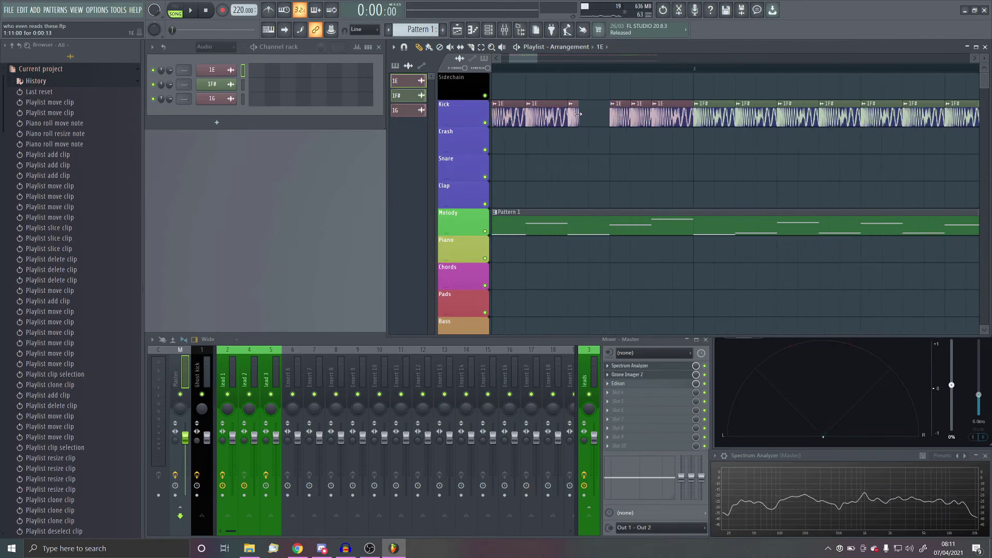
{"action": "scroll", "coordinate": [576, 115], "scroll_direction": "up", "scroll_amount": 2}
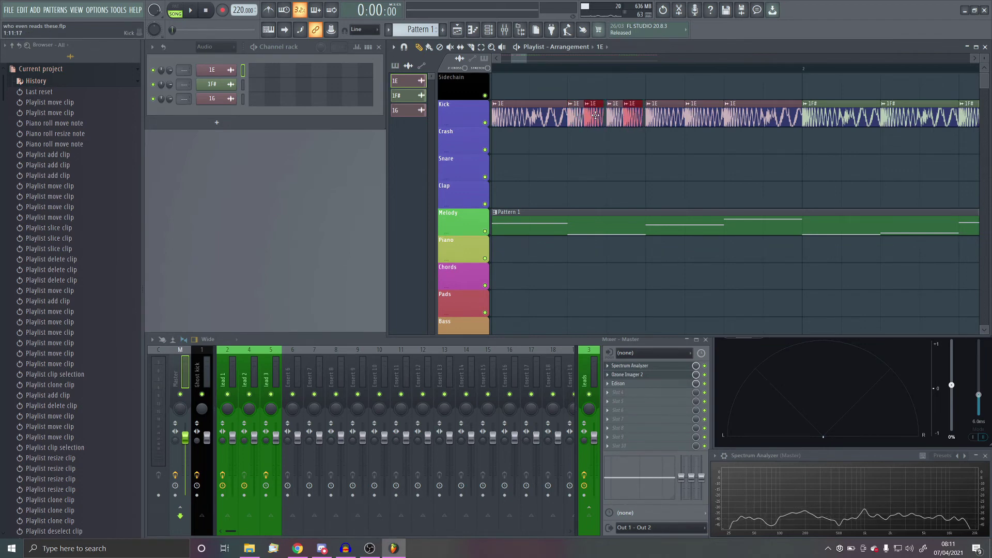
- Nudge two 1E clips later, shorten the last 1E before bar 2, and add another 1E
{"action": "mouse_move", "coordinate": [596, 116]}
{"action": "left_mouse_down"}
{"action": "mouse_move", "coordinate": [597, 168]}
{"action": "mouse_move", "coordinate": [598, 114]}
{"action": "left_mouse_up"}
{"action": "key", "text": "space"}
{"action": "key", "text": "space"}
{"action": "scroll", "coordinate": [704, 115], "scroll_direction": "down", "scroll_amount": 2}
{"action": "left_click_drag", "start_coordinate": [707, 116], "coordinate": [672, 114]}
{"action": "left_click", "coordinate": [680, 113]}
{"action": "scroll", "coordinate": [690, 123], "scroll_direction": "down", "scroll_amount": 2}
{"action": "scroll", "coordinate": [699, 130], "scroll_direction": "up", "scroll_amount": 3}
{"action": "scroll", "coordinate": [728, 149], "scroll_direction": "down", "scroll_amount": 4}
{"action": "scroll", "coordinate": [728, 148], "scroll_direction": "up", "scroll_amount": 3}
- Copy the 1F# kick clips later to fill the gaps, then nudge two chopped clips later
{"action": "left_click_drag", "start_coordinate": [610, 135], "coordinate": [754, 117]}
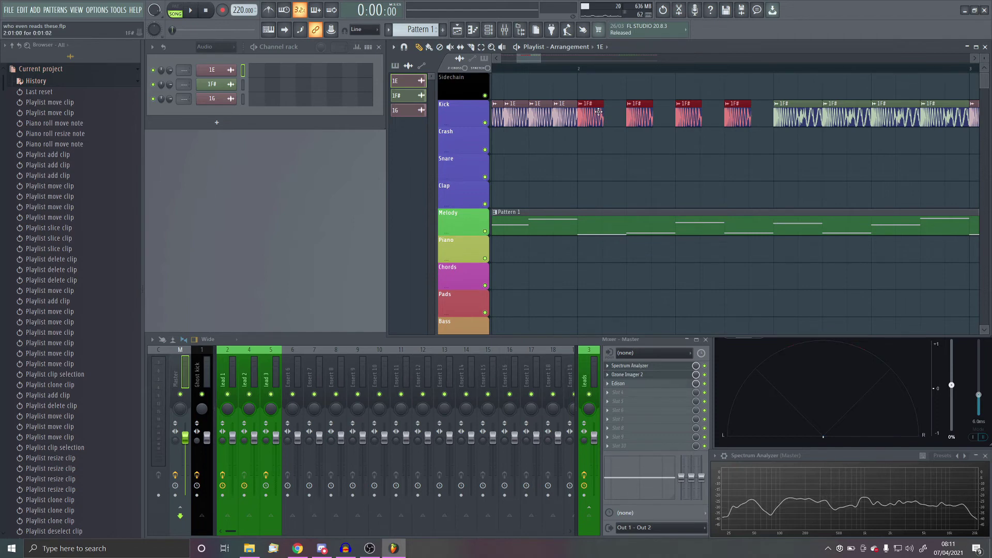
{"action": "left_click_drag", "start_coordinate": [599, 111], "coordinate": [742, 150]}
{"action": "key", "text": "Delete"}
{"action": "left_click_drag", "start_coordinate": [591, 113], "coordinate": [613, 112]}
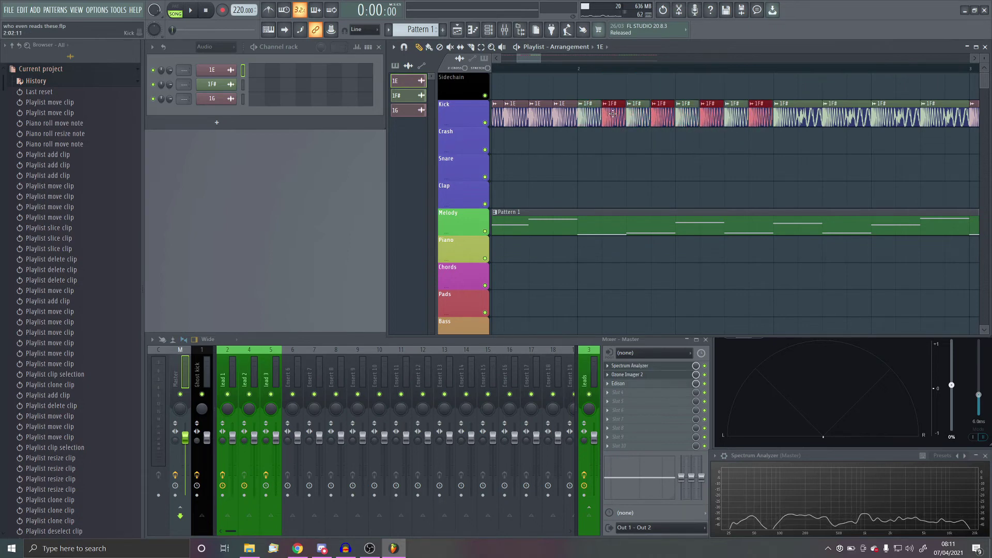
{"action": "key", "text": "space"}
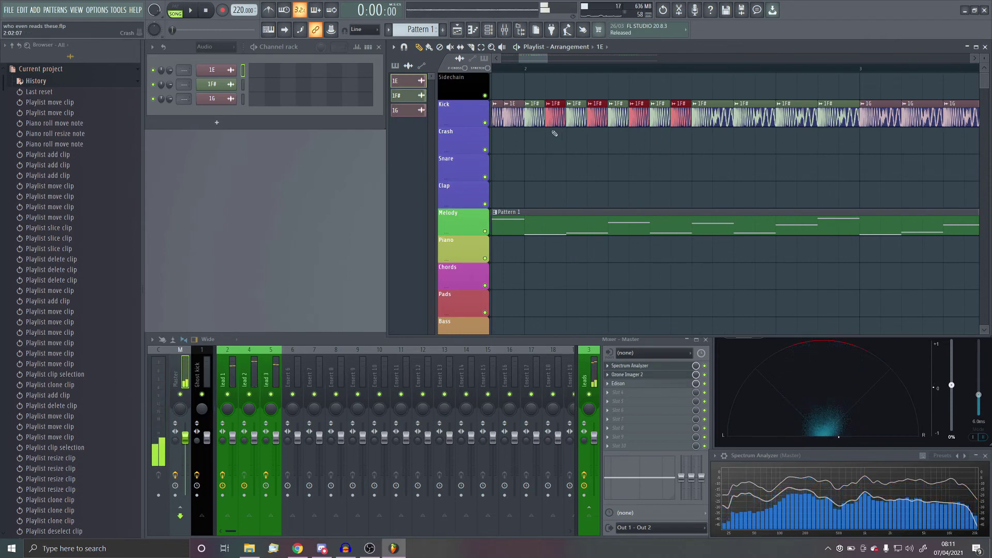
{"action": "left_click_drag", "start_coordinate": [578, 134], "coordinate": [598, 111]}
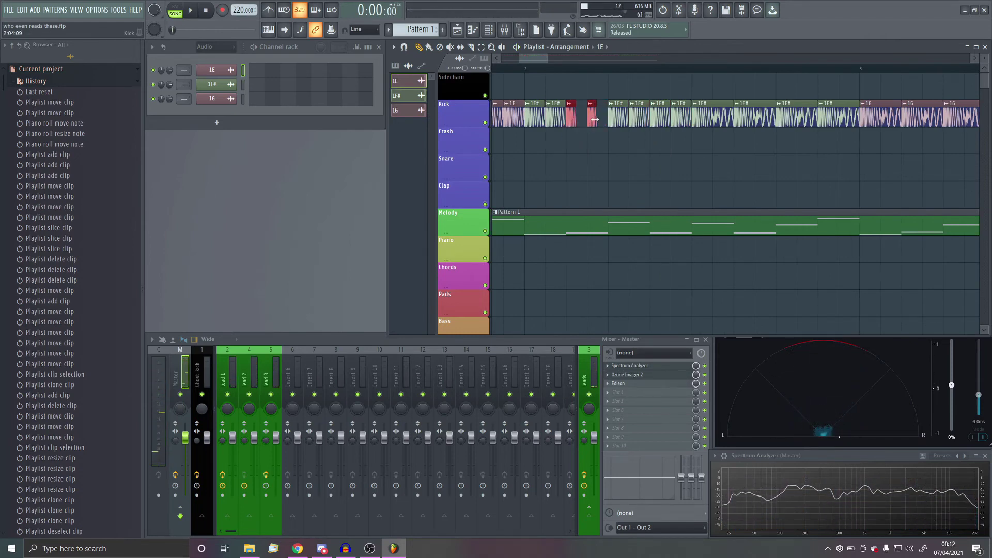
{"action": "left_click_drag", "start_coordinate": [572, 116], "coordinate": [582, 116]}
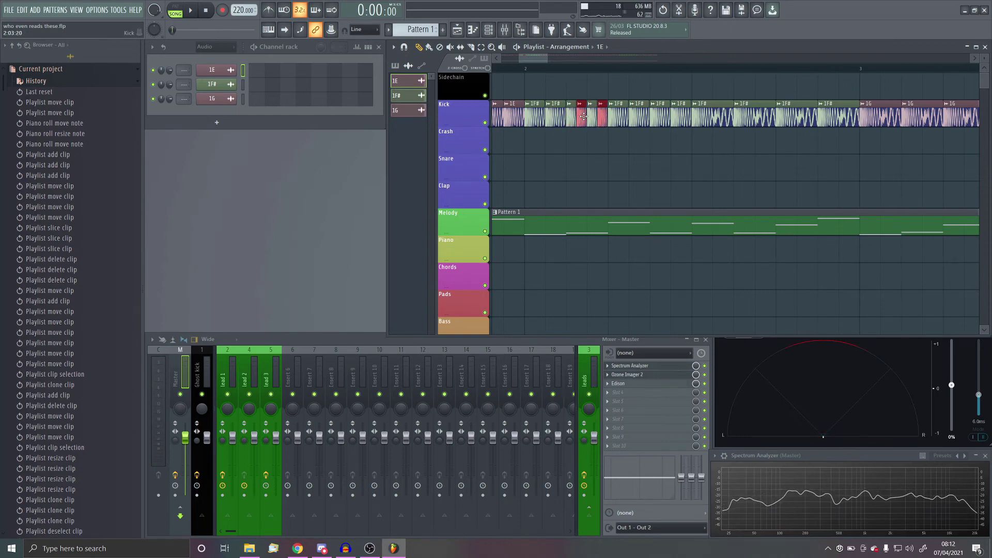
{"action": "scroll", "coordinate": [683, 179], "scroll_direction": "down", "scroll_amount": 3, "text": "ctrl"}
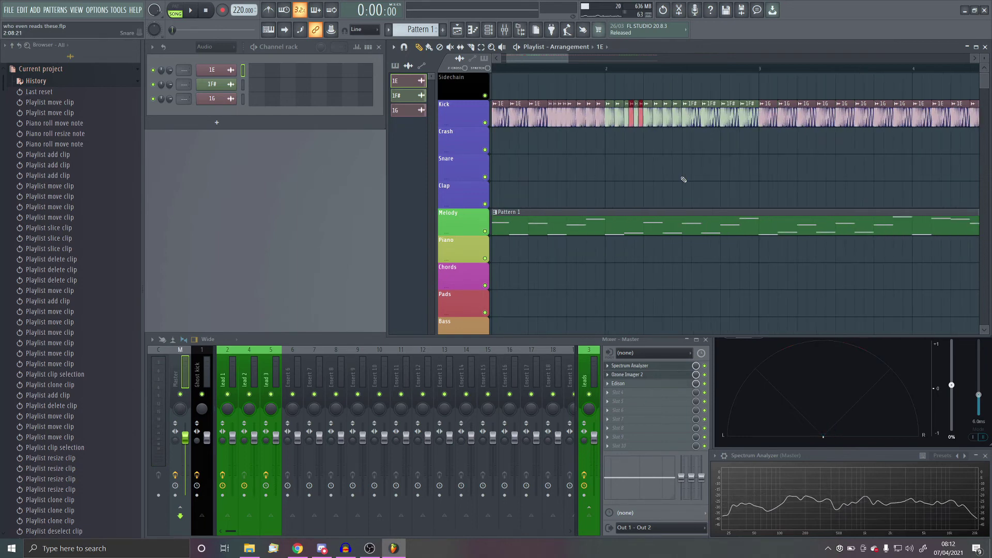
- Audition the kick pattern and delete two unwanted 1F# kick clips
{"action": "scroll", "coordinate": [683, 179], "scroll_direction": "down", "scroll_amount": 3, "text": "ctrl"}
{"action": "key", "text": "space"}
{"action": "scroll", "coordinate": [639, 182], "scroll_direction": "up", "scroll_amount": 3, "text": "ctrl"}
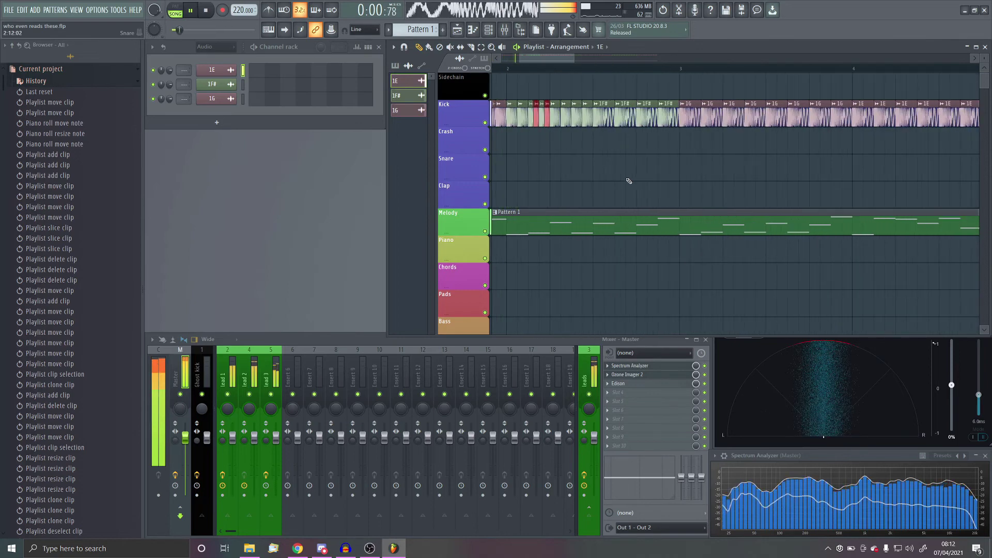
{"action": "key", "text": "space"}
{"action": "scroll", "coordinate": [625, 165], "scroll_direction": "up", "scroll_amount": 2, "text": "ctrl"}
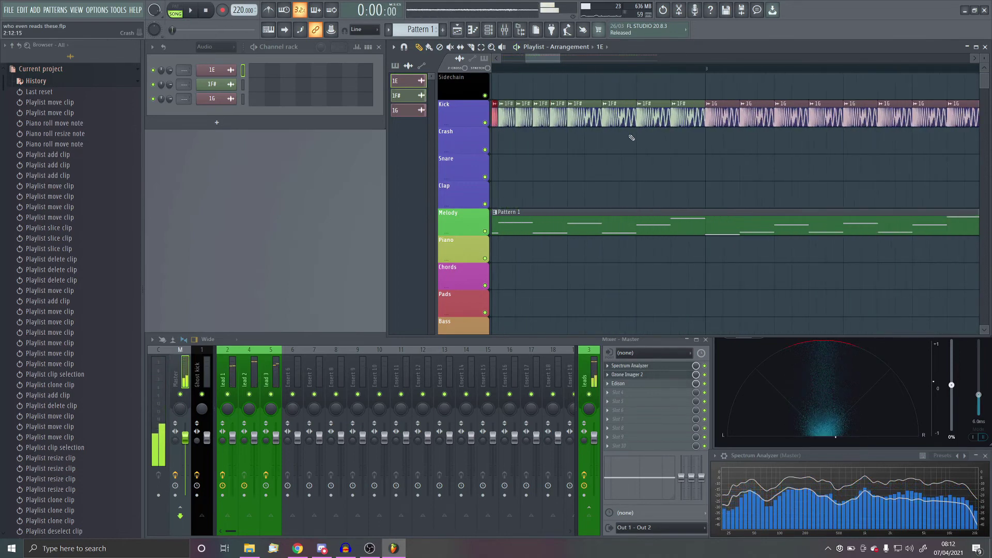
{"action": "right_click", "coordinate": [622, 120]}
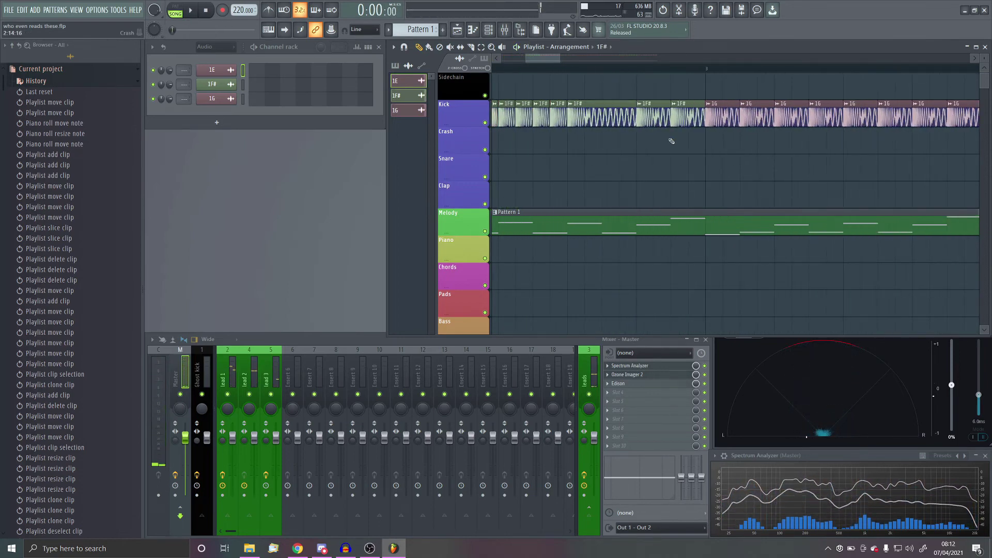
{"action": "scroll", "coordinate": [686, 141], "scroll_direction": "down", "scroll_amount": 1, "text": "ctrl"}
{"action": "right_click", "coordinate": [693, 117]}
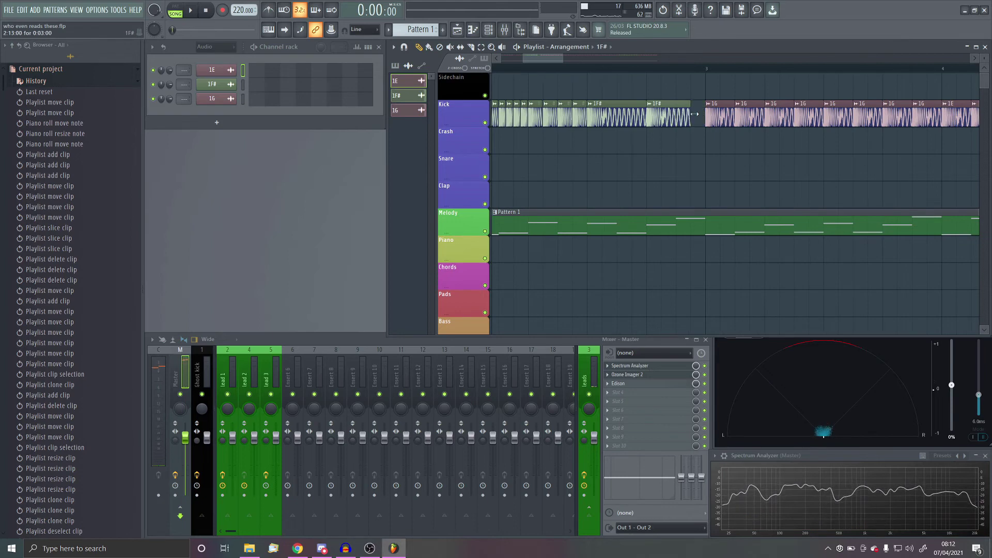
- Stretch the last 1F# clip up to the 1G clips and play it back
{"action": "left_click_drag", "start_coordinate": [695, 114], "coordinate": [706, 114]}
{"action": "key", "text": "space"}
{"action": "scroll", "coordinate": [658, 150], "scroll_direction": "down", "scroll_amount": 2, "text": "ctrl"}
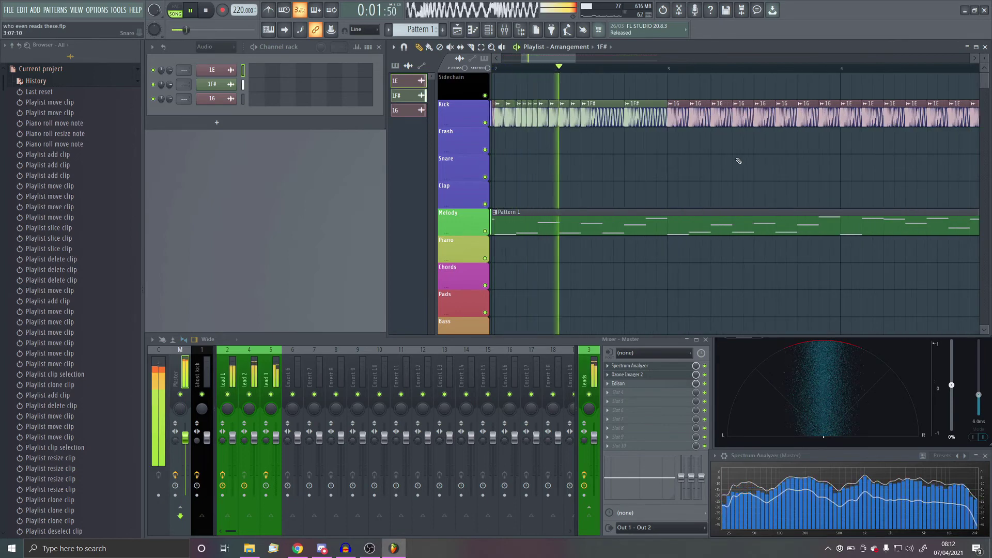
{"action": "key", "text": "space"}
{"action": "scroll", "coordinate": [688, 127], "scroll_direction": "up", "scroll_amount": 2, "text": "ctrl"}
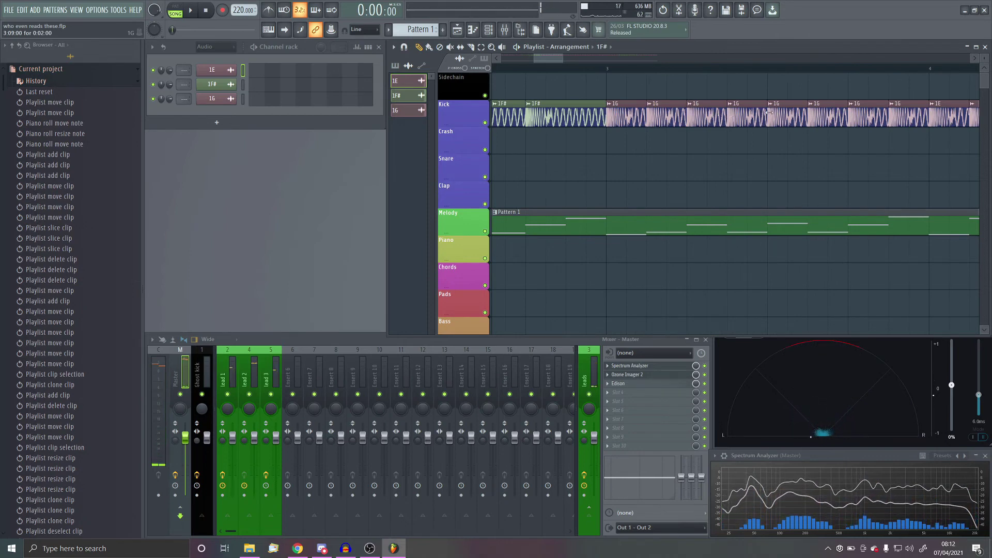
- Shorten a 1G clip and paint a new 1G clip in the gap
{"action": "left_click_drag", "start_coordinate": [768, 113], "coordinate": [754, 112]}
{"action": "left_click", "coordinate": [748, 113]}
{"action": "scroll", "coordinate": [735, 135], "scroll_direction": "right", "scroll_amount": 2}
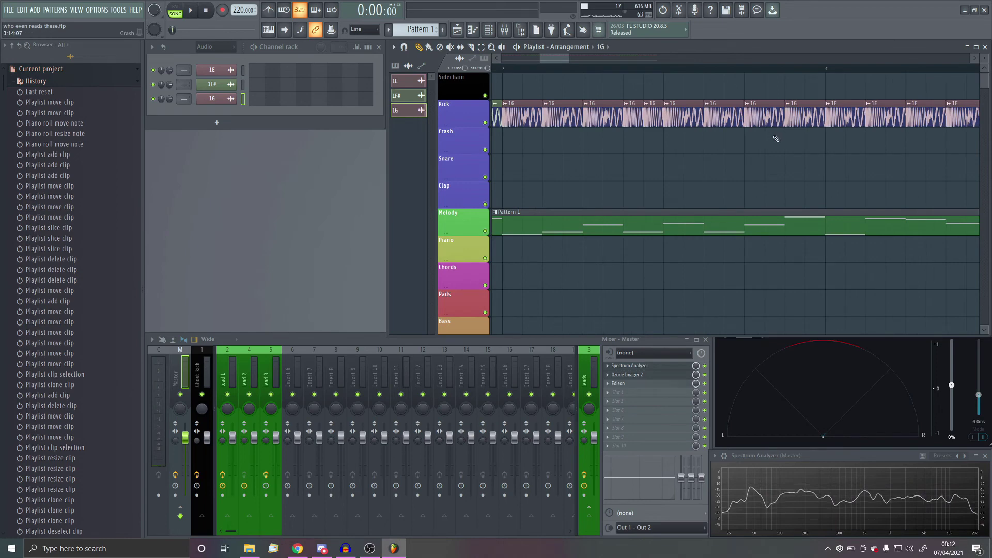
- Select two kick clips, nudge them slightly later, and audition the pattern
{"action": "scroll", "coordinate": [782, 139], "scroll_direction": "up", "scroll_amount": 1}
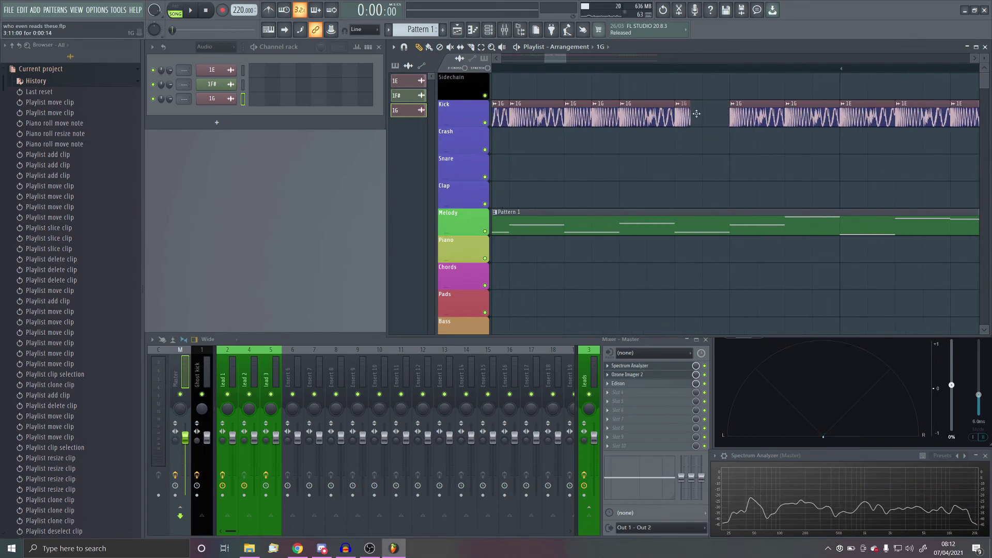
{"action": "mouse_move", "coordinate": [712, 125]}
{"action": "left_mouse_down"}
{"action": "mouse_move", "coordinate": [682, 112]}
{"action": "mouse_move", "coordinate": [696, 117]}
{"action": "left_mouse_up"}
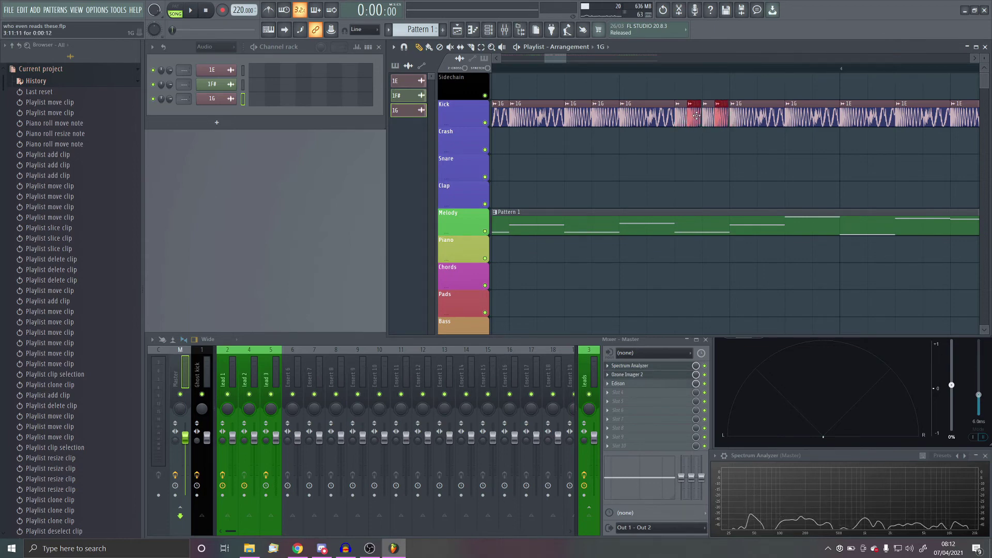
{"action": "scroll", "coordinate": [727, 122], "scroll_direction": "up", "scroll_amount": 3}
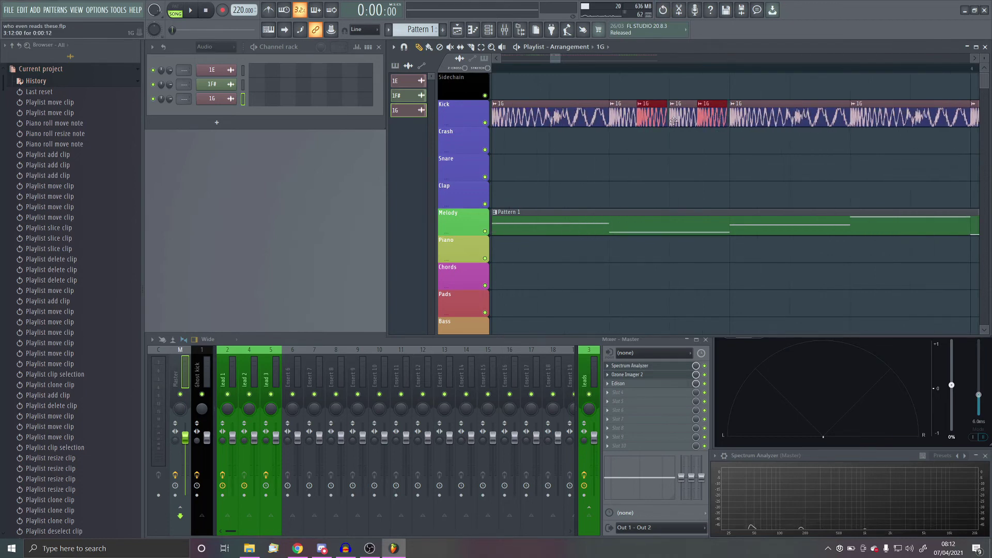
{"action": "left_click_drag", "start_coordinate": [659, 118], "coordinate": [662, 118]}
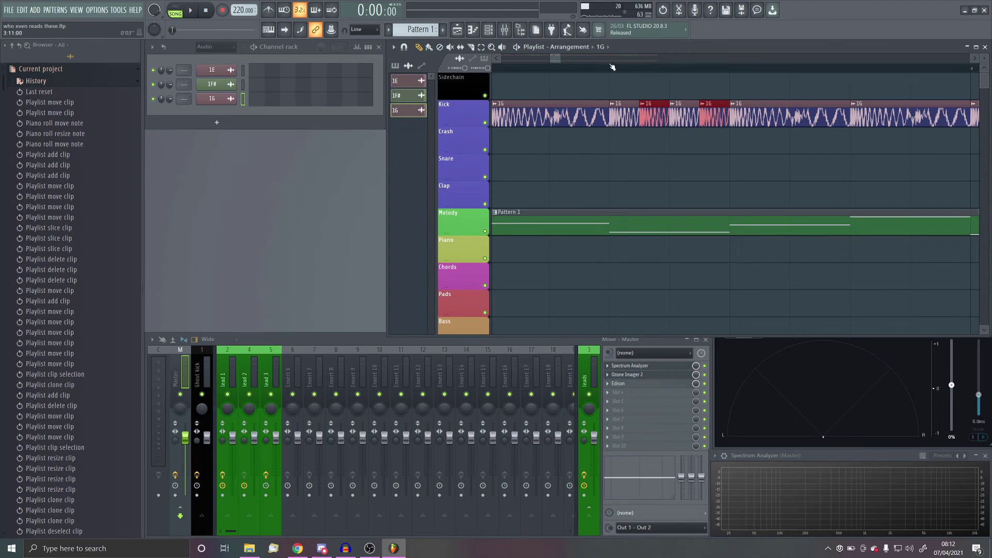
{"action": "key", "text": "space"}
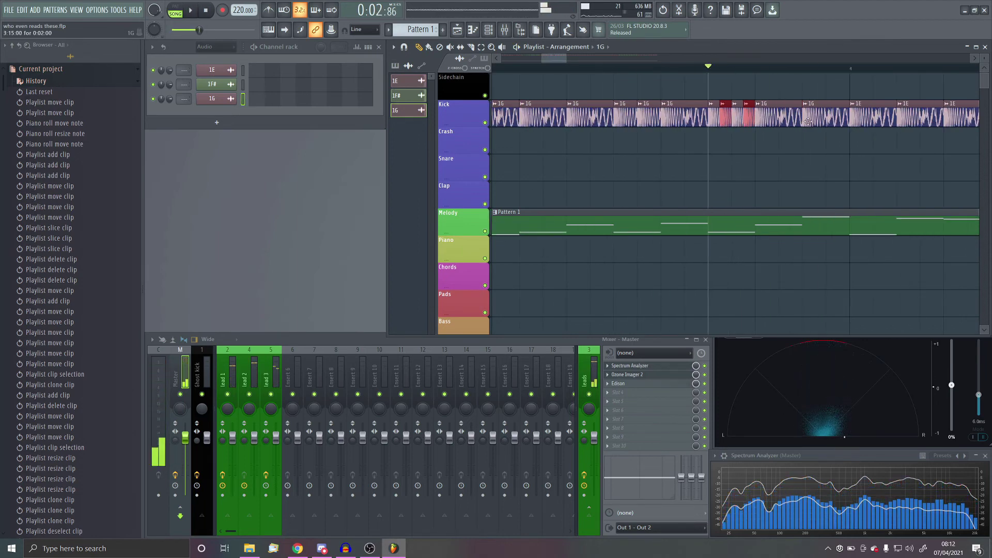
{"action": "key", "text": "space"}
- Delete the last 1G clip before bar 4 and copy the four short 1G slices into the gap
{"action": "key", "text": "space"}
{"action": "scroll", "coordinate": [921, 145], "scroll_direction": "up", "scroll_amount": 2}
{"action": "right_click", "coordinate": [792, 123]}
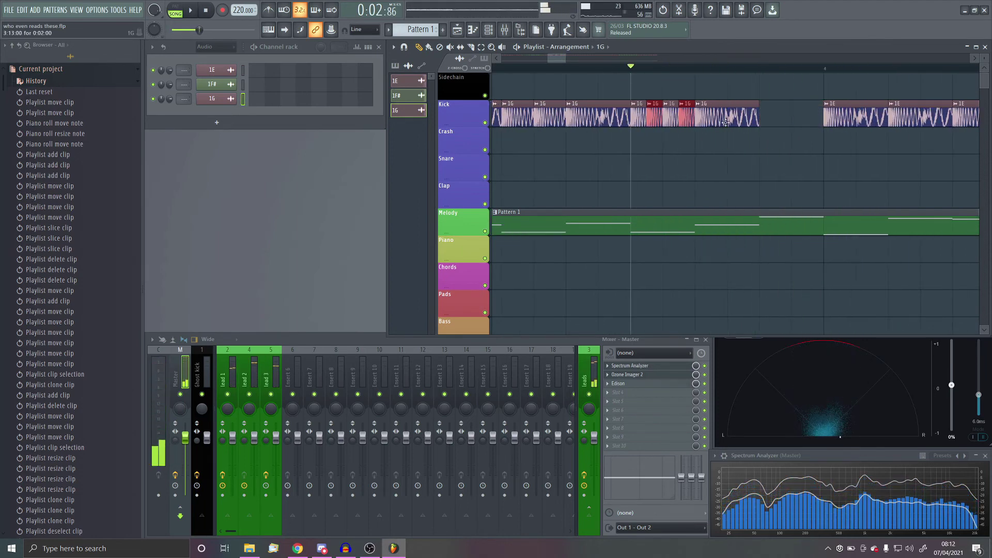
{"action": "left_click_drag", "start_coordinate": [684, 126], "coordinate": [756, 113]}
{"action": "key", "text": "space"}
{"action": "key", "text": "space"}
{"action": "scroll", "coordinate": [672, 150], "scroll_direction": "down", "scroll_amount": 3}
{"action": "scroll", "coordinate": [694, 154], "scroll_direction": "up", "scroll_amount": 1}
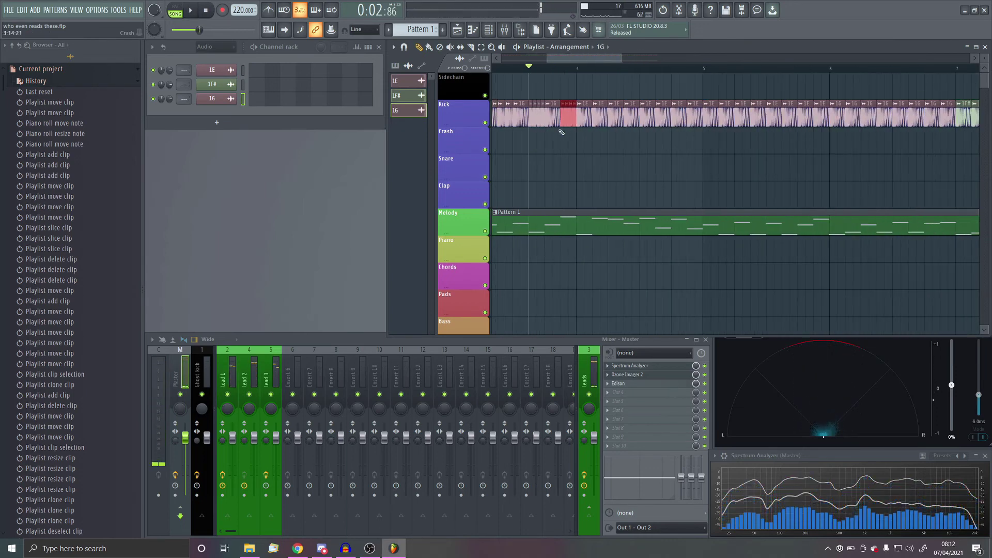
{"action": "scroll", "coordinate": [558, 133], "scroll_direction": "up", "scroll_amount": 2}
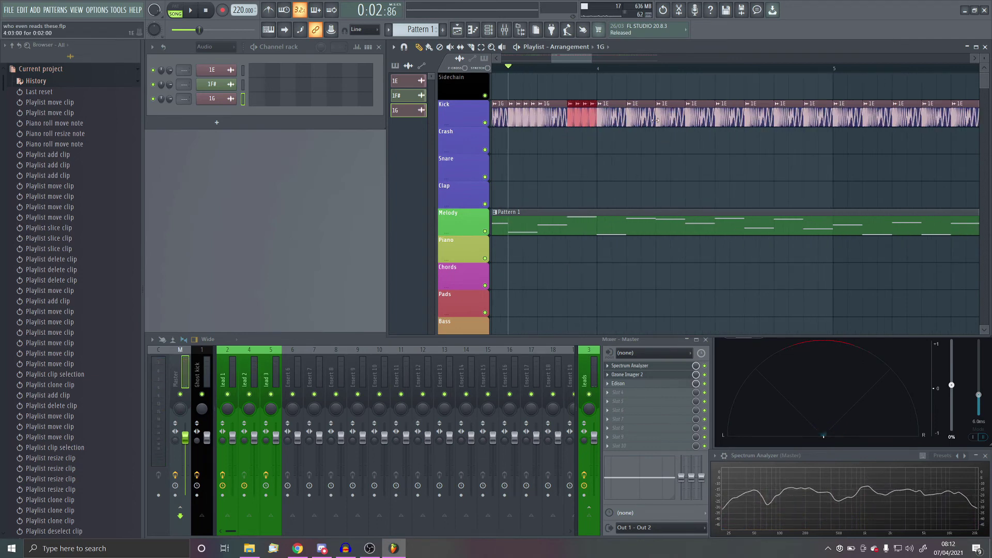
{"action": "scroll", "coordinate": [606, 142], "scroll_direction": "down", "scroll_amount": 1}
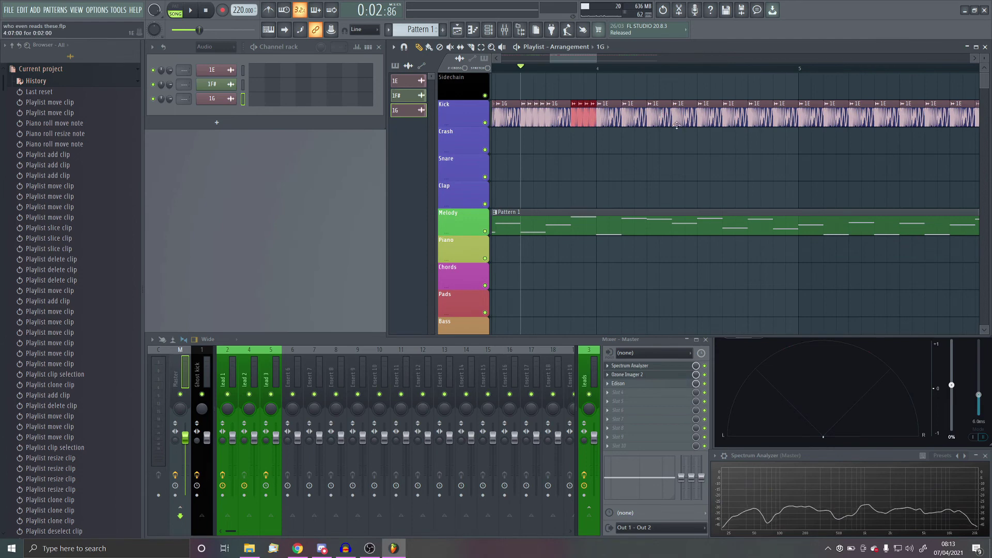
{"action": "scroll", "coordinate": [728, 153], "scroll_direction": "up", "scroll_amount": 1}
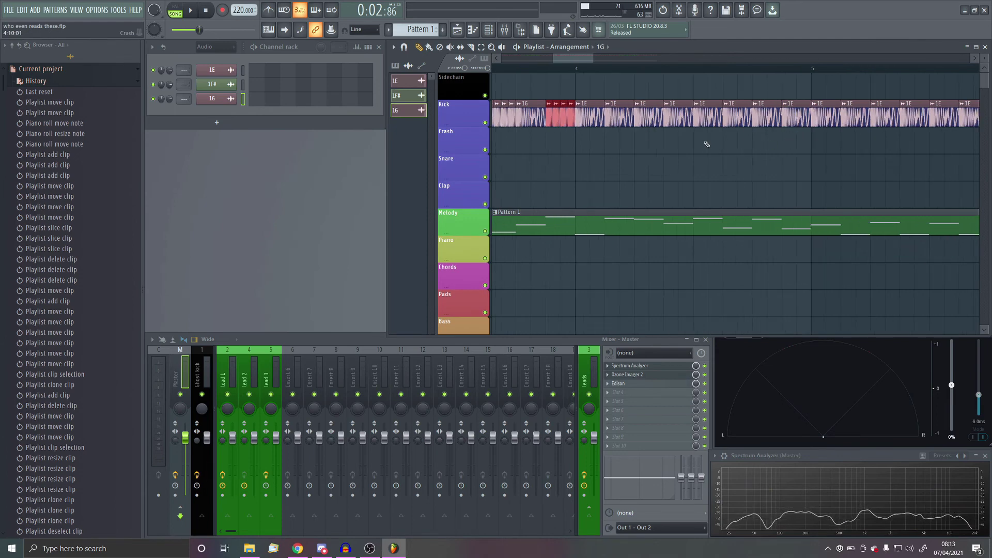
- Shorten the three kick clips near bar 4 and clone the short slices slightly later
{"action": "left_click_drag", "start_coordinate": [699, 139], "coordinate": [600, 105]}
{"action": "left_click_drag", "start_coordinate": [663, 106], "coordinate": [644, 107]}
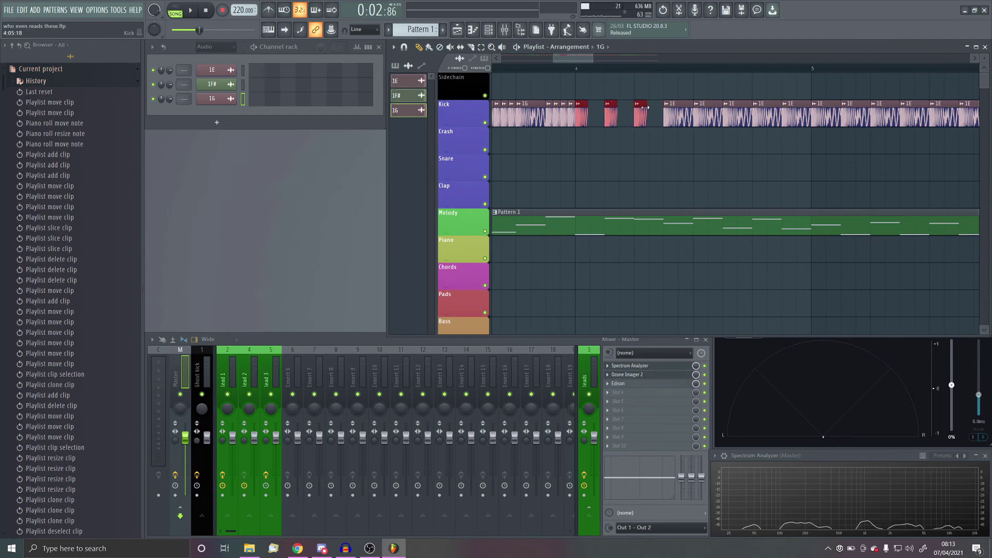
{"action": "scroll", "coordinate": [572, 138], "scroll_direction": "up", "scroll_amount": 3, "text": "ctrl"}
{"action": "left_click_drag", "start_coordinate": [580, 116], "coordinate": [607, 106], "text": "shift"}
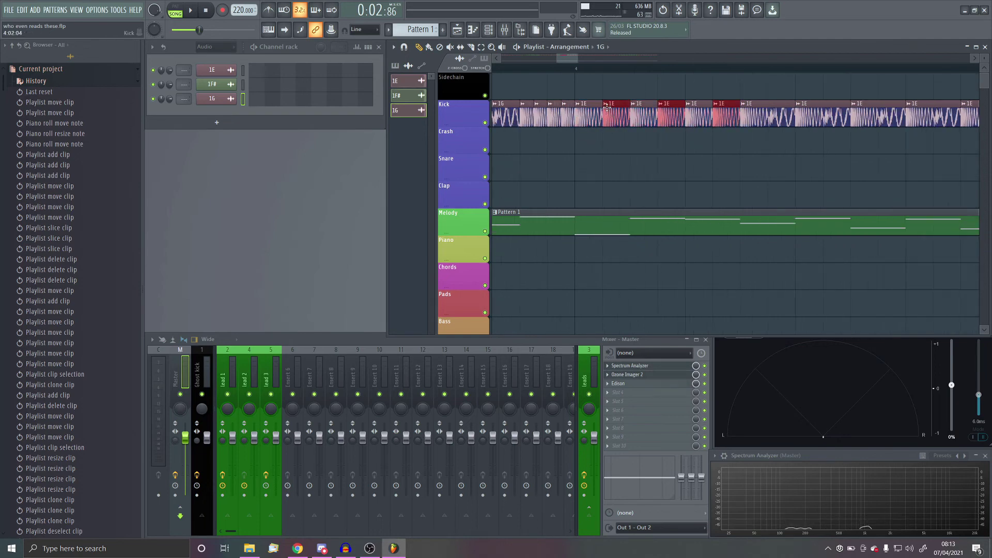
- Return to bar 1 and briefly play the song to hear the current kick pattern
{"action": "scroll", "coordinate": [574, 66], "scroll_direction": "down", "scroll_amount": 4, "text": "ctrl"}
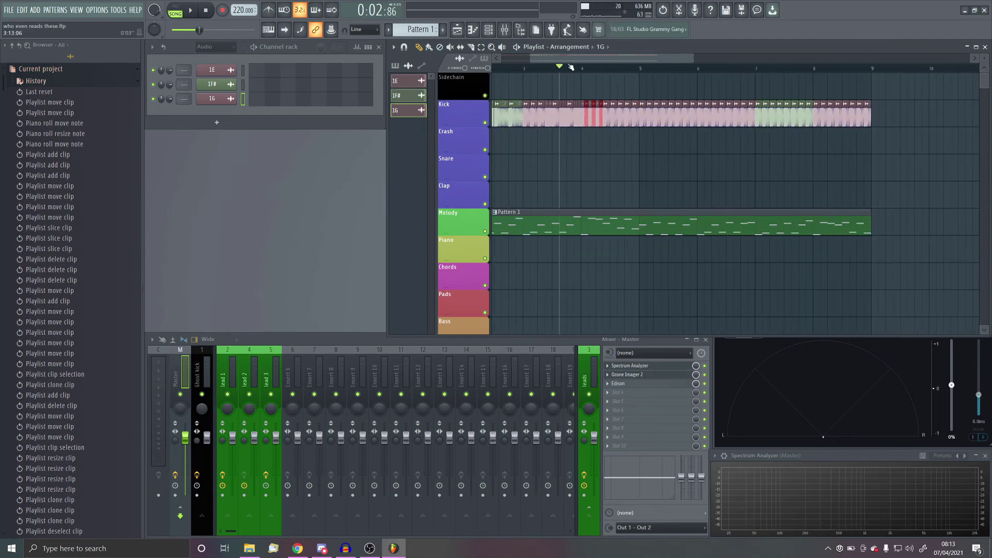
{"action": "scroll", "coordinate": [640, 99], "scroll_direction": "down", "scroll_amount": 1, "text": "ctrl"}
{"action": "scroll", "coordinate": [517, 83], "scroll_direction": "up", "scroll_amount": 4, "text": "ctrl"}
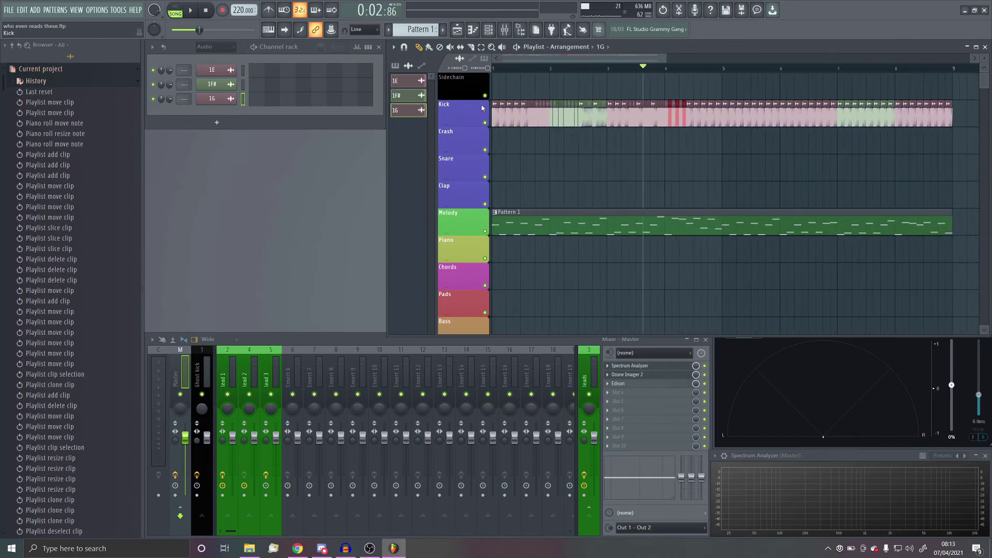
{"action": "left_click", "coordinate": [495, 69]}
{"action": "scroll", "coordinate": [515, 166], "scroll_direction": "up", "scroll_amount": 2, "text": "ctrl"}
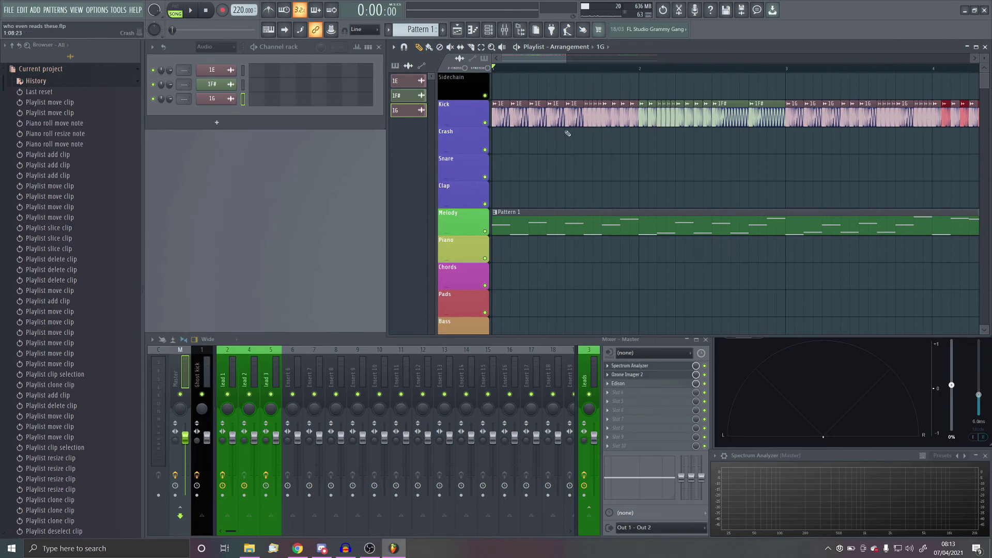
{"action": "scroll", "coordinate": [649, 165], "scroll_direction": "down", "scroll_amount": 3, "text": "ctrl"}
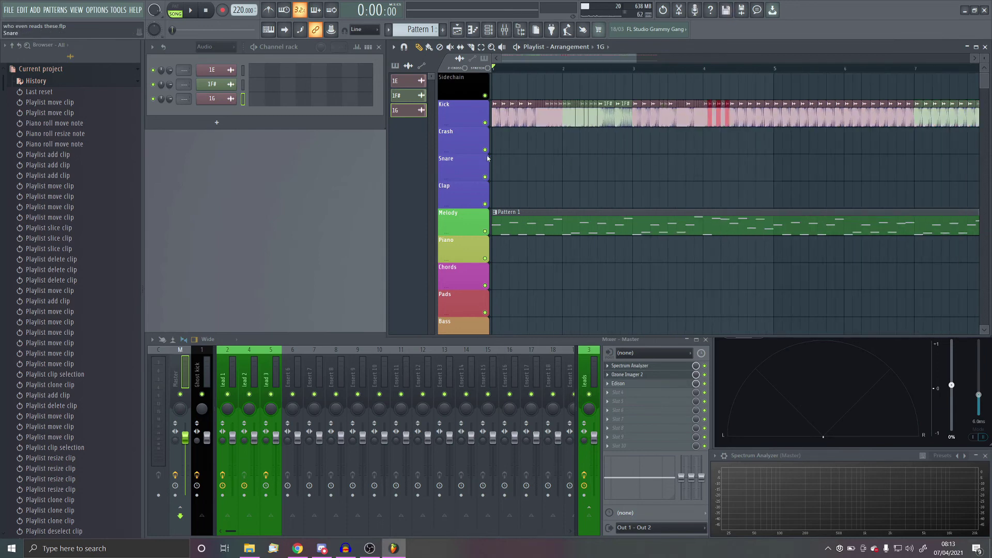
{"action": "key", "text": "space"}
{"action": "scroll", "coordinate": [695, 155], "scroll_direction": "up", "scroll_amount": 2, "text": "ctrl"}
{"action": "scroll", "coordinate": [695, 155], "scroll_direction": "up", "scroll_amount": 1, "text": "ctrl"}
{"action": "key", "text": "space"}
- Shorten an E kick clip after bar 5, fill the gap with a 1E clip, and play it back
{"action": "scroll", "coordinate": [814, 153], "scroll_direction": "up", "scroll_amount": 2, "text": "ctrl"}
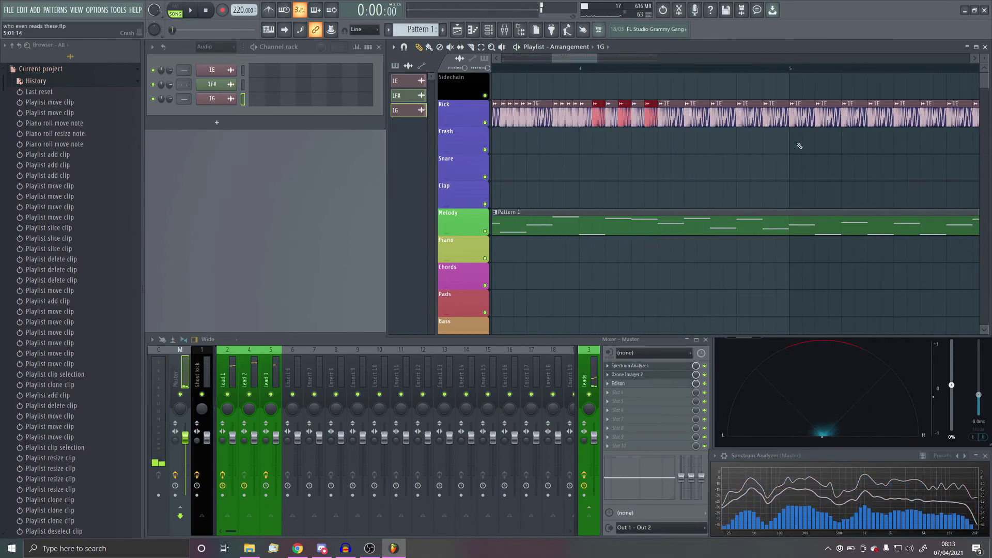
{"action": "scroll", "coordinate": [695, 134], "scroll_direction": "down", "scroll_amount": 7, "text": "ctrl"}
{"action": "scroll", "coordinate": [680, 143], "scroll_direction": "up", "scroll_amount": 8, "text": "ctrl"}
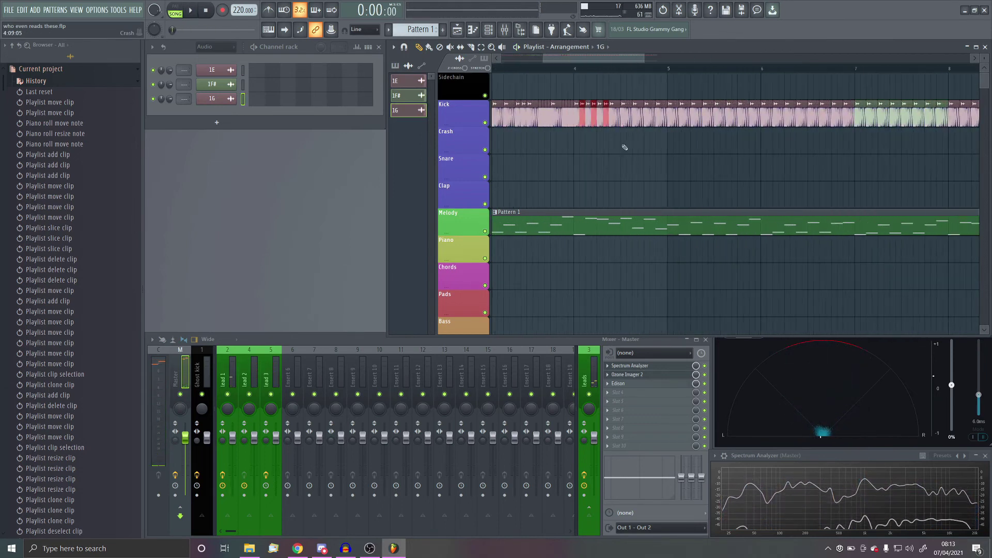
{"action": "scroll", "coordinate": [613, 118], "scroll_direction": "up", "scroll_amount": 1, "text": "ctrl"}
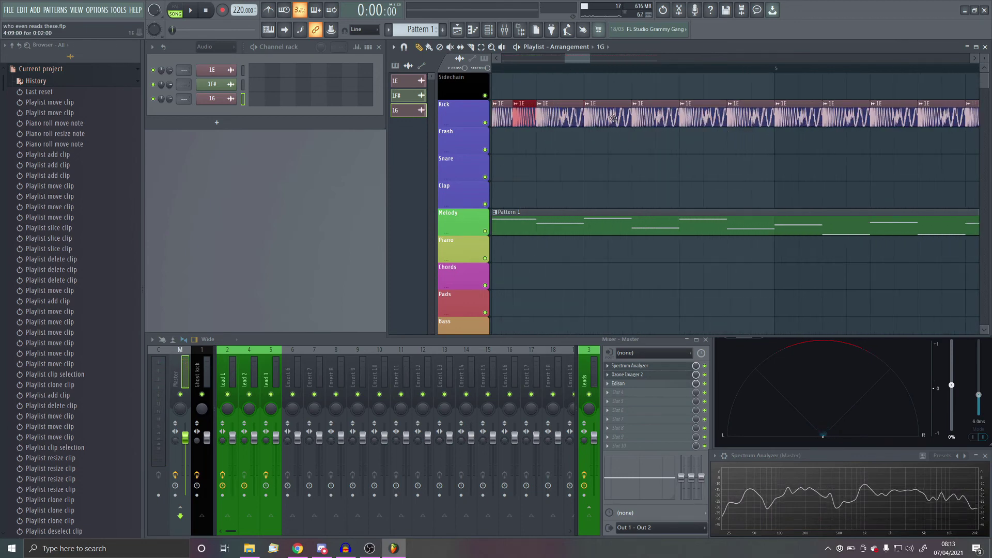
{"action": "left_click_drag", "start_coordinate": [631, 116], "coordinate": [606, 125]}
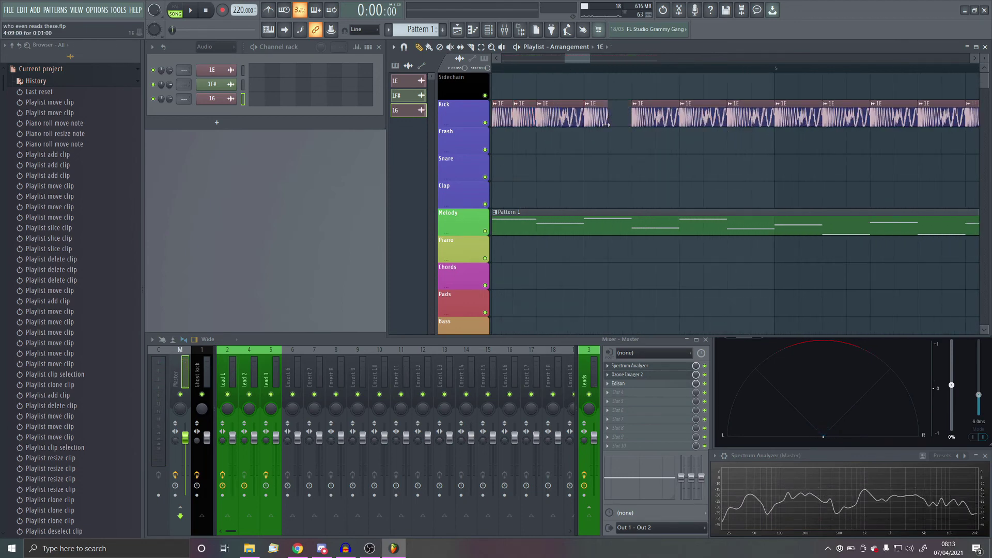
{"action": "left_click", "coordinate": [616, 118]}
{"action": "key", "text": "space"}
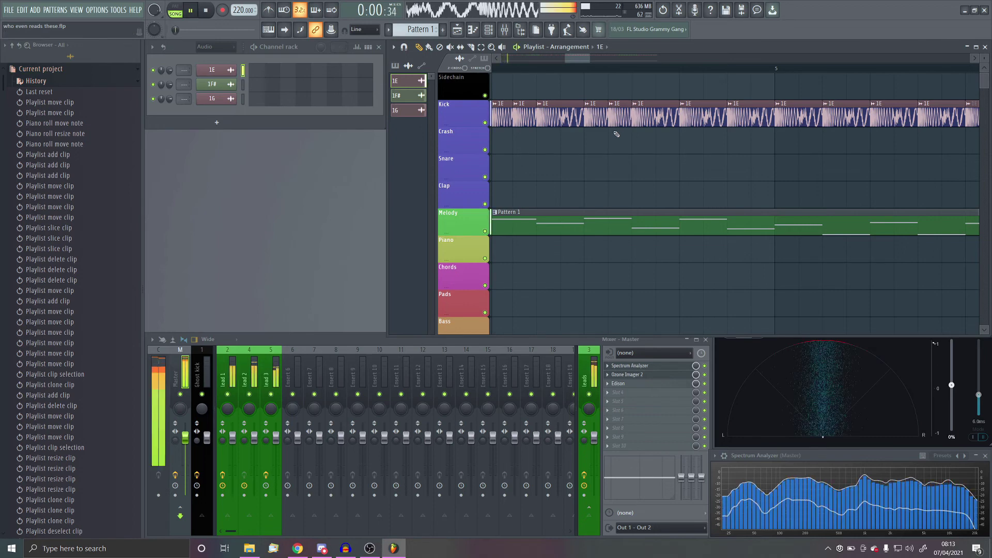
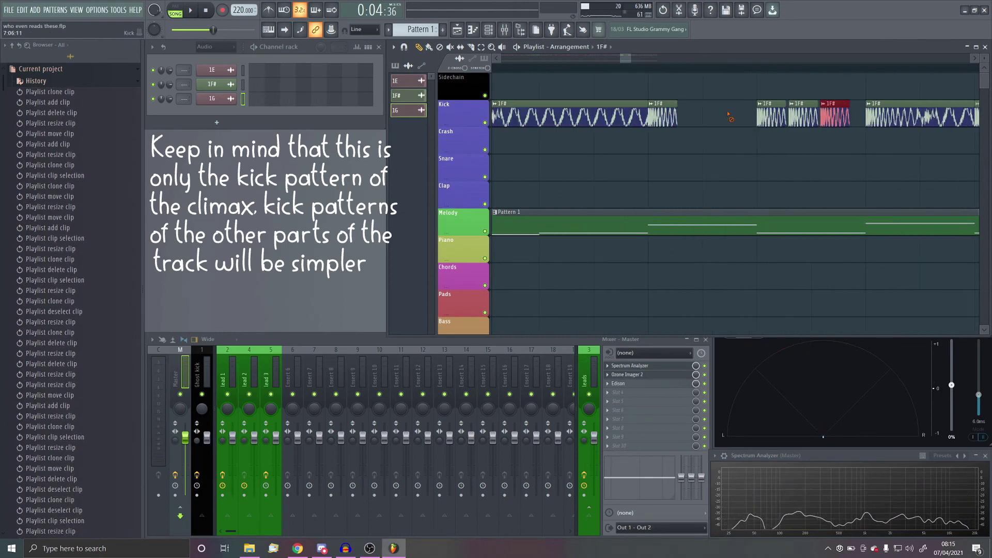
- Delete two kick clips, then lengthen, shorten and clone the 1E, 1F# and 1G clips to fill the gaps
{"action": "right_click", "coordinate": [803, 116]}
{"action": "right_click", "coordinate": [834, 116]}
{"action": "left_click", "coordinate": [712, 116]}
{"action": "left_click_drag", "start_coordinate": [738, 116], "coordinate": [856, 118]}
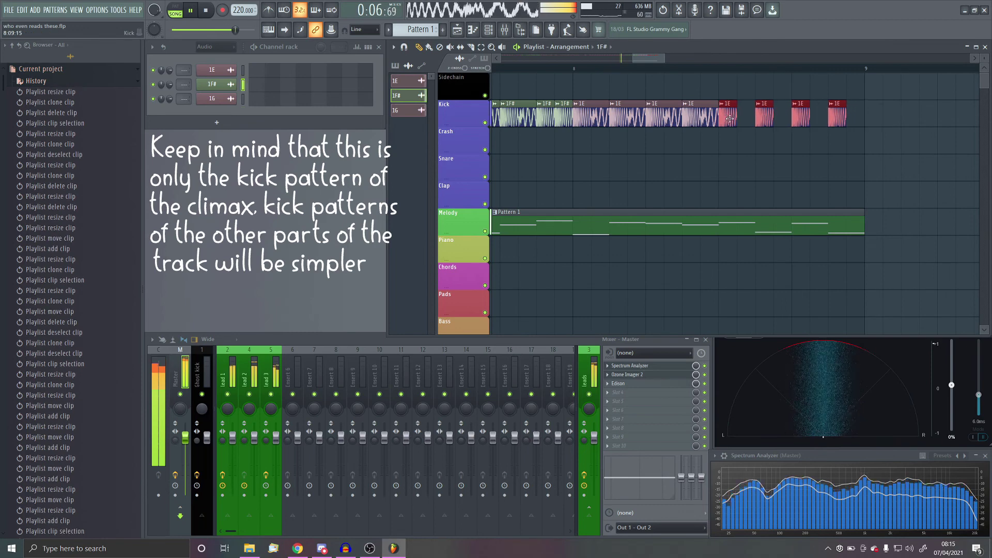
{"action": "scroll", "coordinate": [733, 138], "scroll_direction": "up", "scroll_amount": 1}
{"action": "mouse_move", "coordinate": [730, 119]}
{"action": "left_mouse_down"}
{"action": "mouse_move", "coordinate": [748, 119]}
{"action": "mouse_move", "coordinate": [699, 120]}
{"action": "mouse_move", "coordinate": [734, 116]}
{"action": "left_mouse_up"}
{"action": "scroll", "coordinate": [709, 124], "scroll_direction": "up", "scroll_amount": 1}
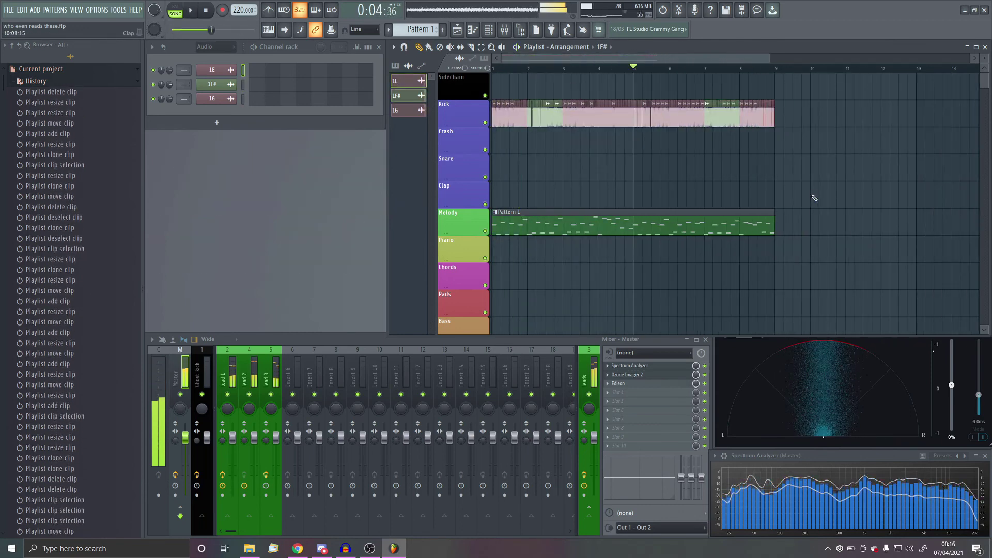
- Play and stop the song, then set the 1E channel's mixer track number to 6
{"action": "scroll", "coordinate": [814, 198], "scroll_direction": "down", "scroll_amount": 2}
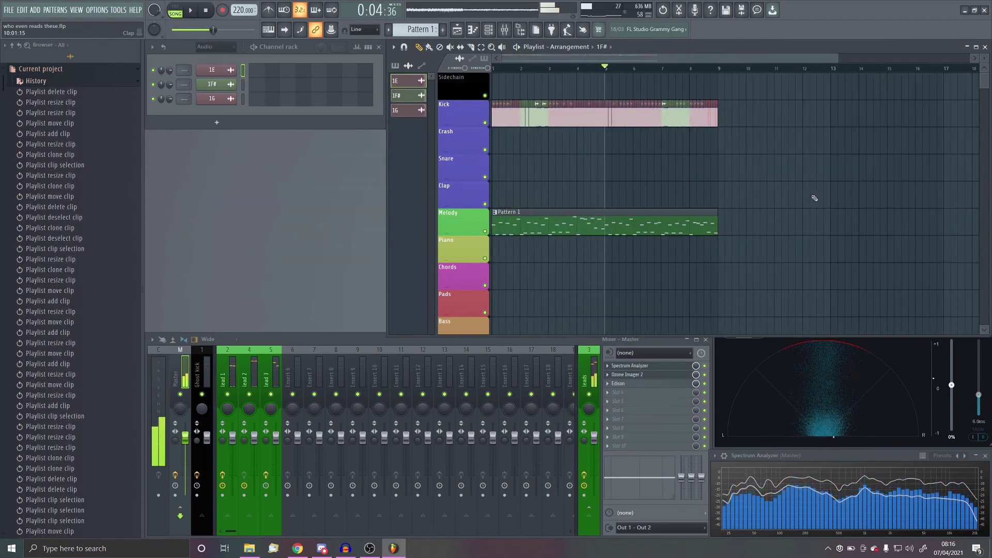
{"action": "key", "text": "space"}
{"action": "key", "text": "space"}
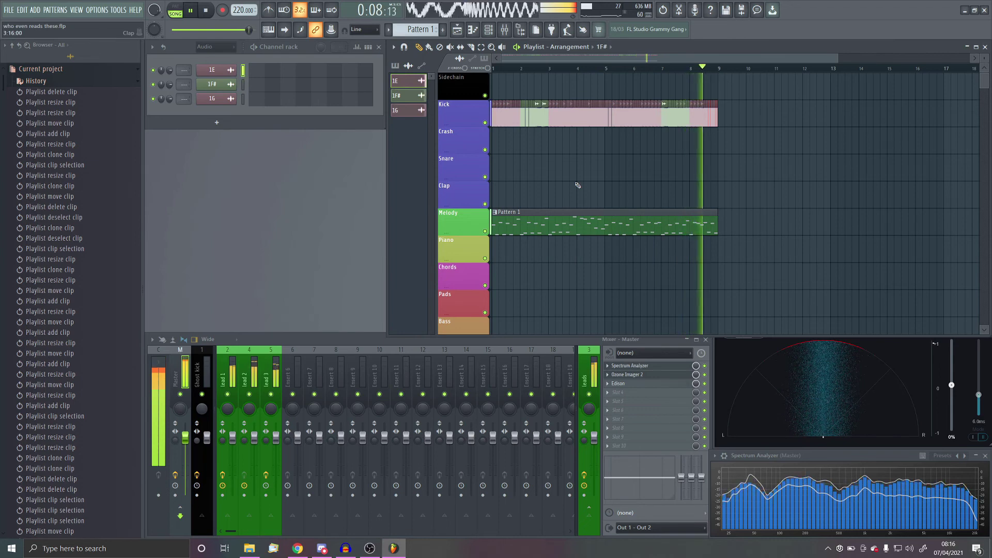
{"action": "key", "text": "space"}
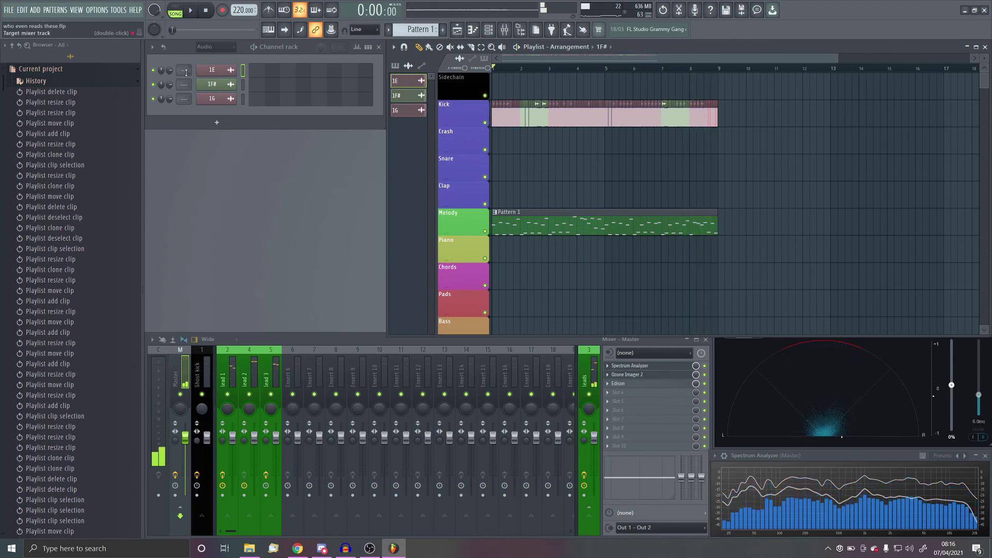
{"action": "scroll", "coordinate": [186, 72], "scroll_direction": "up", "scroll_amount": 6}
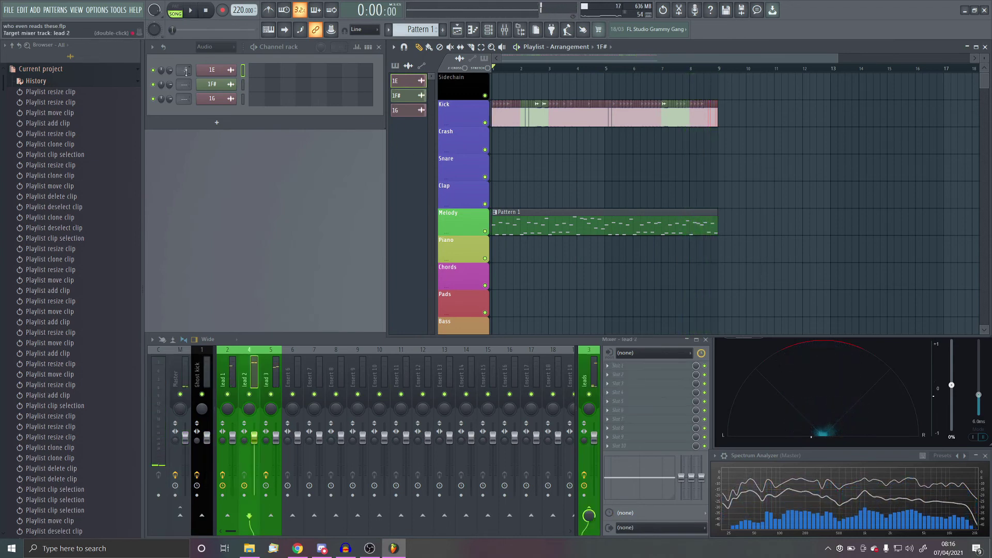
- Give channel 1E no icon and a dark slate blue colour
{"action": "left_click", "coordinate": [214, 71], "text": "shift"}
{"action": "left_click", "coordinate": [214, 70]}
{"action": "left_click", "coordinate": [219, 96]}
{"action": "left_click", "coordinate": [308, 77]}
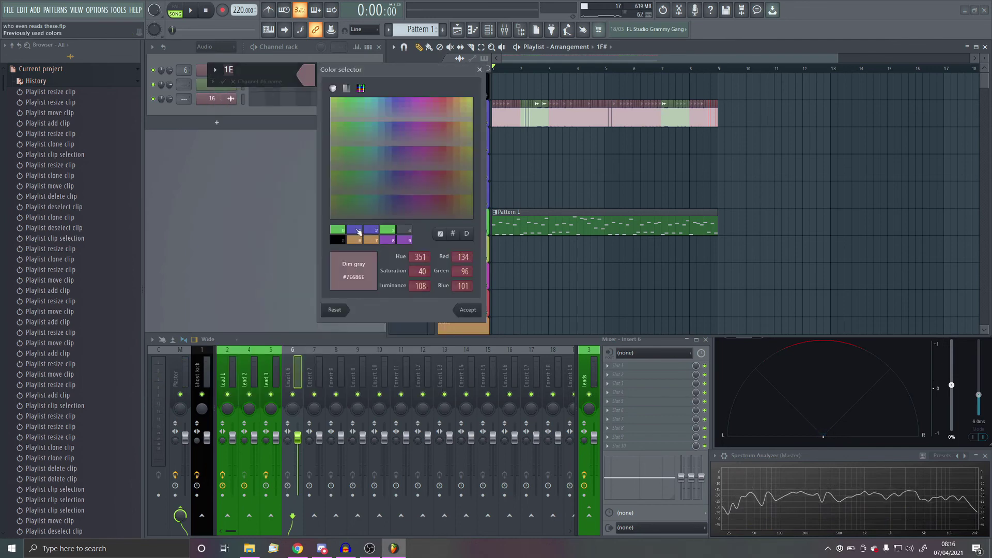
{"action": "left_click", "coordinate": [359, 232]}
{"action": "left_click", "coordinate": [472, 314]}
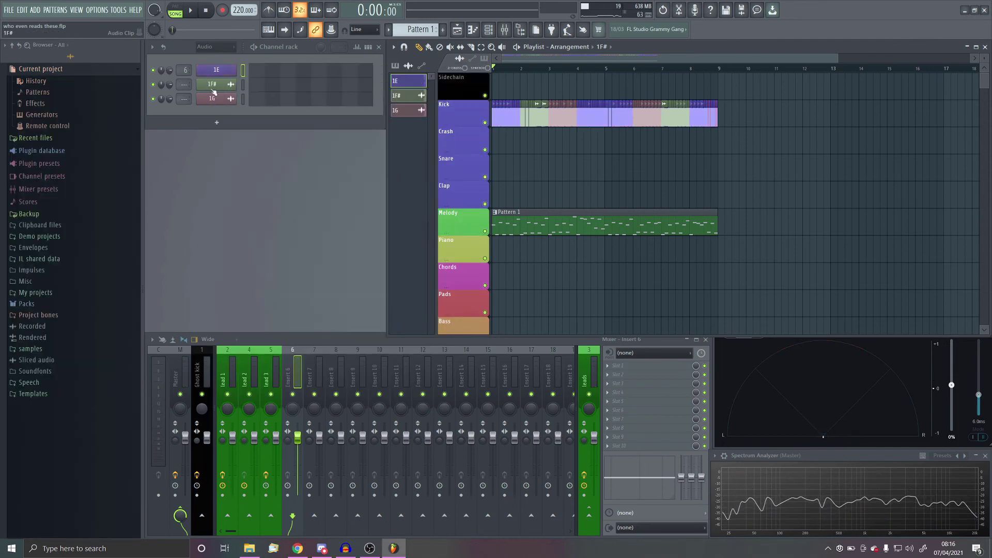
- Give channel 1F# no icon and the same blue colour
{"action": "middle_click", "coordinate": [211, 91]}
{"action": "left_click", "coordinate": [209, 84]}
{"action": "left_click", "coordinate": [212, 110]}
{"action": "left_click", "coordinate": [301, 92]}
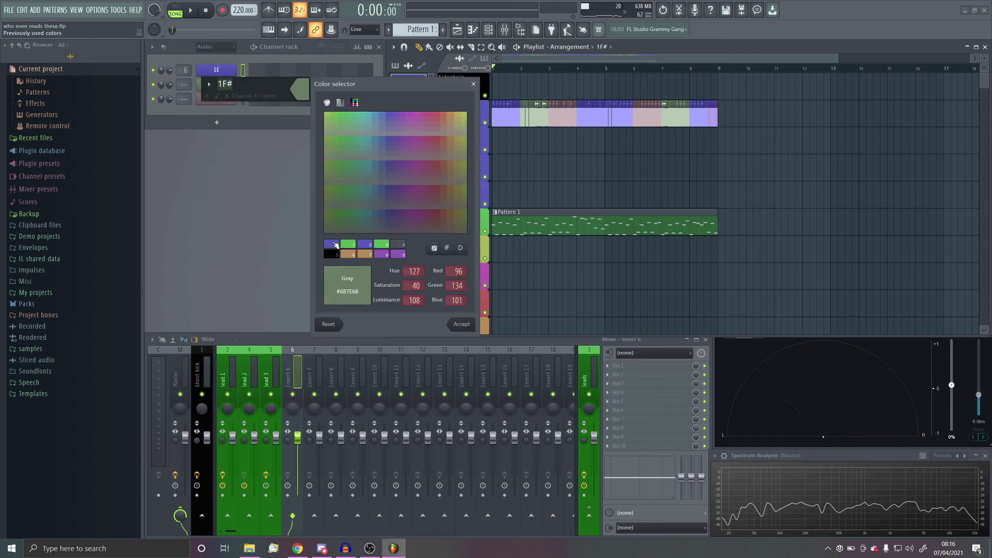
{"action": "left_click", "coordinate": [334, 244]}
{"action": "left_click", "coordinate": [461, 324]}
{"action": "left_click", "coordinate": [218, 96]}
- Give channel 1G no icon and the same blue colour
{"action": "middle_click", "coordinate": [214, 102]}
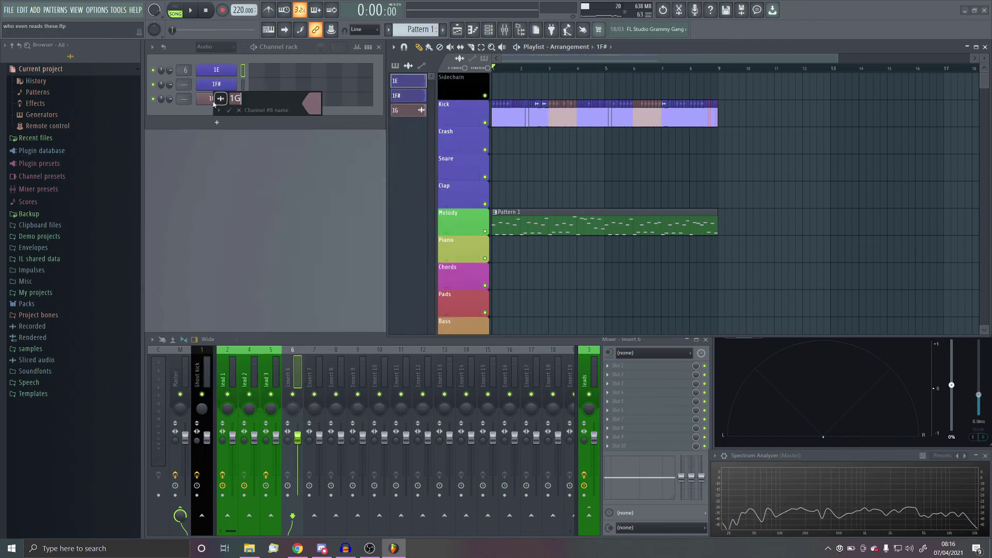
{"action": "left_click", "coordinate": [221, 98]}
{"action": "left_click", "coordinate": [221, 99]}
{"action": "left_click", "coordinate": [312, 103]}
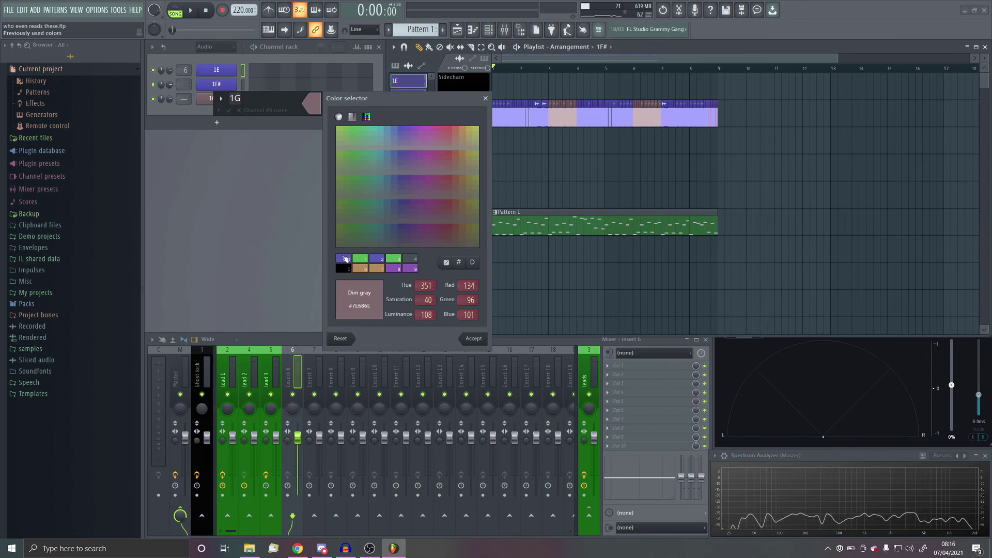
{"action": "left_click", "coordinate": [346, 258]}
{"action": "left_click", "coordinate": [473, 338]}
{"action": "key", "text": "Return"}
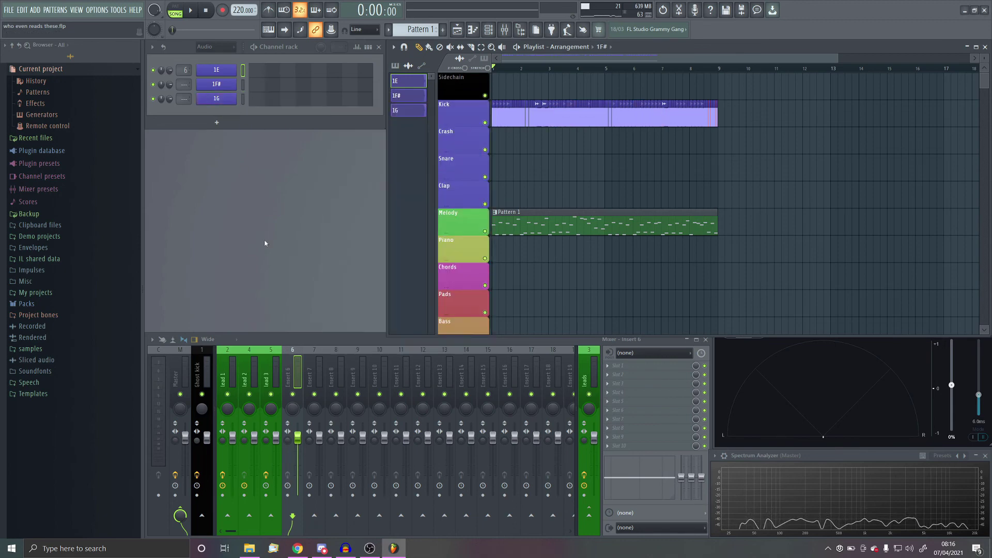
- Name mixer insert 6 '1E' and move it to slot 2
{"action": "double_click", "coordinate": [288, 373]}
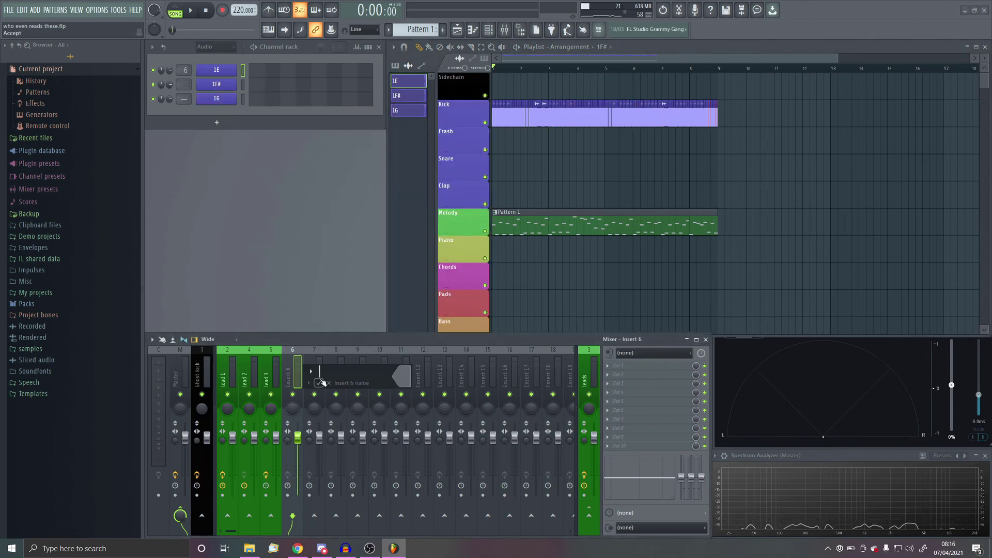
{"action": "left_click", "coordinate": [319, 383]}
{"action": "left_click", "coordinate": [314, 412]}
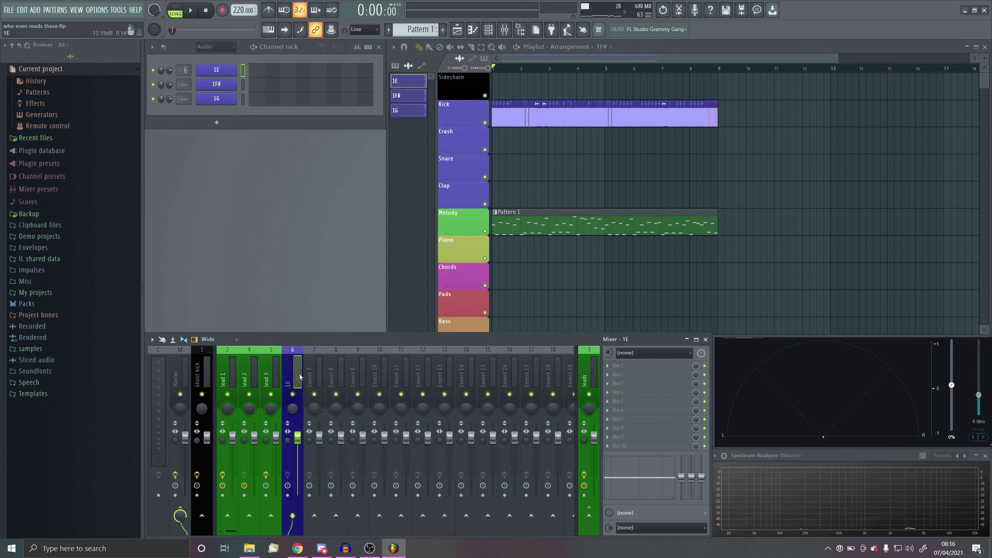
{"action": "key", "text": "alt+Left"}
{"action": "key", "text": "alt+Left"}
{"action": "key", "text": "alt+Left"}
{"action": "key", "text": "alt+Left"}
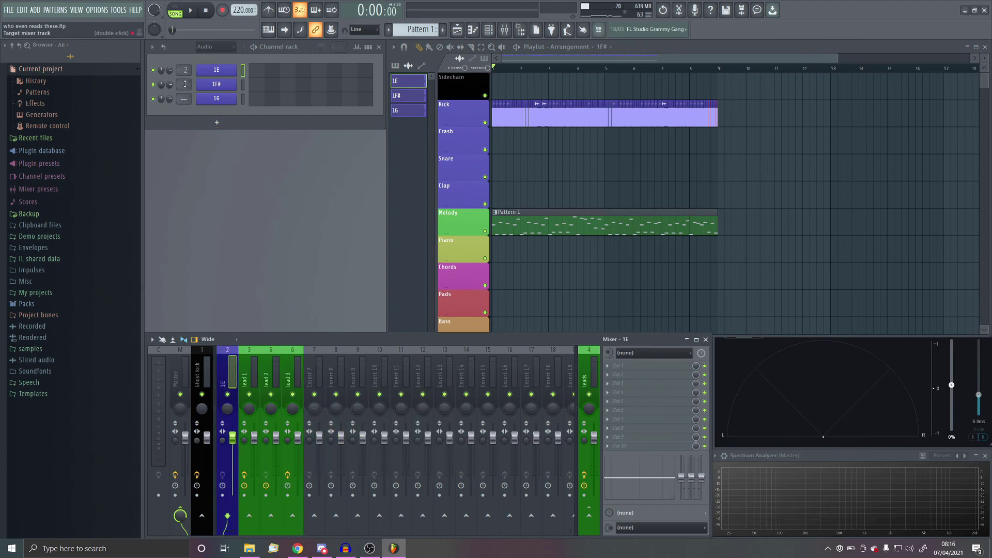
{"action": "scroll", "coordinate": [189, 98], "scroll_direction": "up", "scroll_amount": 2}
- Route the 1E track to insert 7 instead of master and select insert 7
{"action": "left_click", "coordinate": [632, 372]}
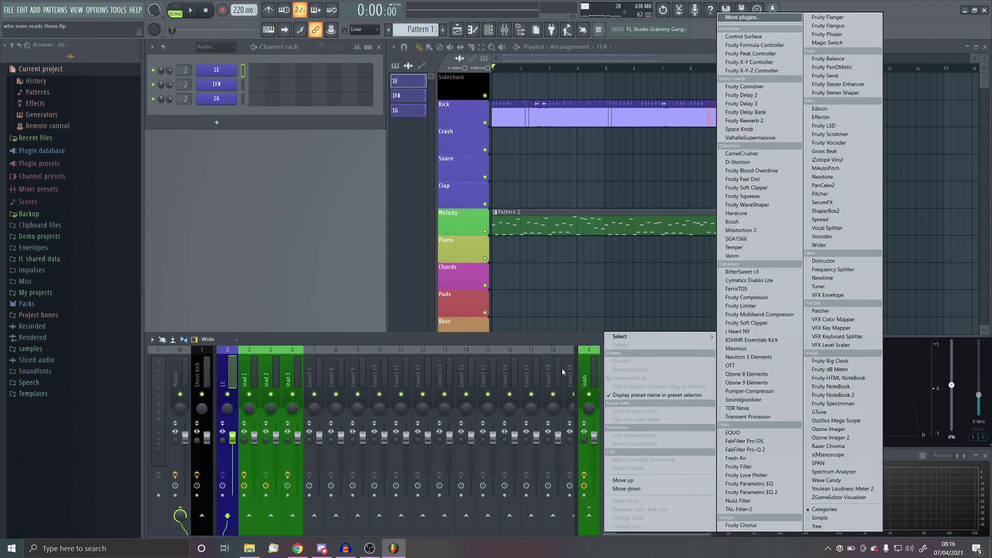
{"action": "mouse_move", "coordinate": [698, 339]}
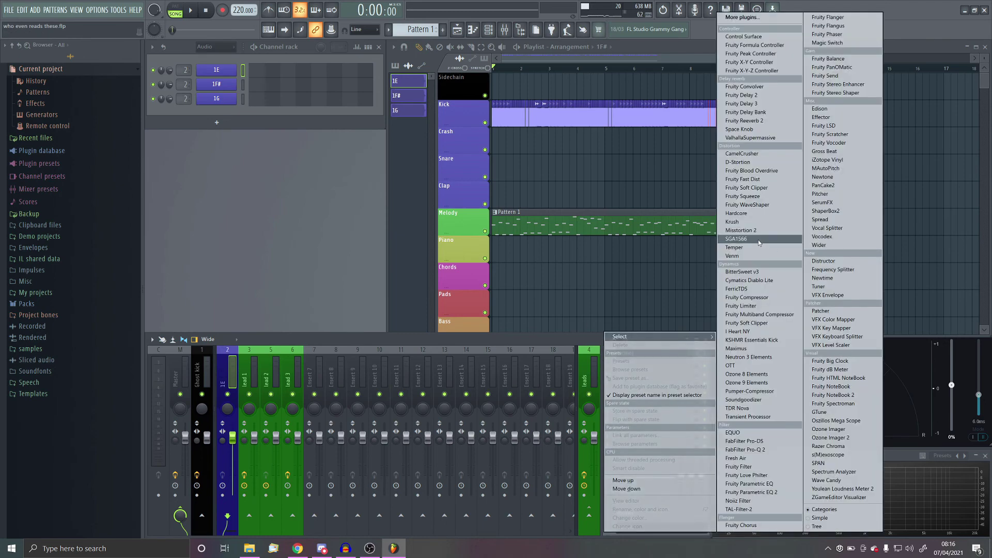
{"action": "left_click", "coordinate": [339, 369]}
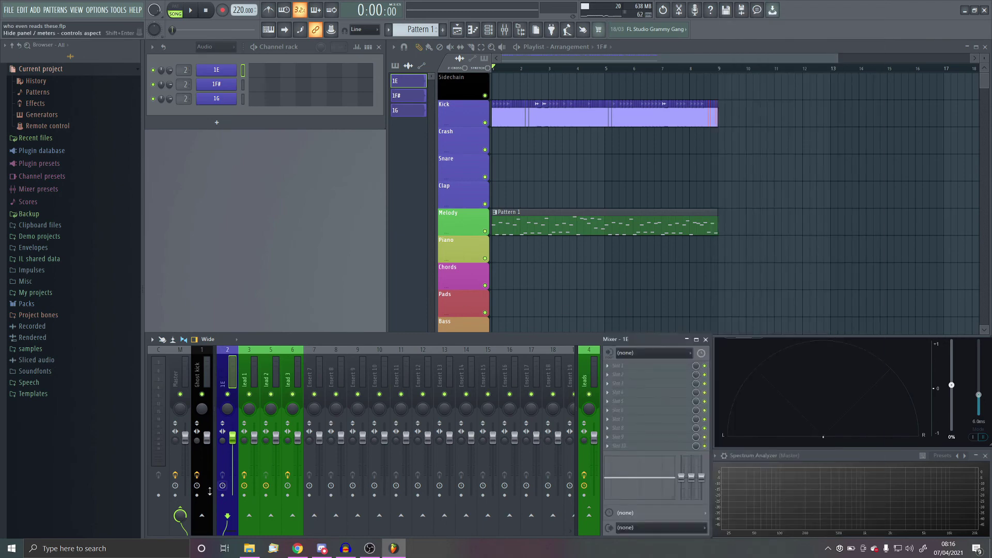
{"action": "left_click", "coordinate": [314, 516]}
{"action": "left_click", "coordinate": [314, 368]}
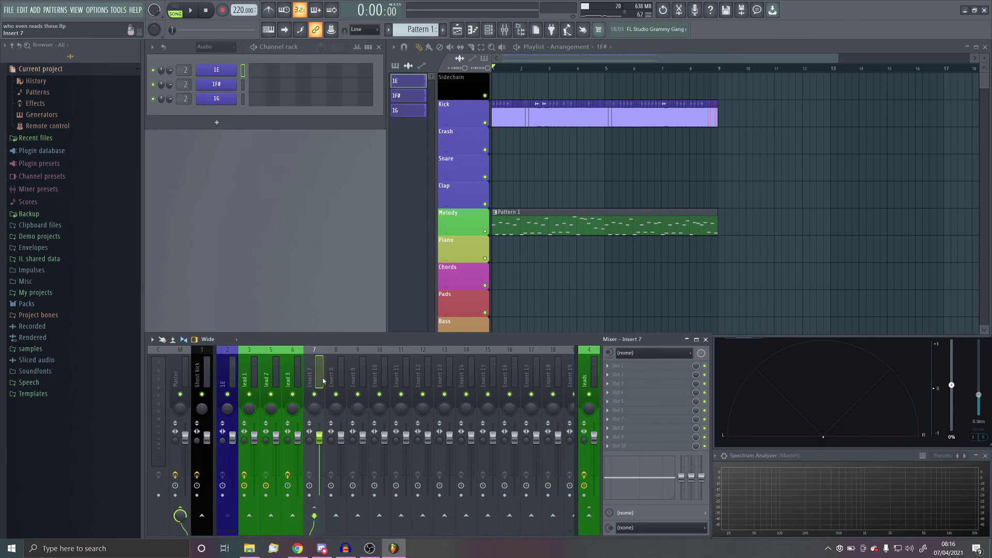
- Name insert 7 'kick' and colour it dark slate blue
{"action": "double_click", "coordinate": [319, 373]}
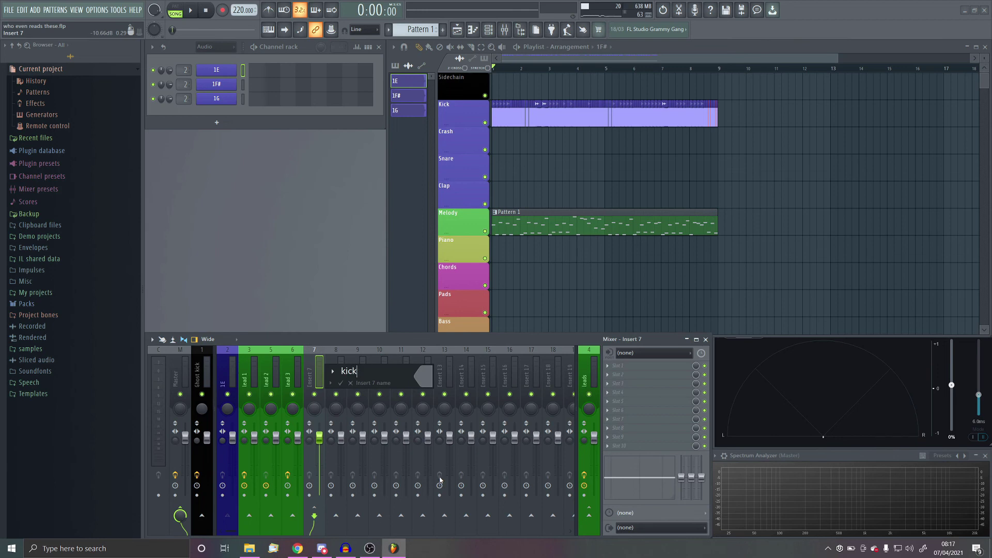
{"action": "left_click", "coordinate": [423, 382]}
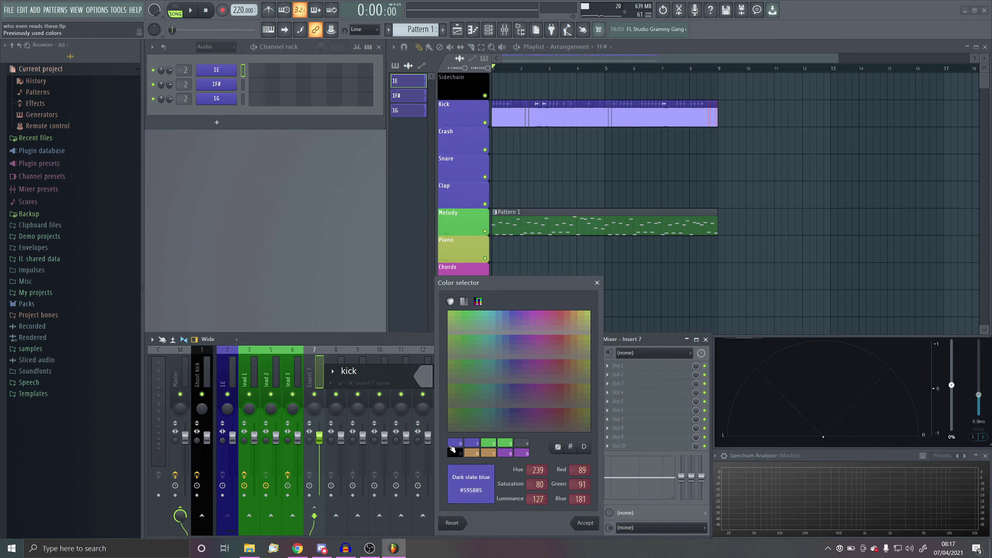
{"action": "left_click", "coordinate": [584, 523]}
{"action": "left_click", "coordinate": [346, 383]}
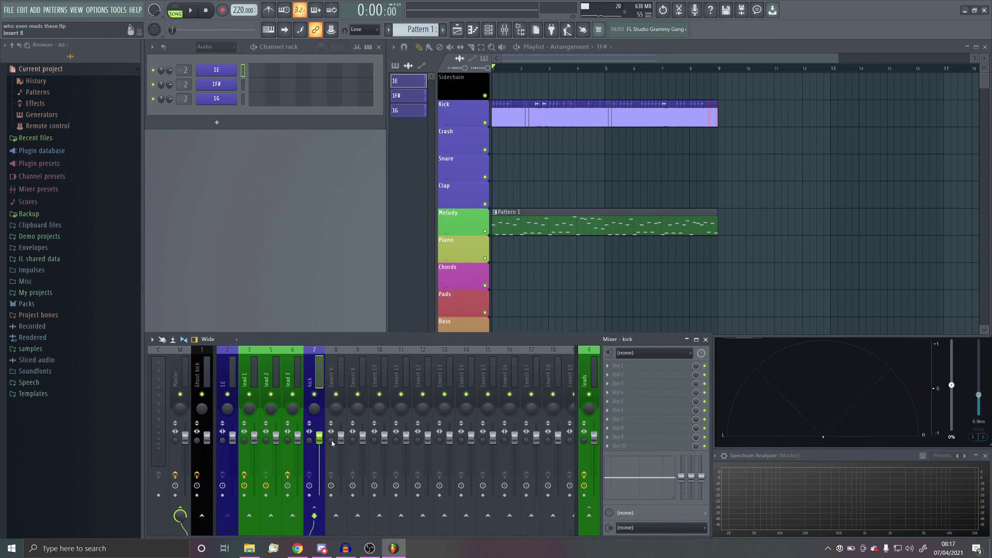
- Dock the kick track to the mixer's right and list plugins for its first effect slot
{"action": "right_click", "coordinate": [319, 381]}
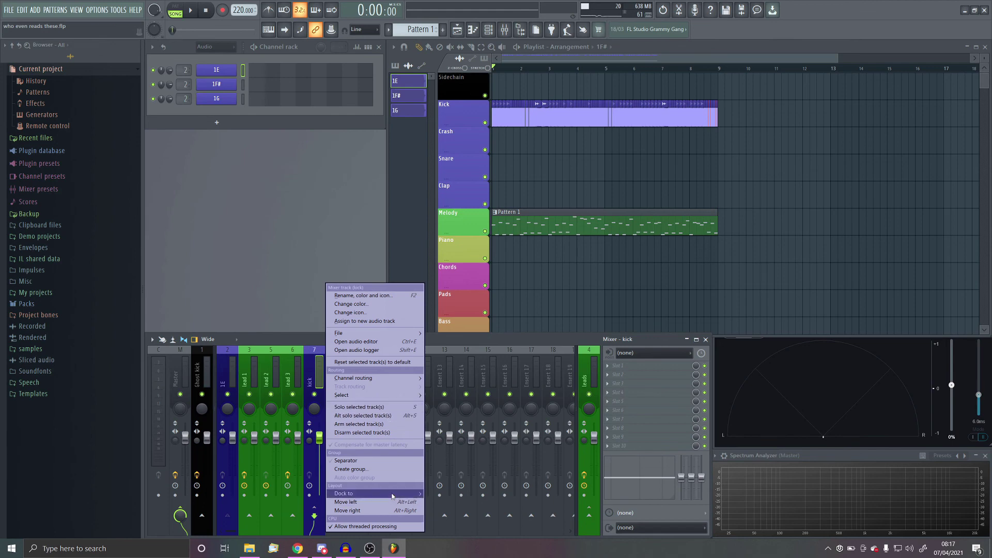
{"action": "mouse_move", "coordinate": [392, 496]}
{"action": "left_click", "coordinate": [440, 511]}
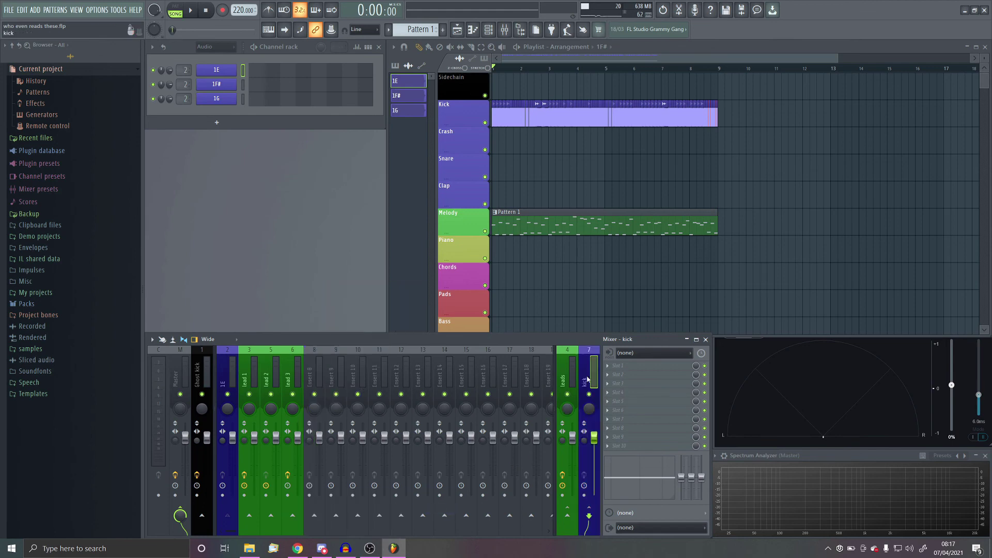
{"action": "left_click", "coordinate": [635, 363]}
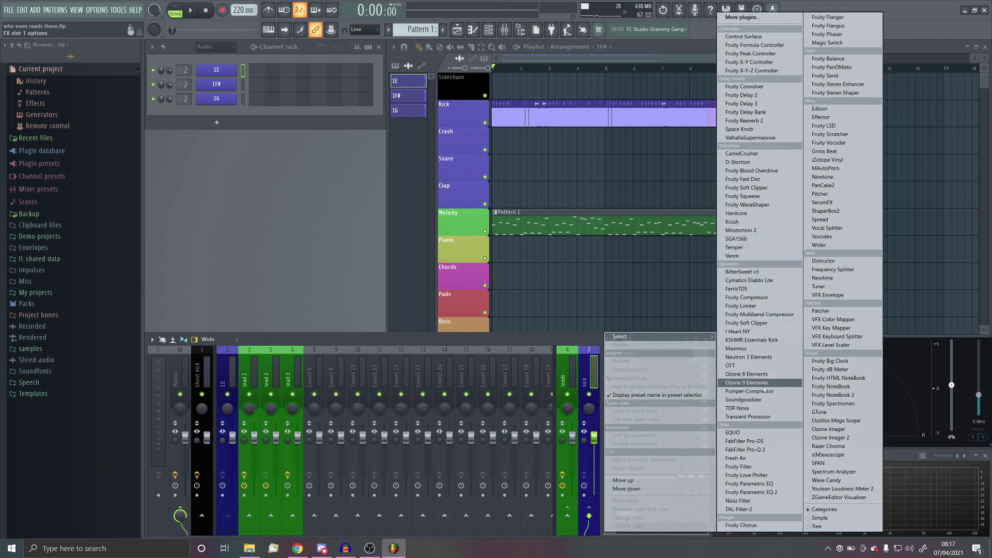
- Load Neutron 3 Elements on the kick insert and add a Transient Shaper module
{"action": "left_click", "coordinate": [750, 357]}
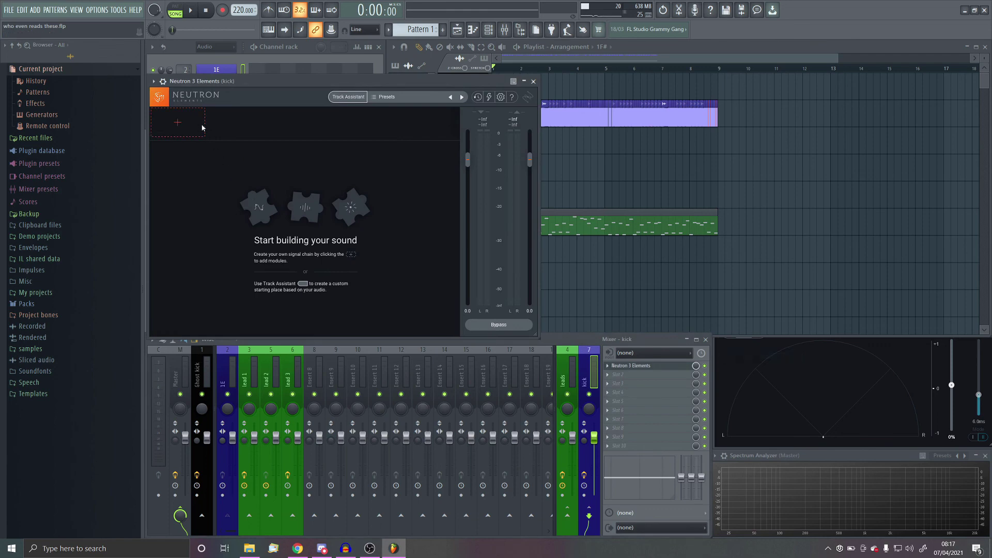
{"action": "left_click", "coordinate": [202, 128]}
{"action": "left_click", "coordinate": [176, 169]}
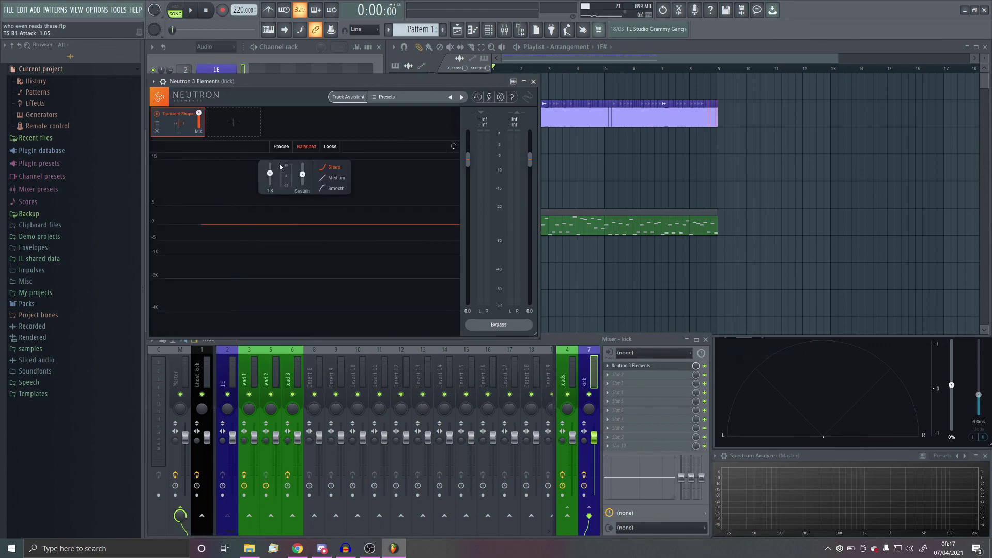
- Start playback and add a Compressor module after the Transient Shaper
{"action": "left_click", "coordinate": [192, 17]}
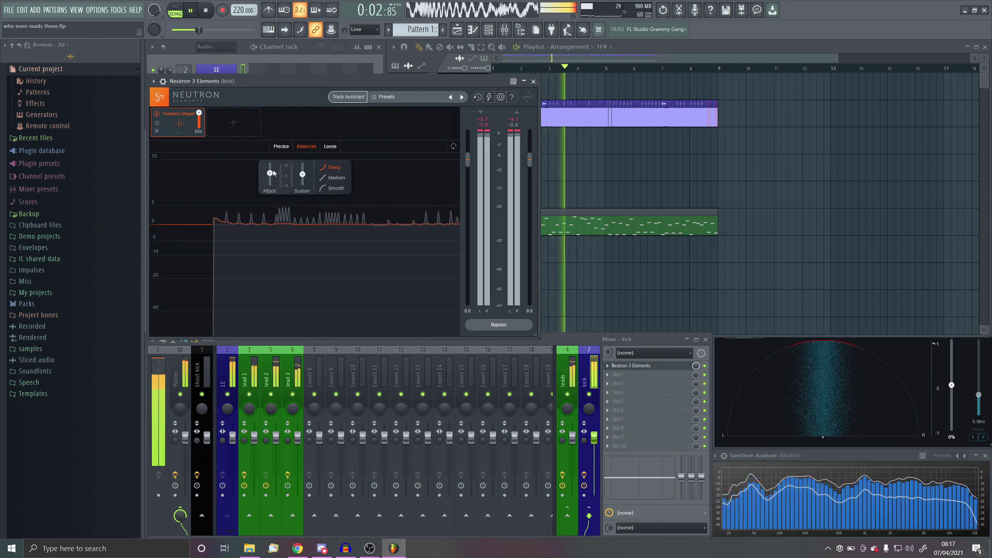
{"action": "left_click", "coordinate": [239, 132]}
{"action": "left_click", "coordinate": [243, 154]}
- Lower the compressor threshold to about -2 dB and turn down the 1E track's fader
{"action": "left_click_drag", "start_coordinate": [305, 198], "coordinate": [317, 206]}
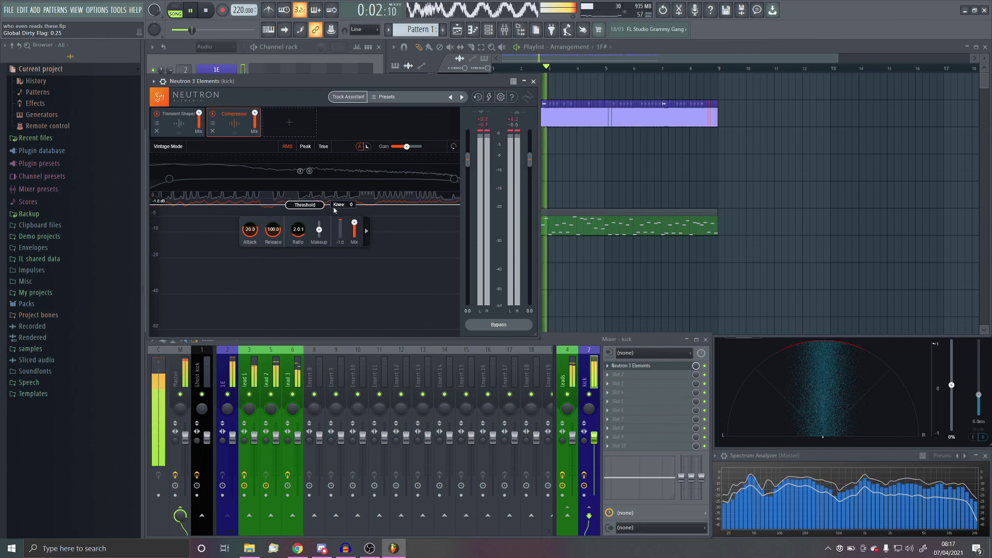
{"action": "left_click", "coordinate": [206, 11]}
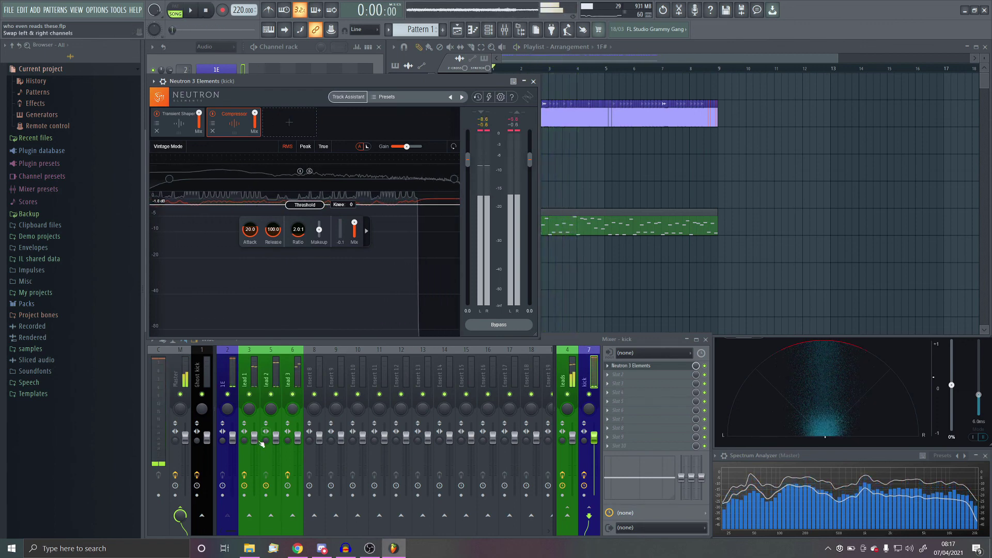
{"action": "left_click_drag", "start_coordinate": [233, 439], "coordinate": [233, 457]}
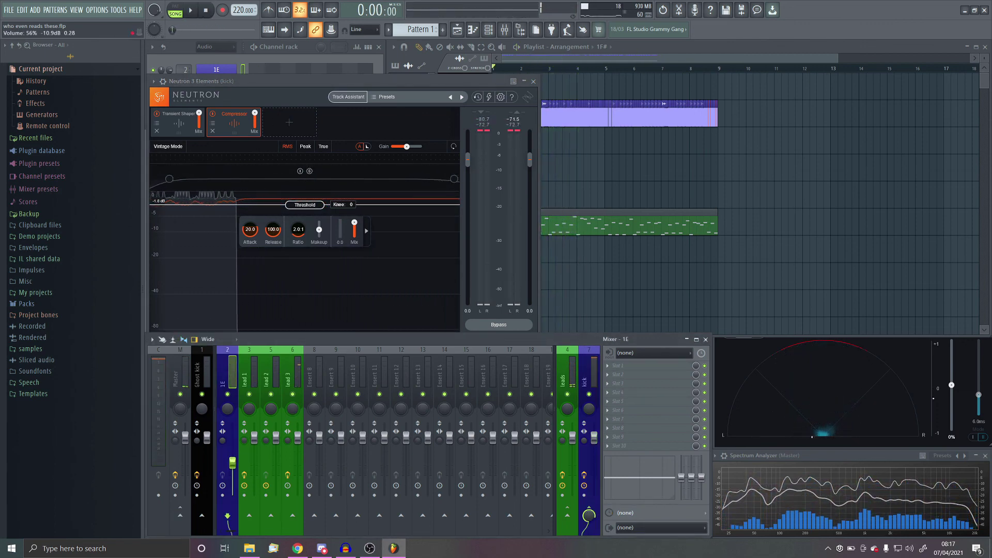
- Restart playback, drop the threshold to about -8 dB, and close Neutron
{"action": "left_click", "coordinate": [197, 9]}
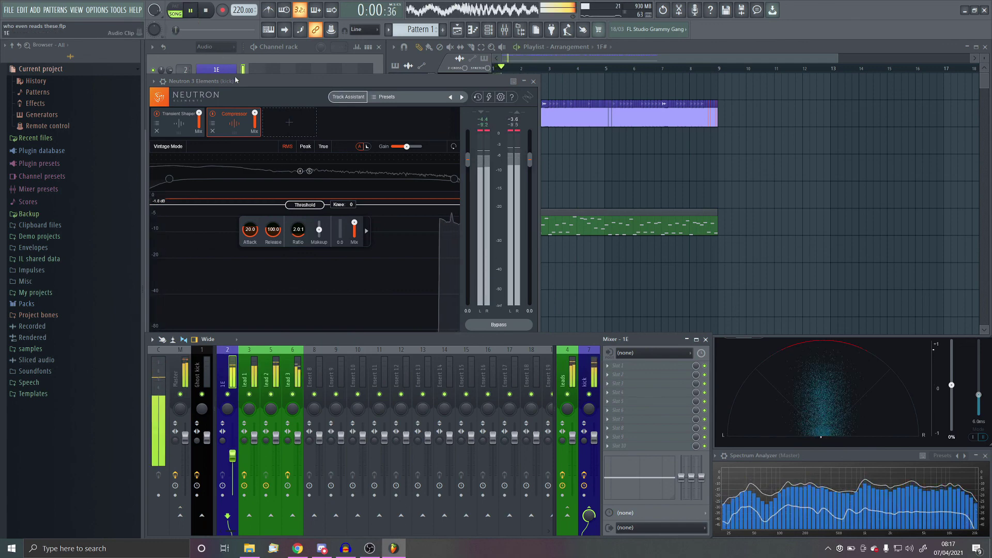
{"action": "left_click_drag", "start_coordinate": [305, 205], "coordinate": [309, 230]}
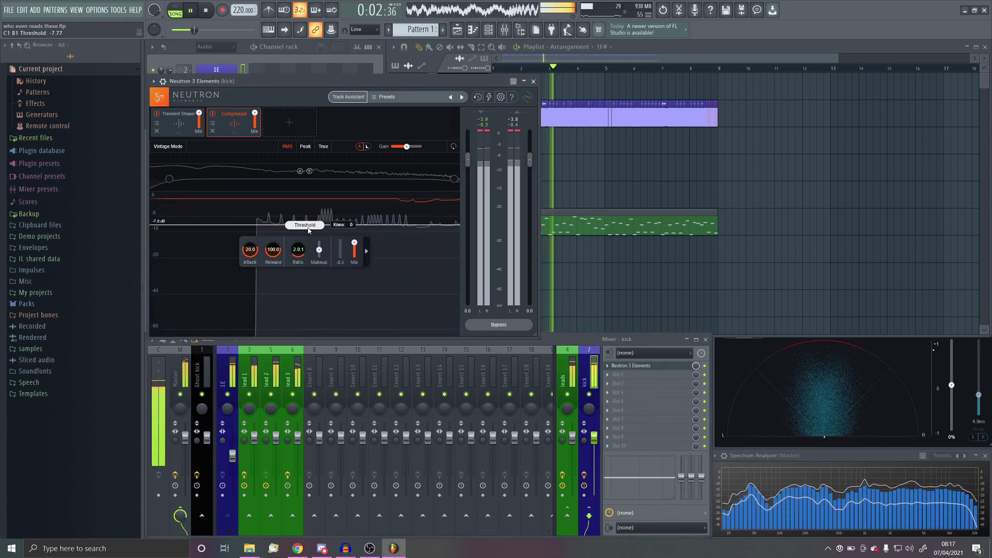
{"action": "left_click", "coordinate": [179, 115]}
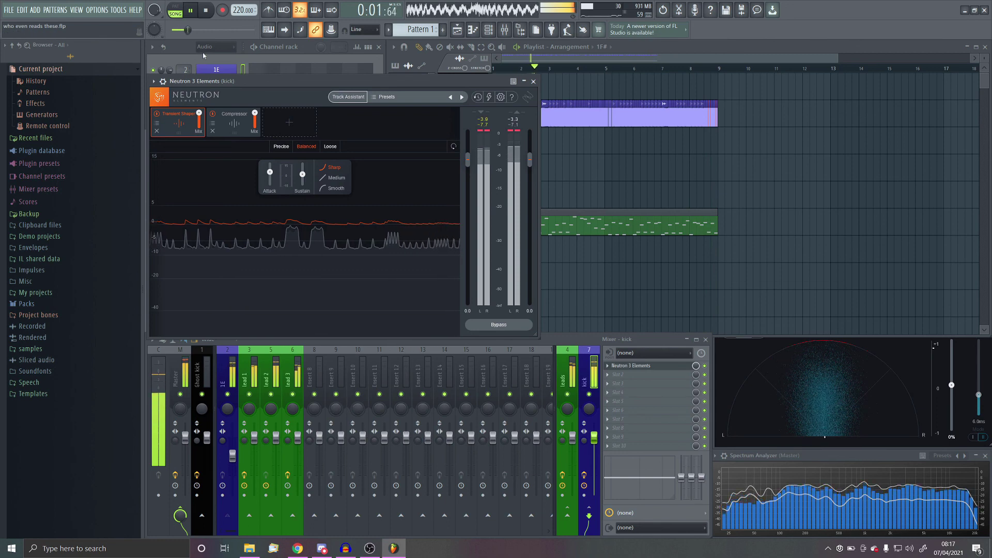
{"action": "left_click", "coordinate": [535, 81]}
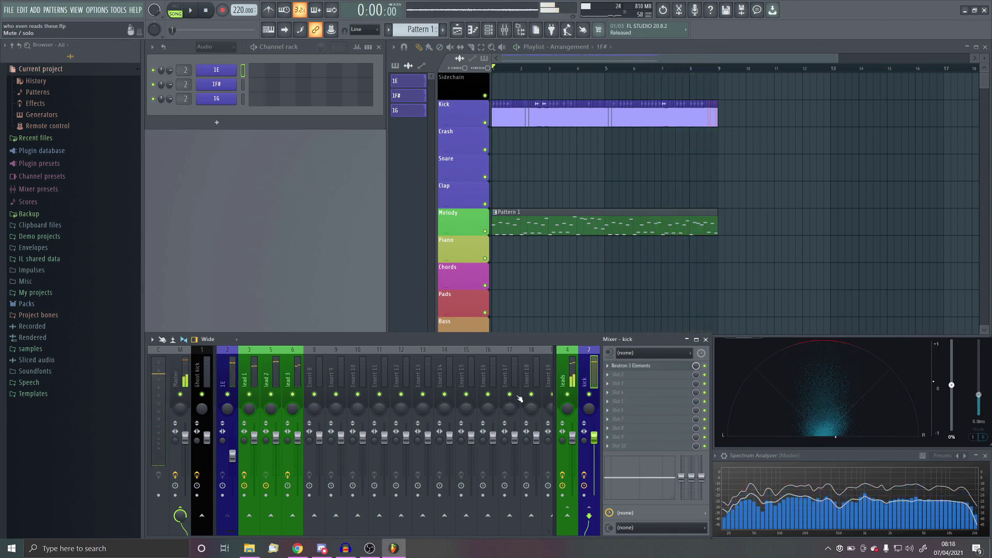
- Select the leads insert to display its effect chain with OTT and CamelCrusher
{"action": "left_click", "coordinate": [572, 368]}
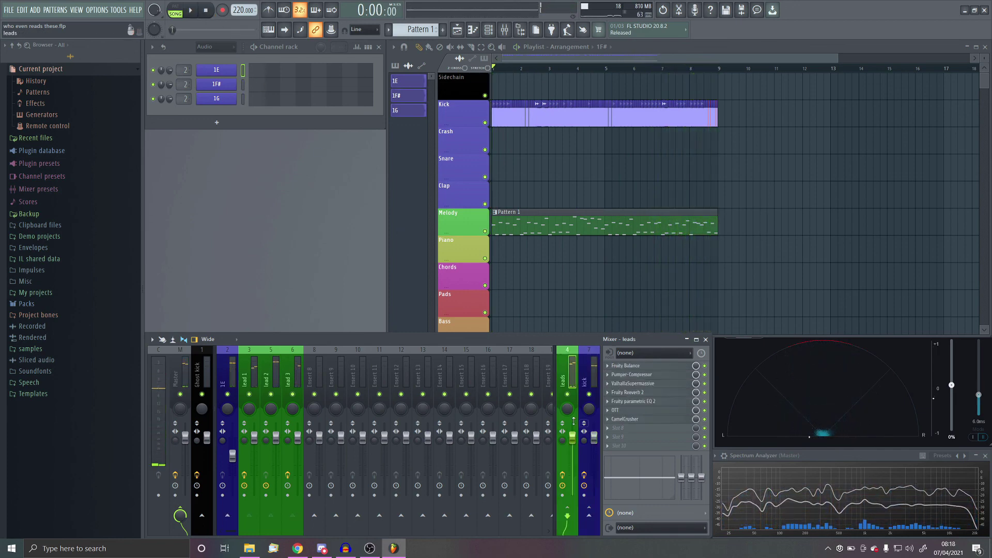
{"action": "mouse_move", "coordinate": [330, 551]}
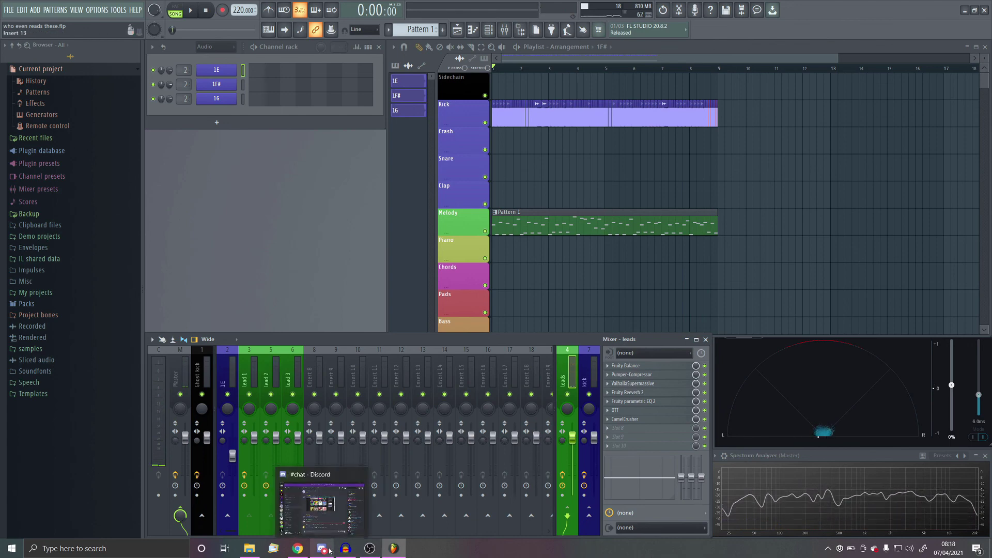